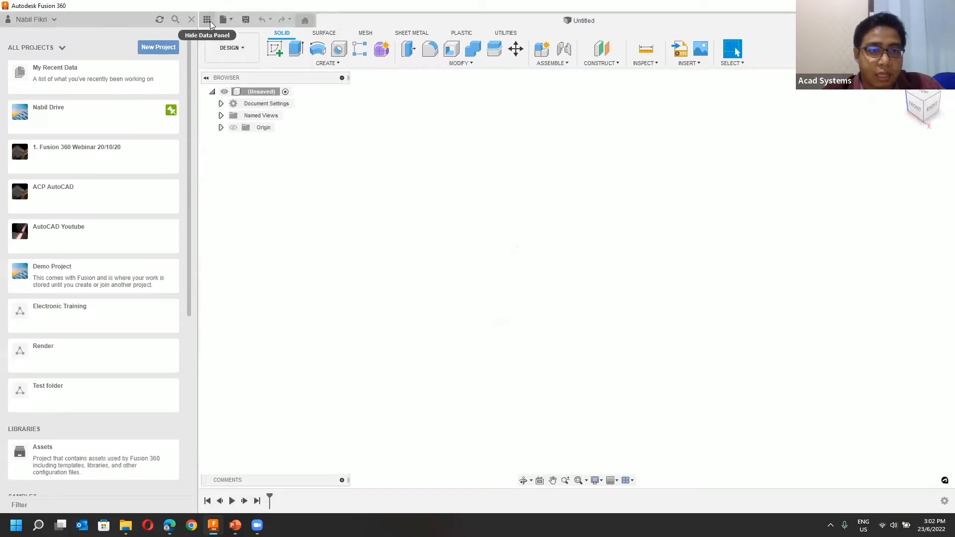
Step: Review the team and single-user storage choices on the home page, and return to the untitled design
left_click(305, 20)
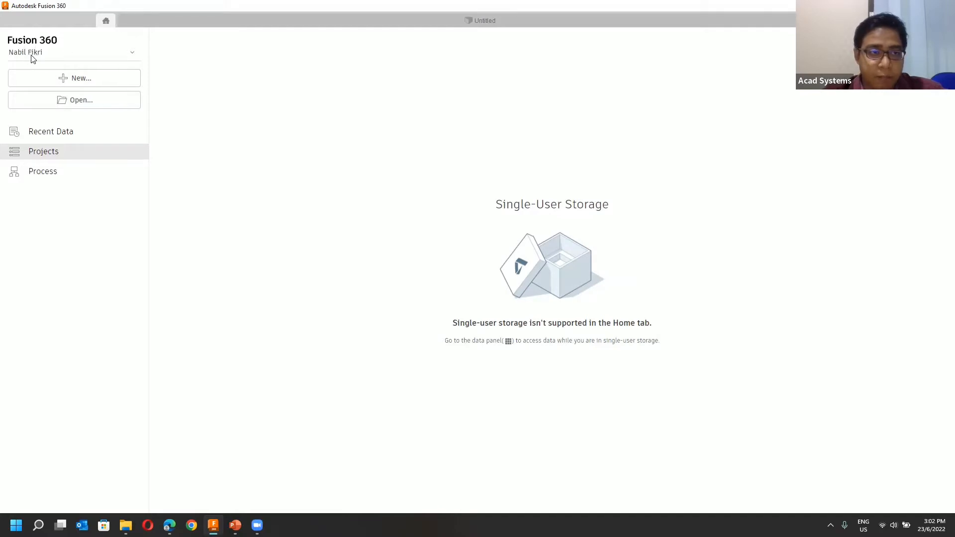
left_click(45, 56)
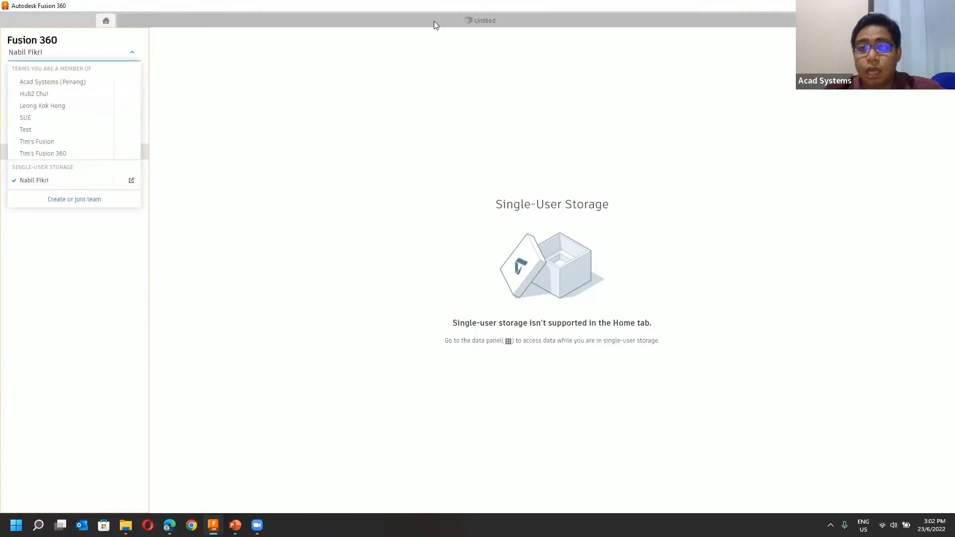
left_click(42, 181)
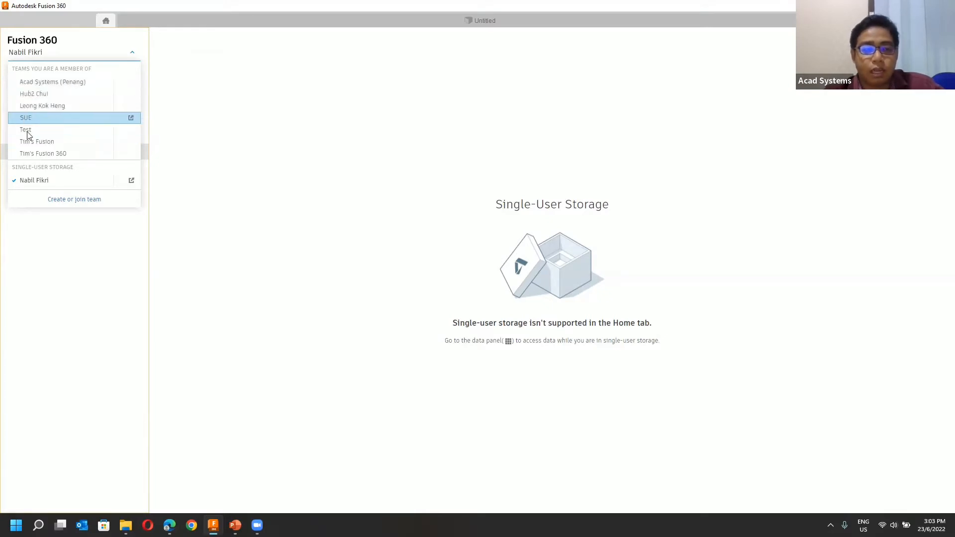
left_click(208, 148)
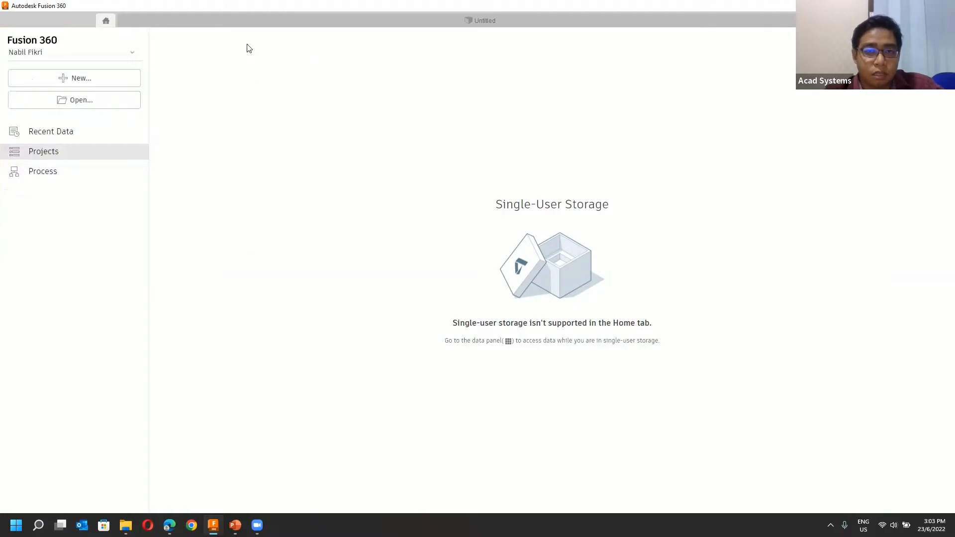
left_click(463, 25)
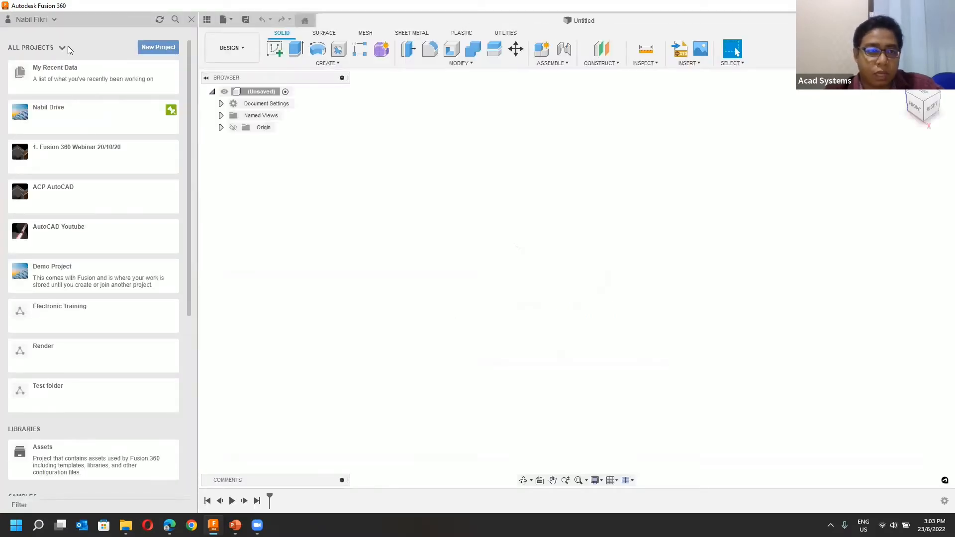
Step: Compare the team list in the data panel with the one on the home page
left_click(42, 21)
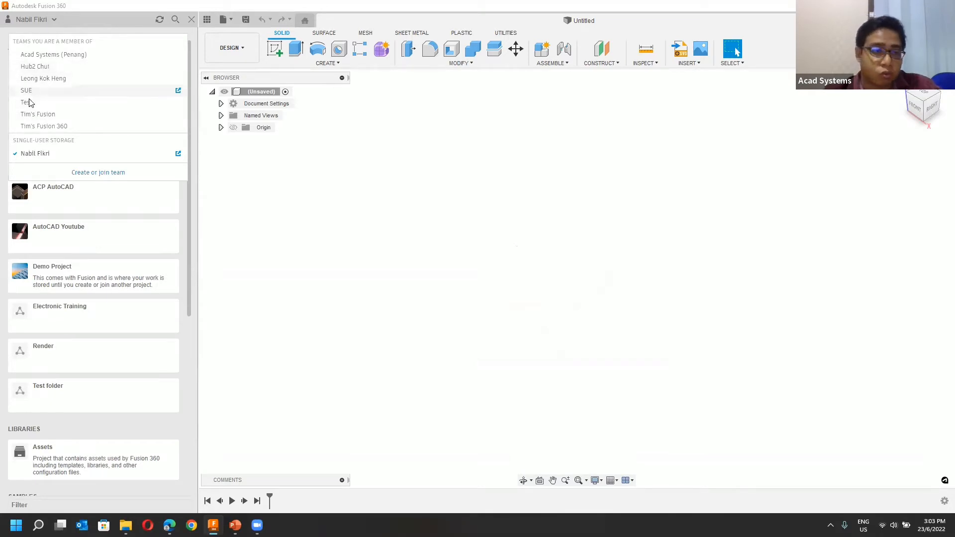
left_click(304, 21)
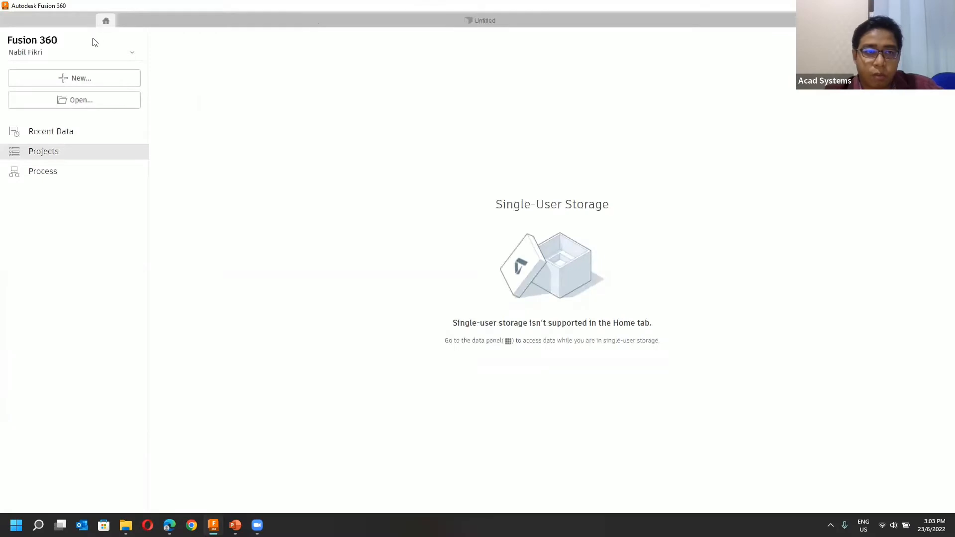
left_click(88, 55)
left_click(337, 22)
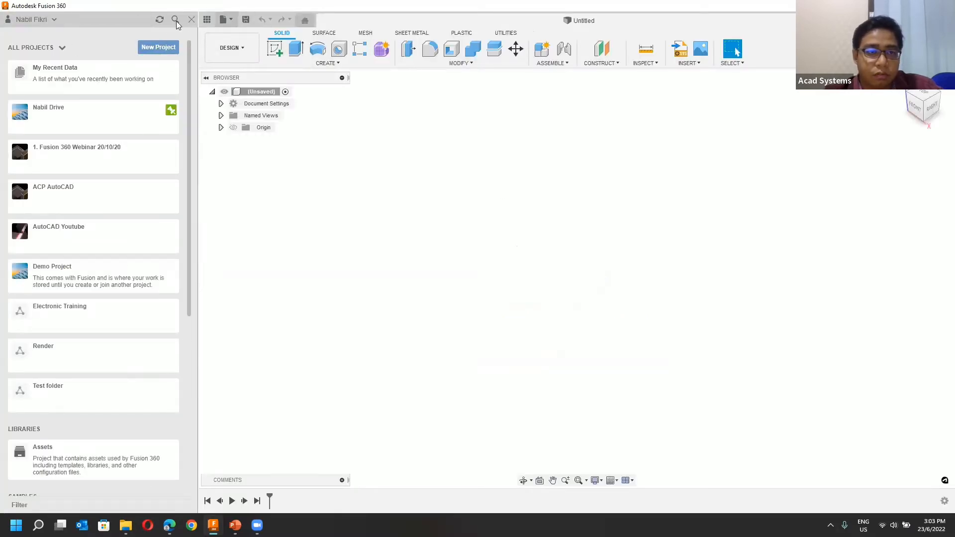
left_click(54, 20)
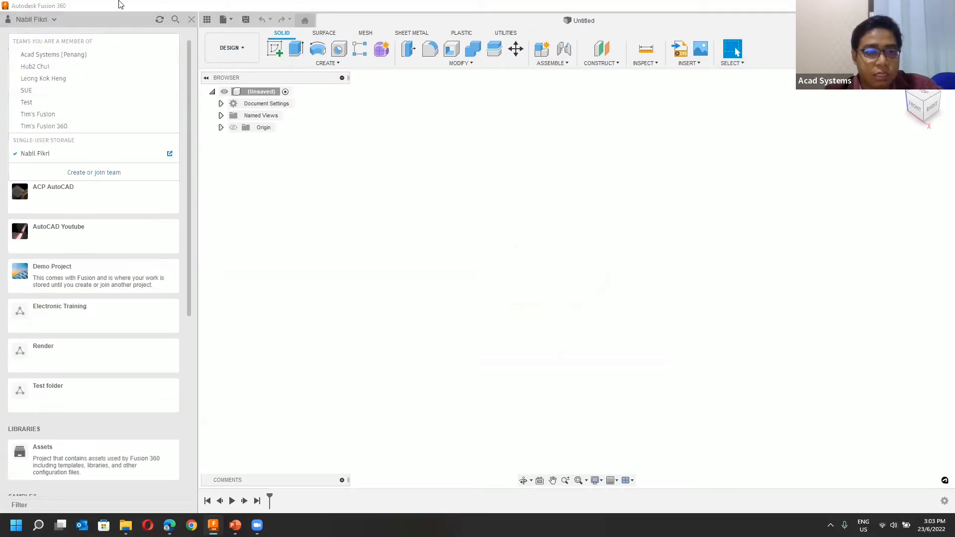
left_click(204, 22)
left_click(9, 19)
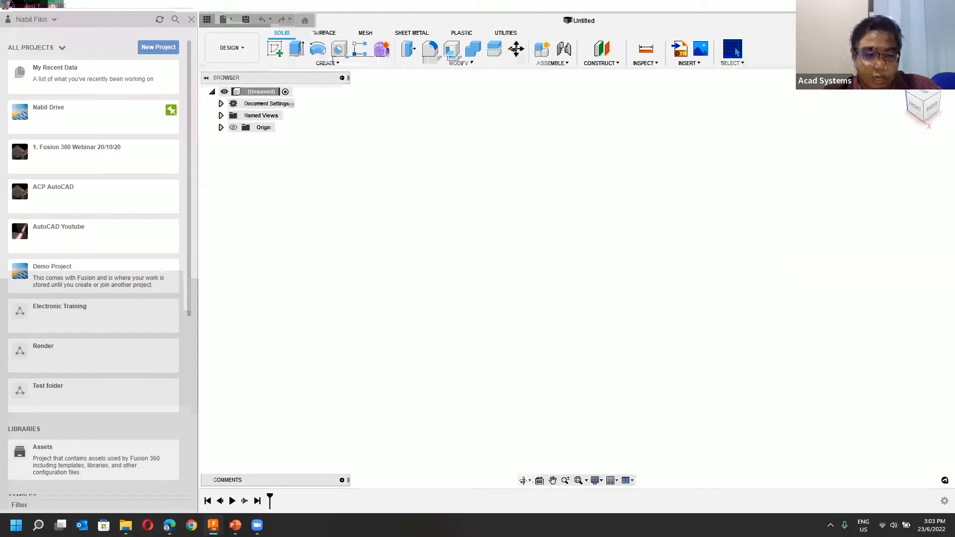
Step: Switch to the PowerPoint slide show to view the Fusion team, project and folder hierarchy
mouse_move(235, 526)
left_click(264, 499)
left_click(411, 420)
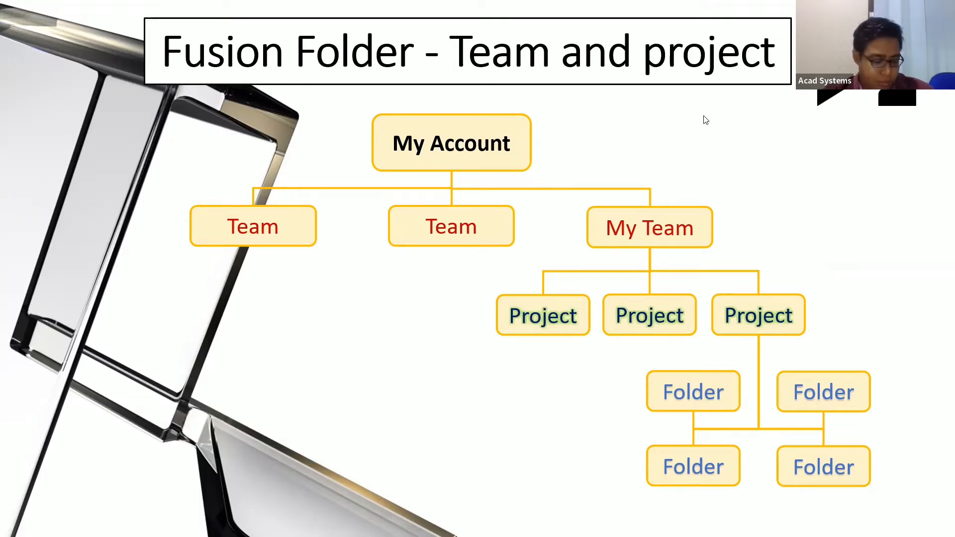
Step: Switch back to Fusion 360 and examine the available teams and the option to create or join one
key("super")
left_click(213, 525)
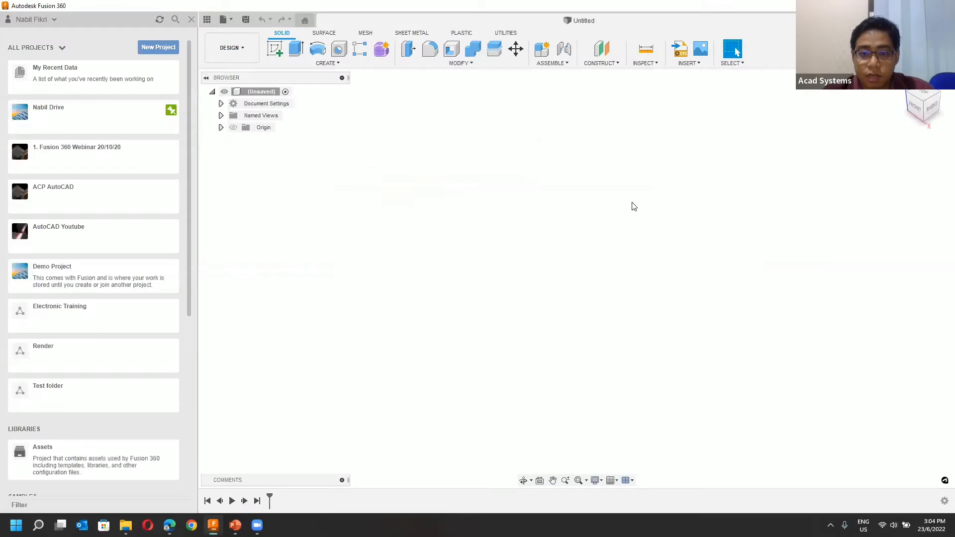
left_click(61, 48)
left_click(54, 19)
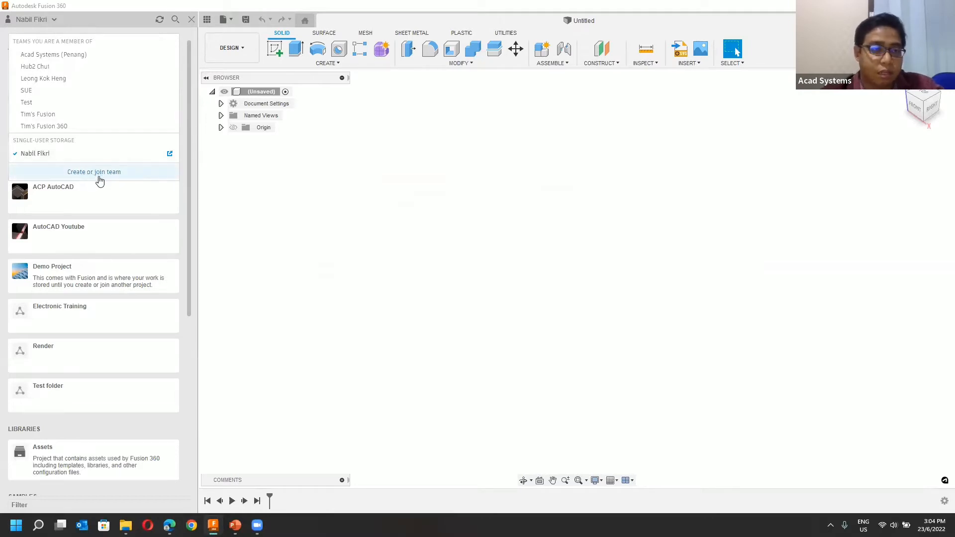
left_click(258, 164)
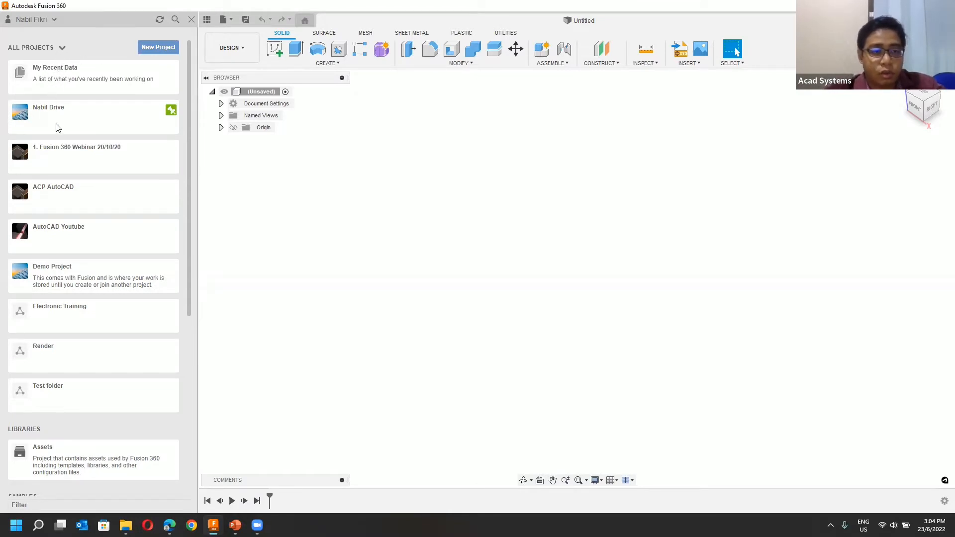
Step: Look through the projects, libraries and samples stored in the data panel
scroll(57, 124, "down", 2)
scroll(58, 127, "up", 1)
scroll(62, 129, "down", 6)
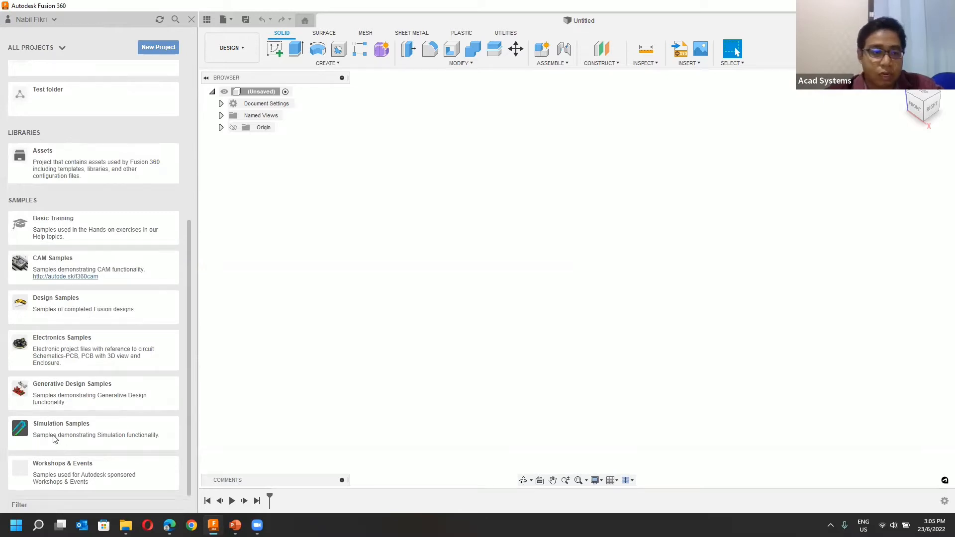
scroll(55, 350, "up", 1)
scroll(132, 335, "up", 4)
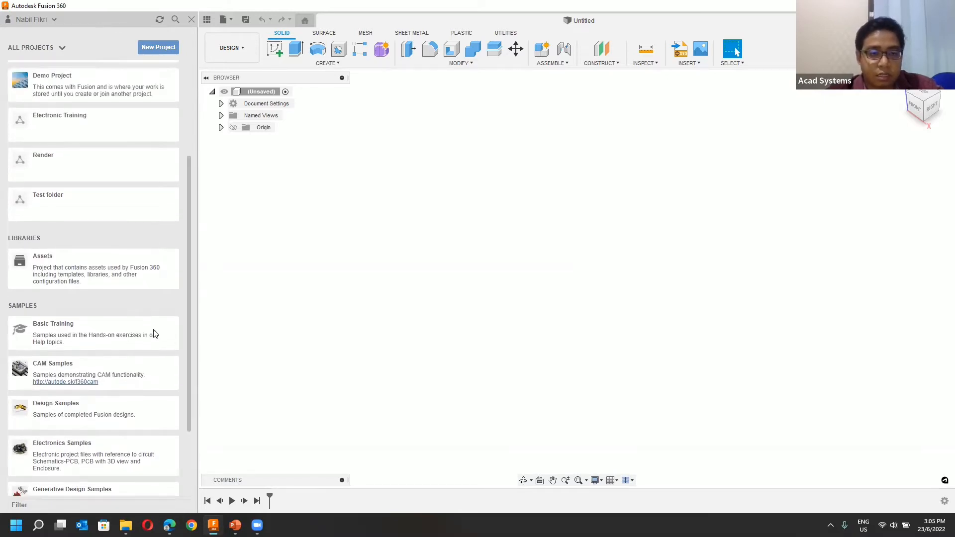
scroll(179, 299, "up", 1)
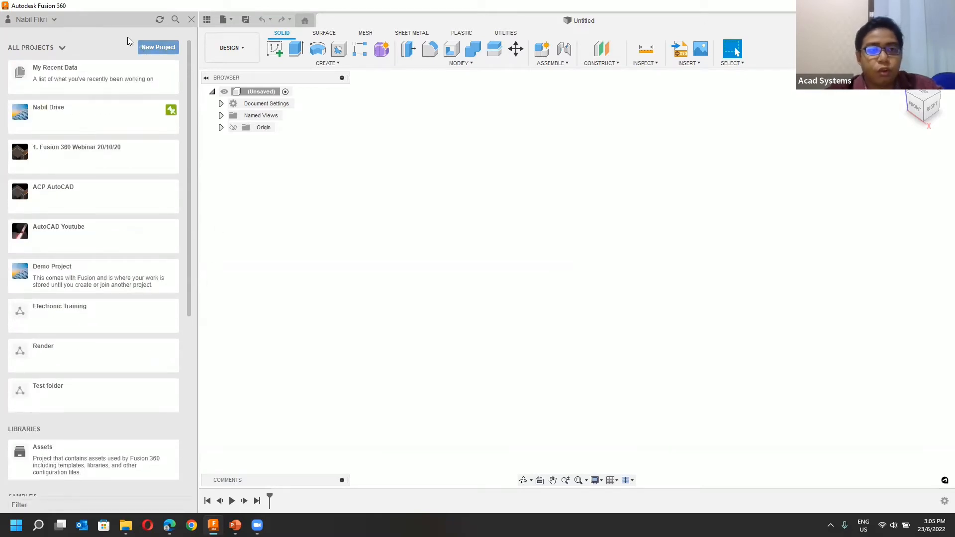
Step: Create a new project named Free Online Lesson
left_click(156, 47)
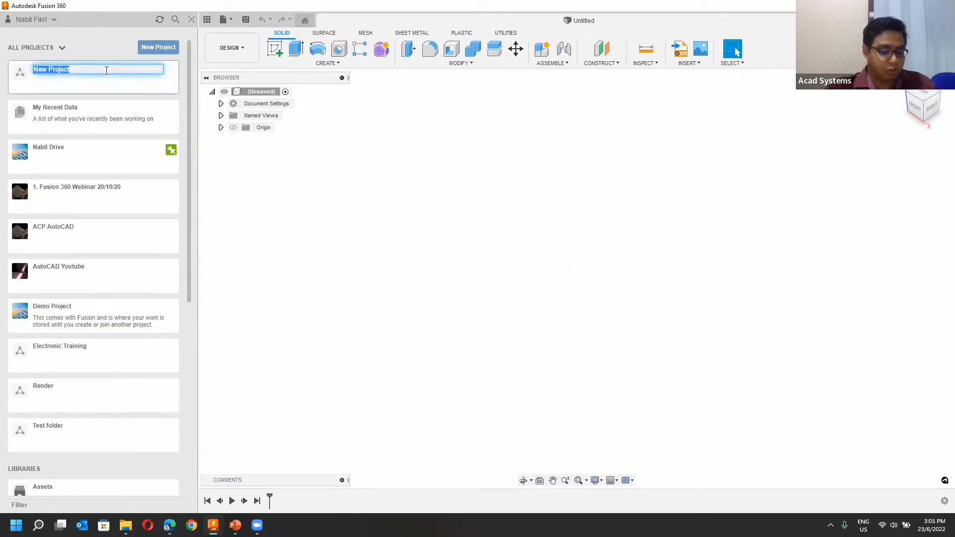
type("Free")
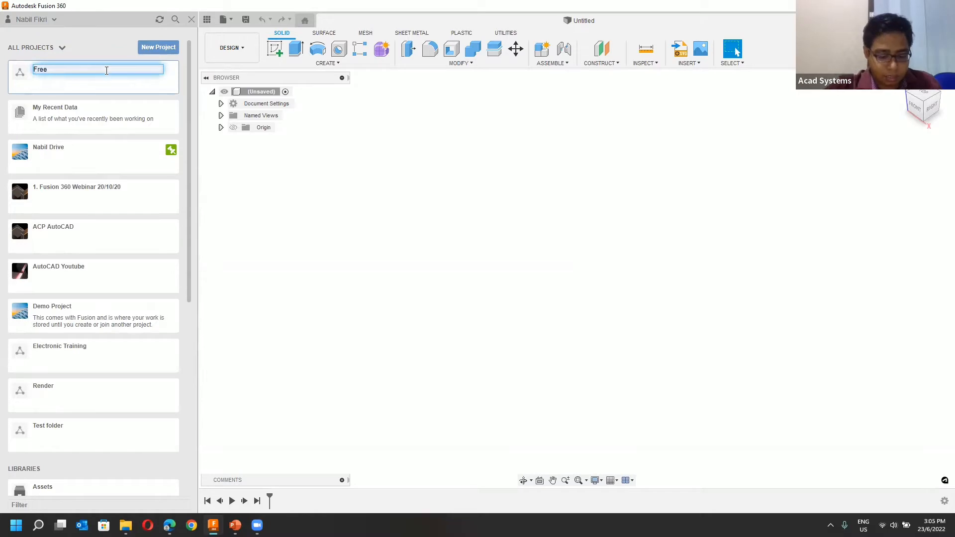
type(" Online Lesson")
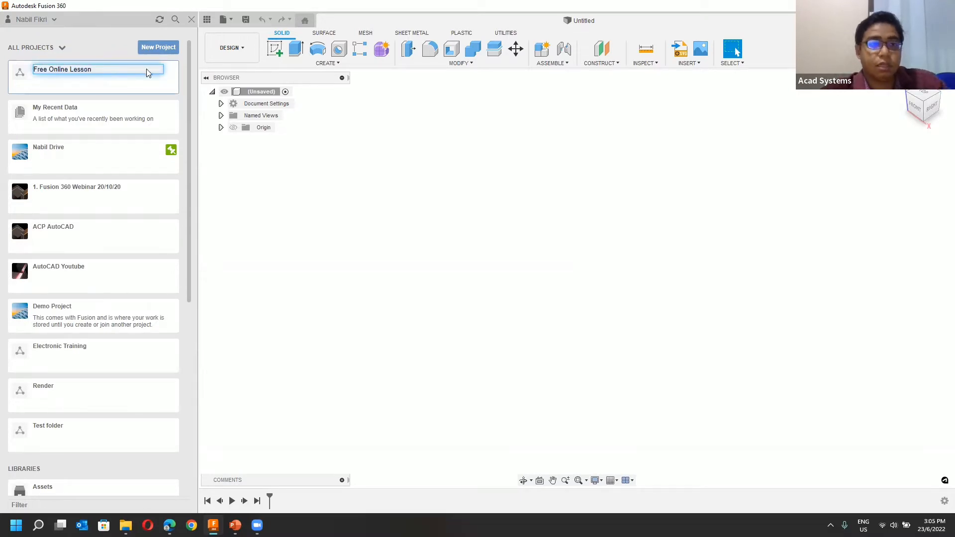
key("Return")
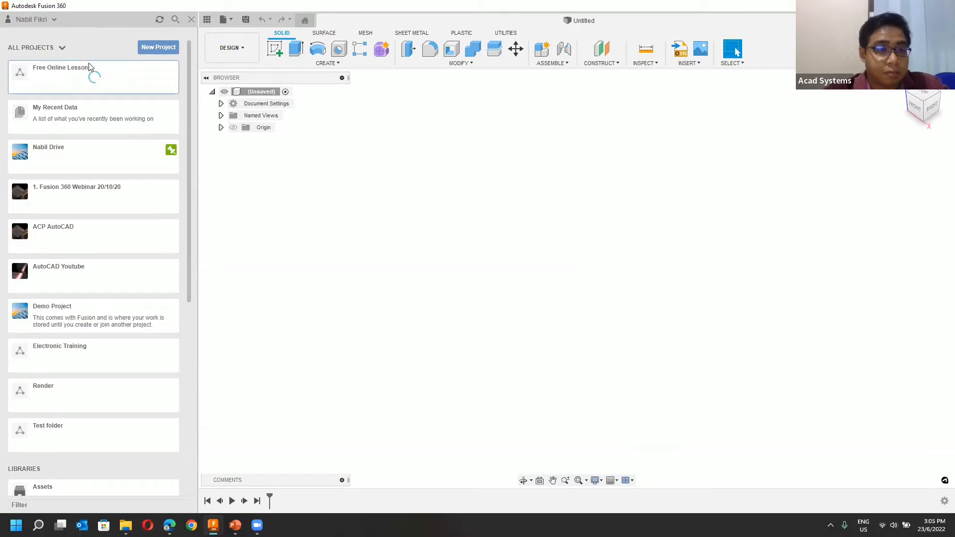
Step: Open the Free Online Lesson project and create a folder named Into inside it
scroll(87, 131, "up", 5)
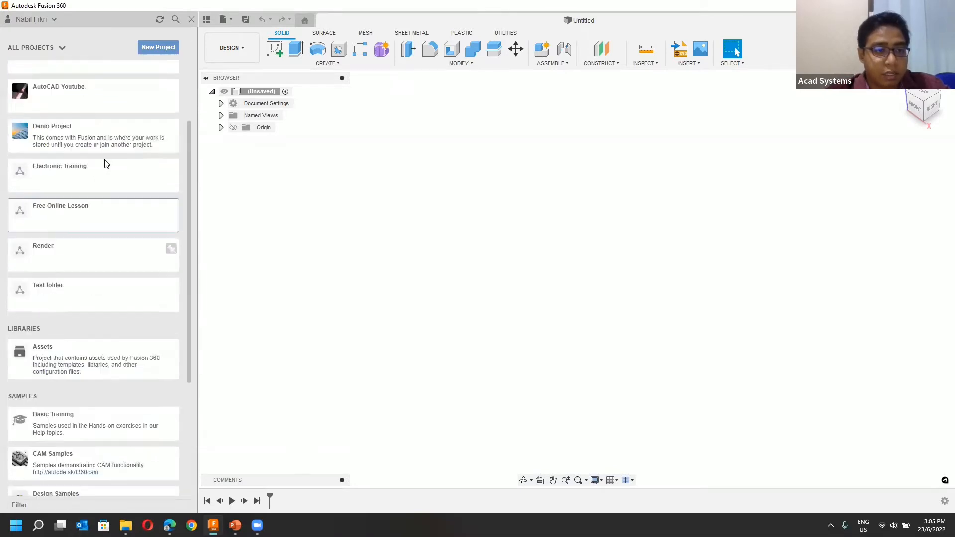
scroll(62, 318, "down", 3)
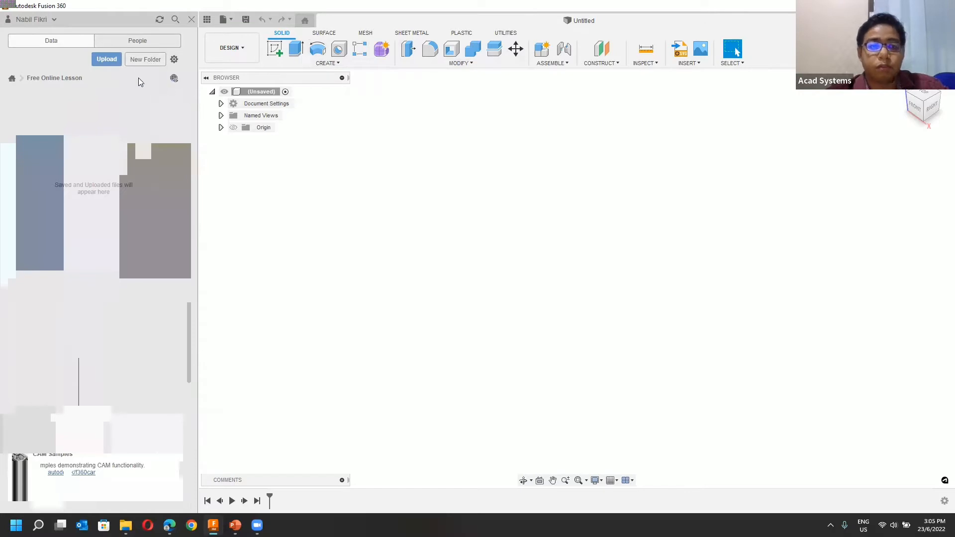
left_click(147, 60)
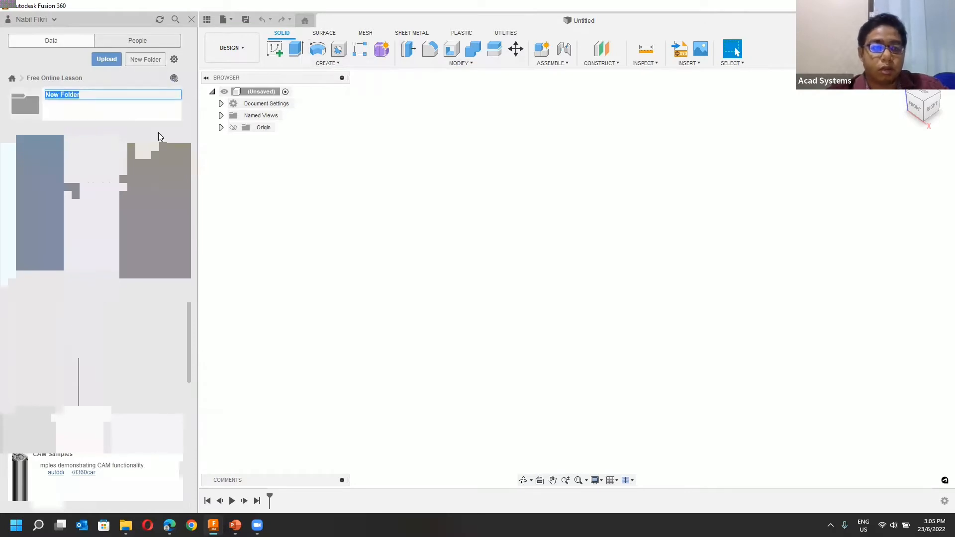
triple_click(106, 94)
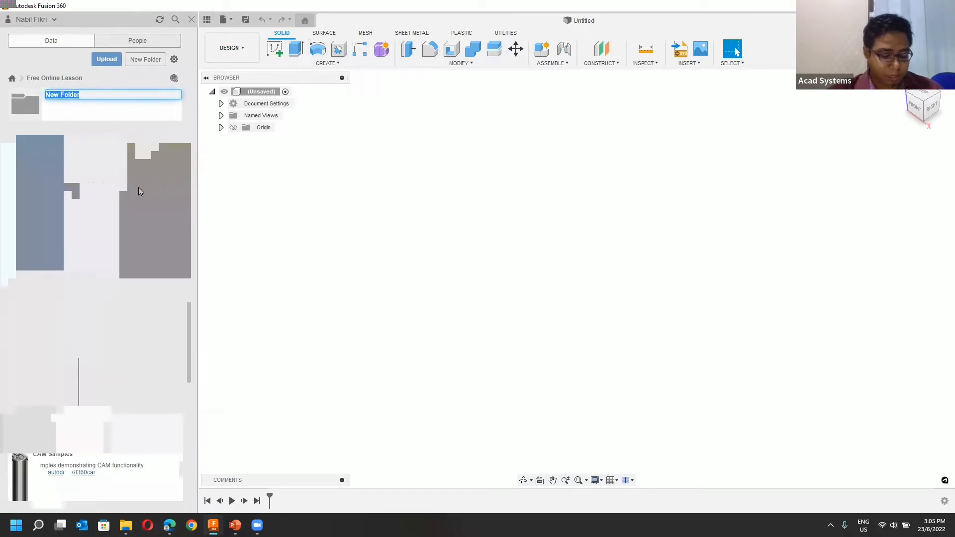
type("Into")
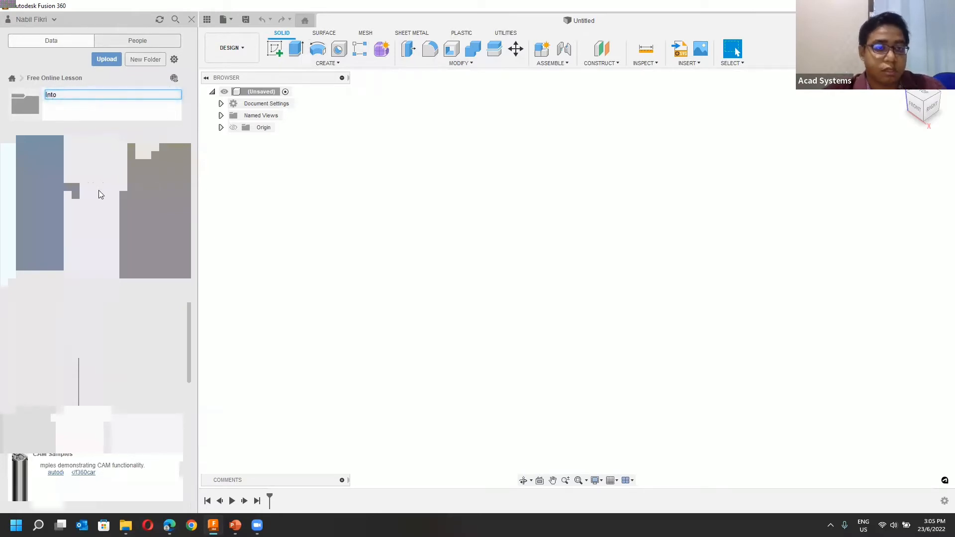
key("Return")
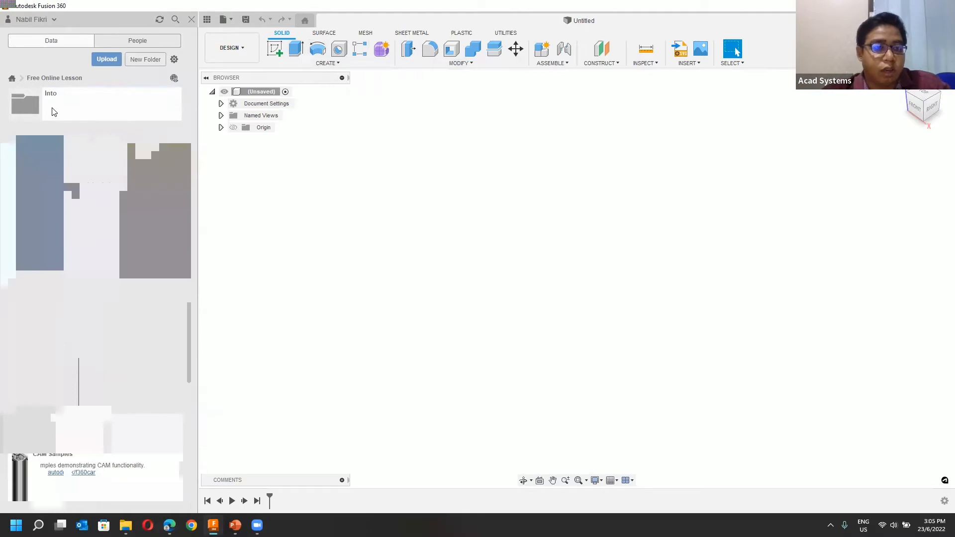
Step: View the contents of the Into folder, and go back up to the list of all projects
double_click(57, 105)
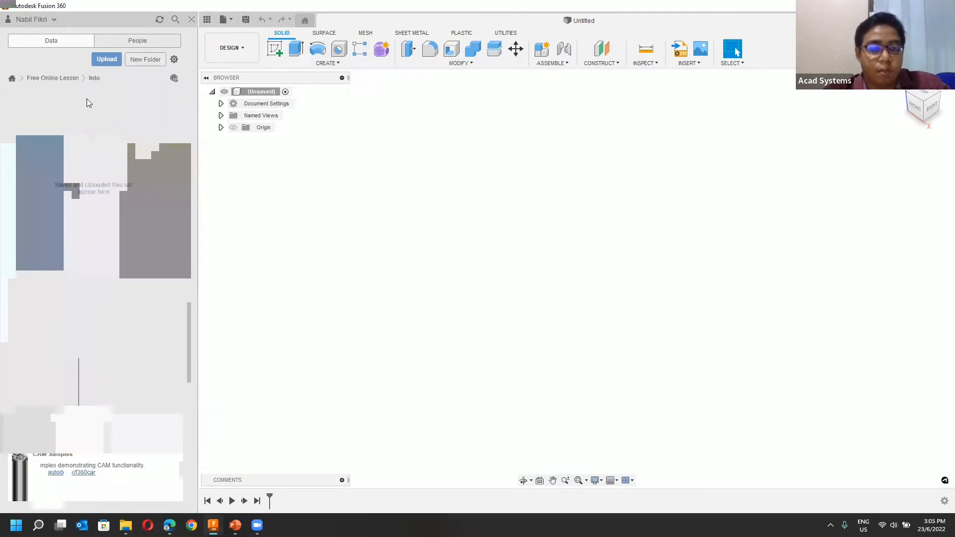
left_click(47, 80)
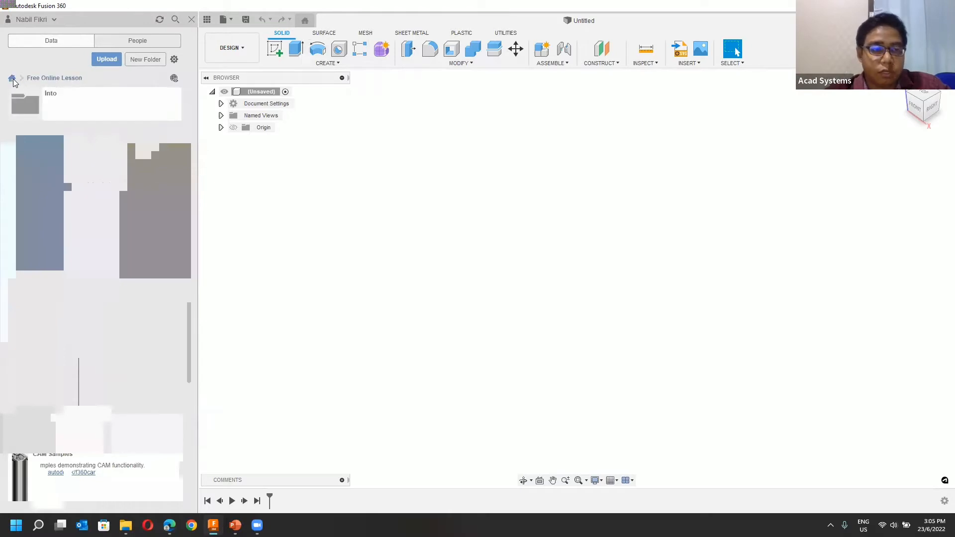
left_click(14, 79)
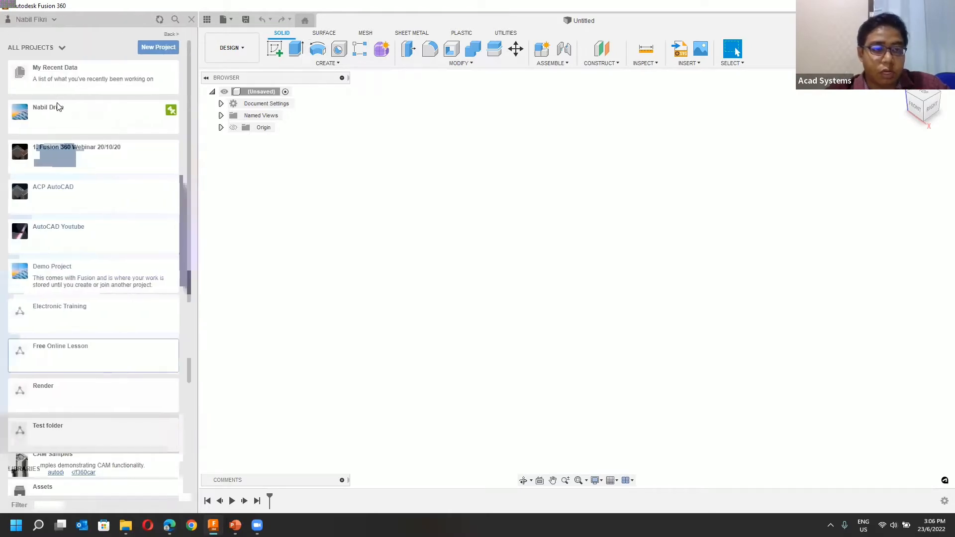
Step: Check the management options for the Free Online Lesson project, and reopen its Into folder
right_click(79, 352)
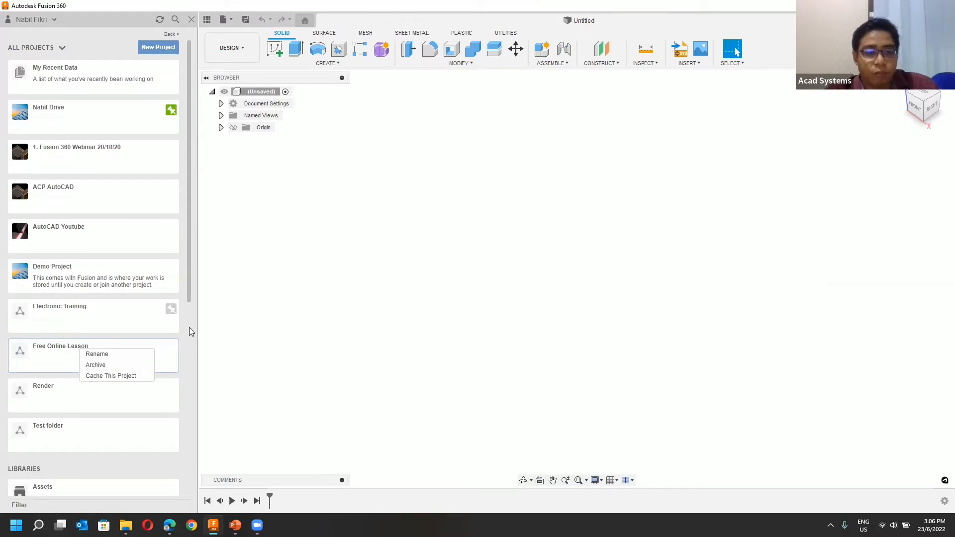
left_click(244, 343)
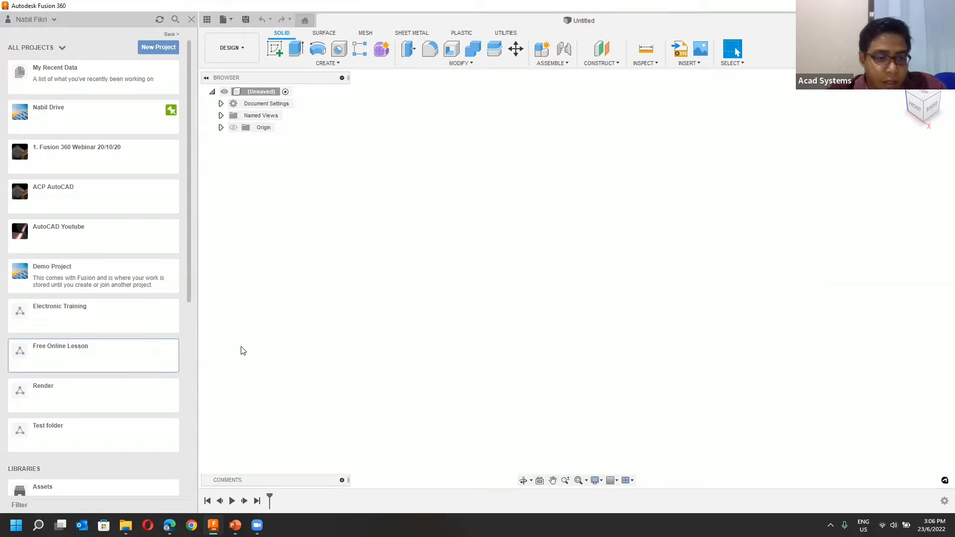
right_click(77, 352)
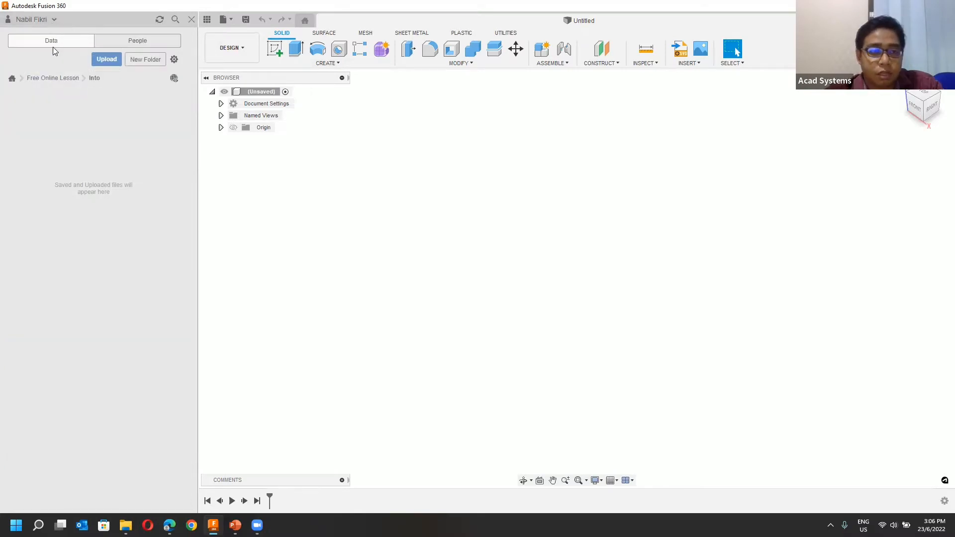
Step: Review the team memberships and single-user storage once more from within the Into folder
left_click(57, 20)
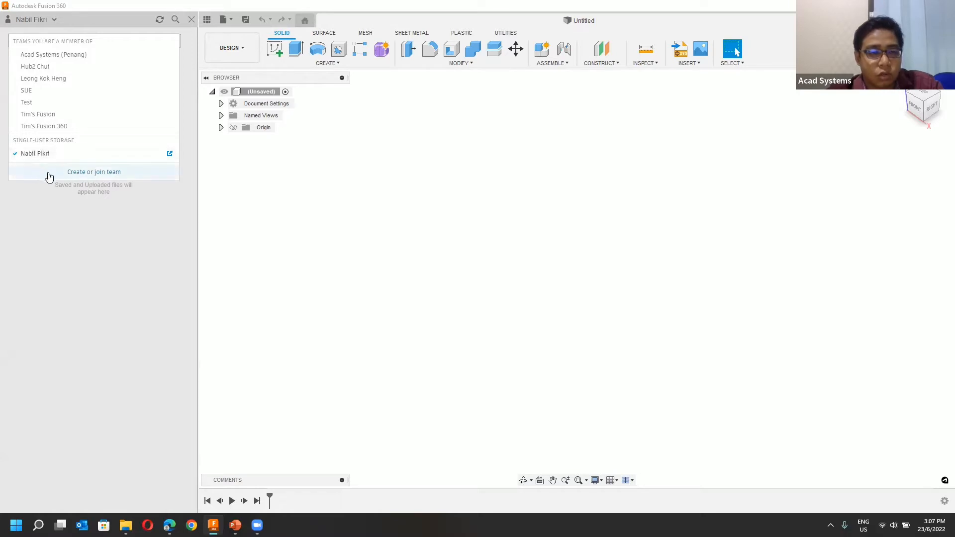
left_click(185, 270)
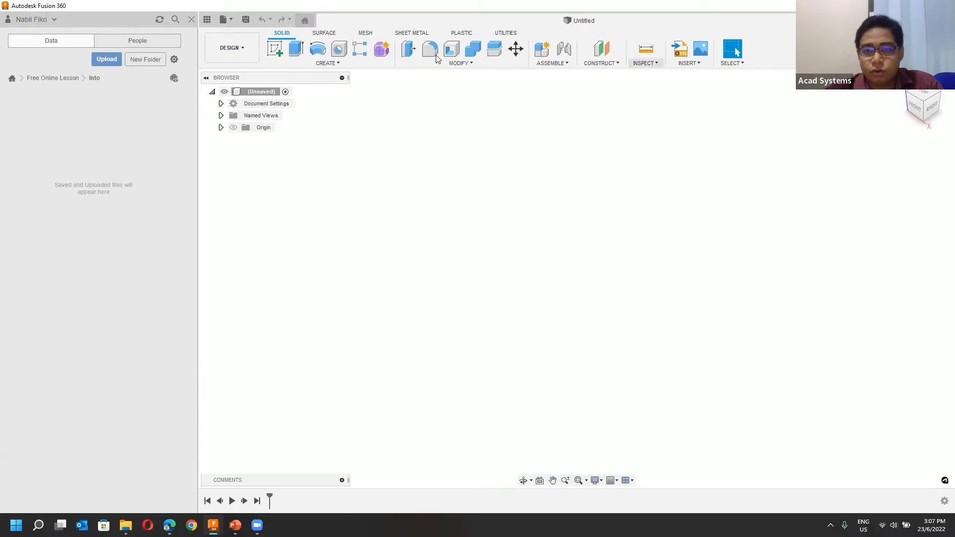
Step: Look through the list of available workspaces, from Design to Manufacture, staying in the Design workspace
left_click(206, 20)
left_click(7, 21)
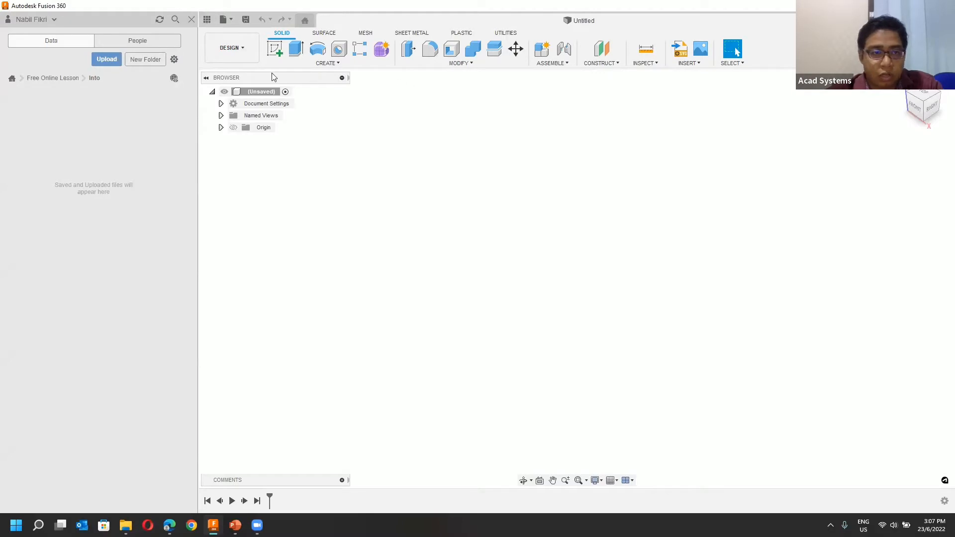
left_click(250, 52)
left_click(398, 124)
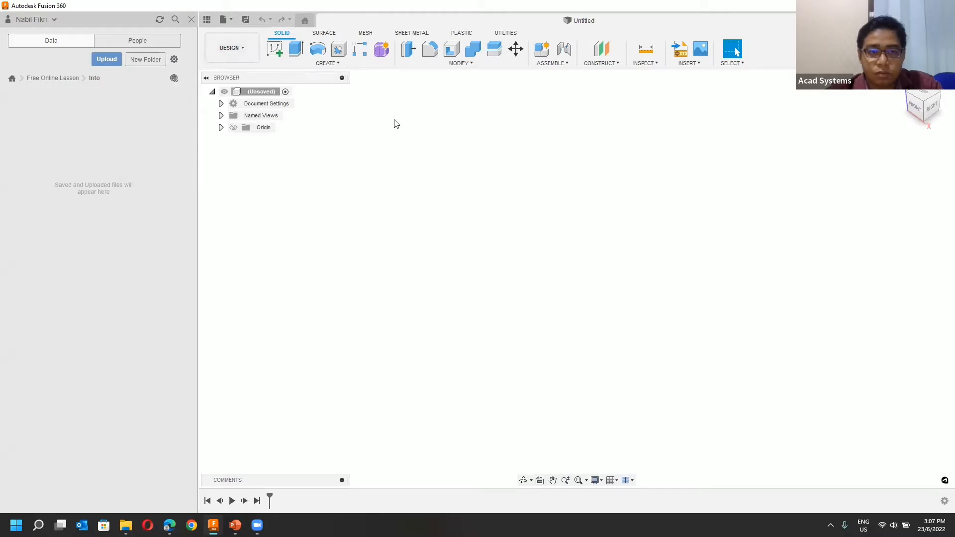
left_click(237, 47)
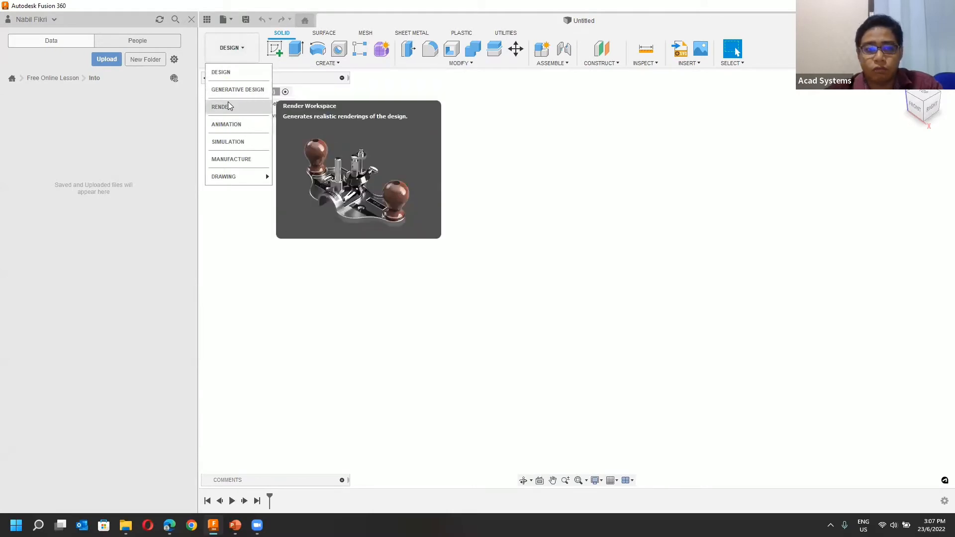
left_click(228, 74)
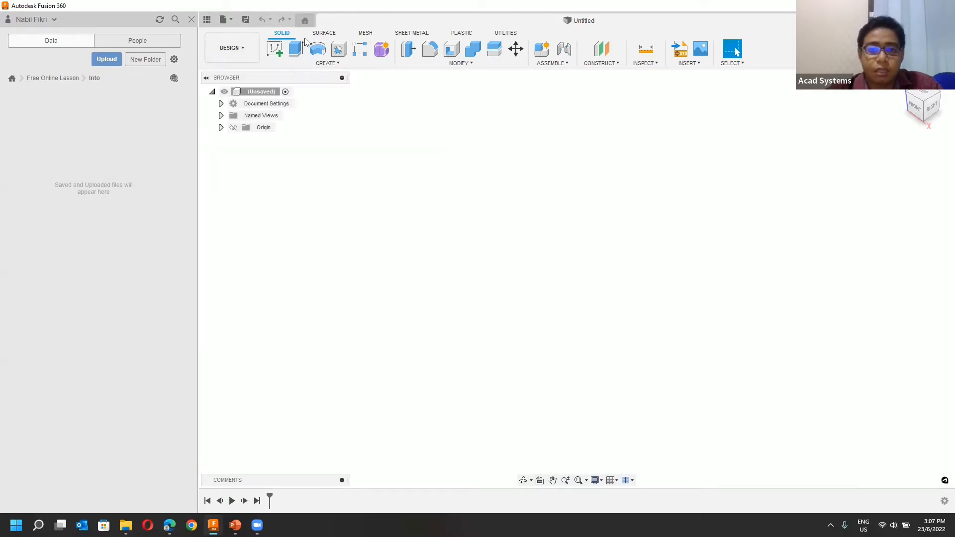
left_click(235, 50)
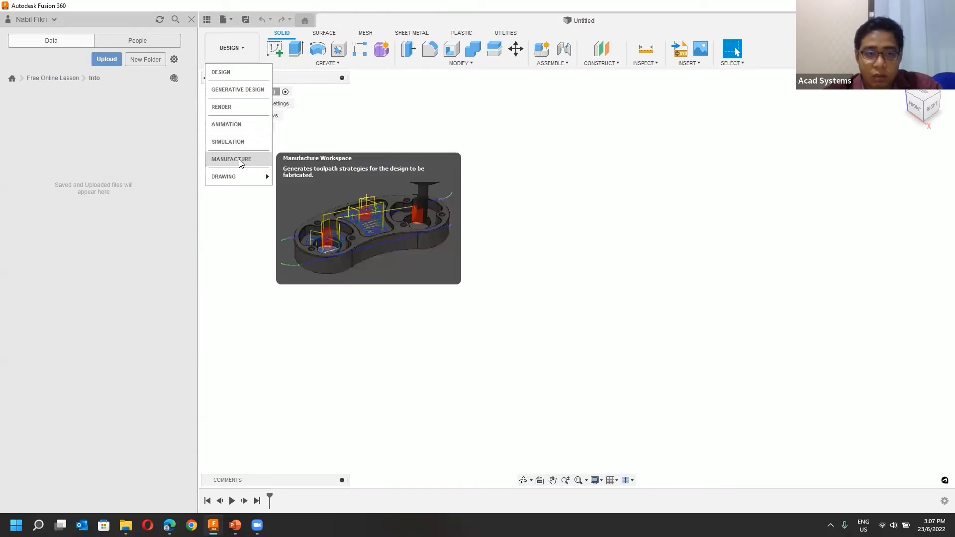
left_click(248, 55)
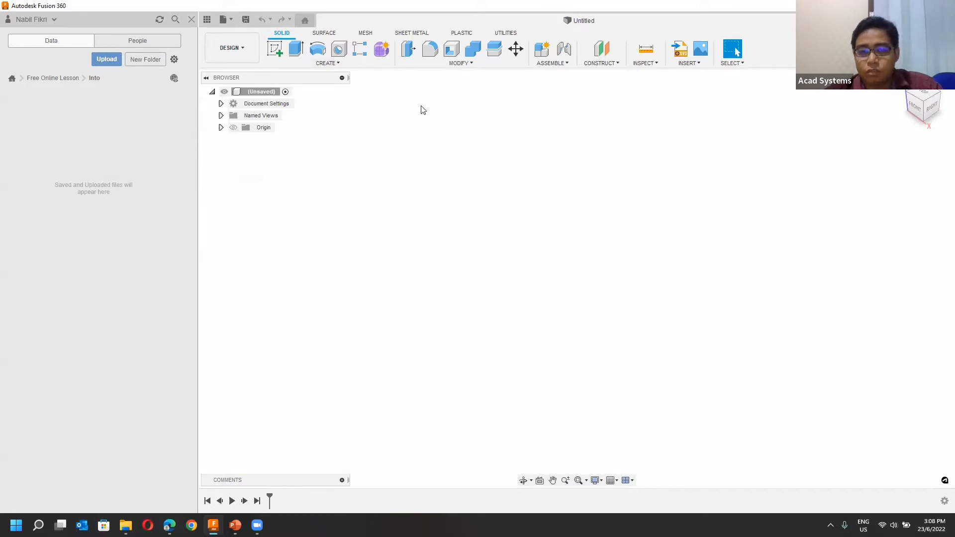
Step: Review the descriptions of the Generative Design, Render, Simulation and Manufacture workspaces without leaving Design
left_click(233, 48)
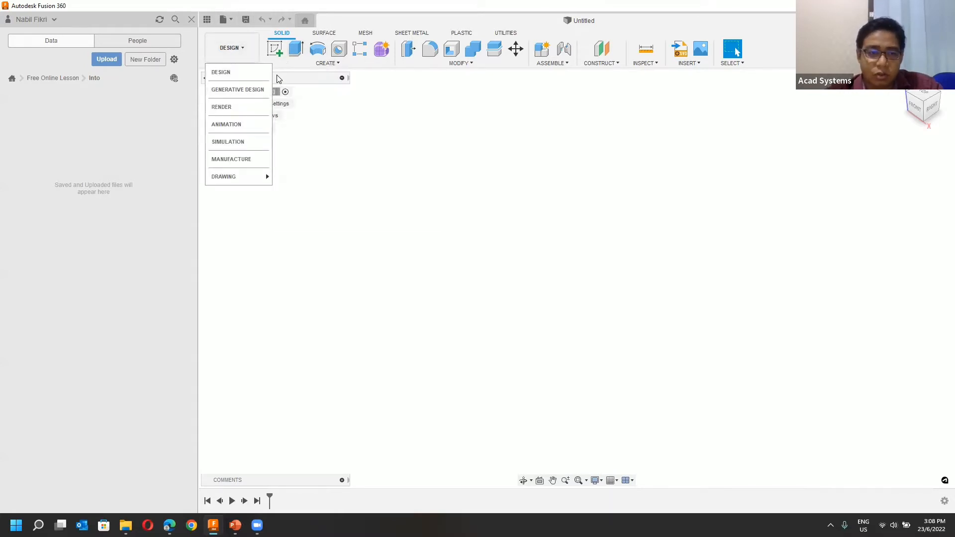
mouse_move(236, 76)
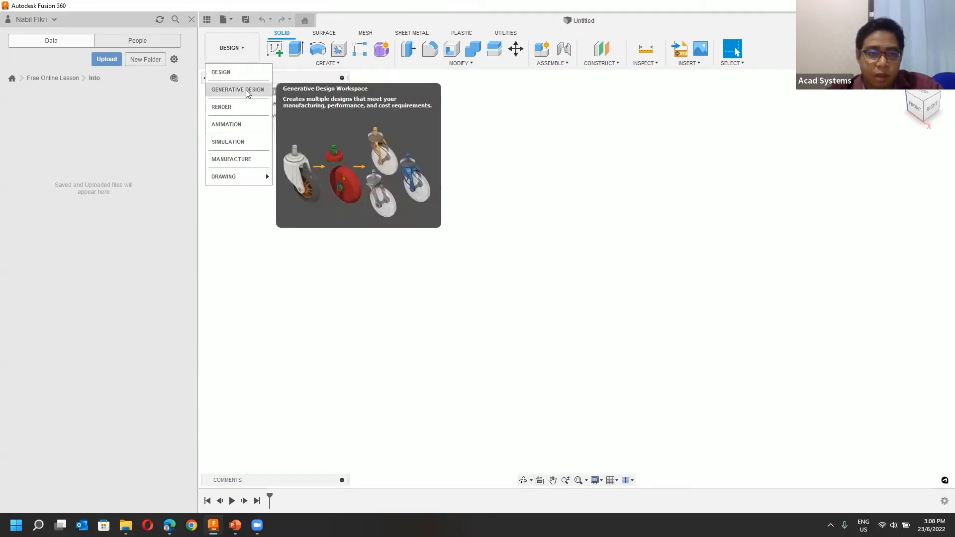
mouse_move(244, 144)
mouse_move(247, 164)
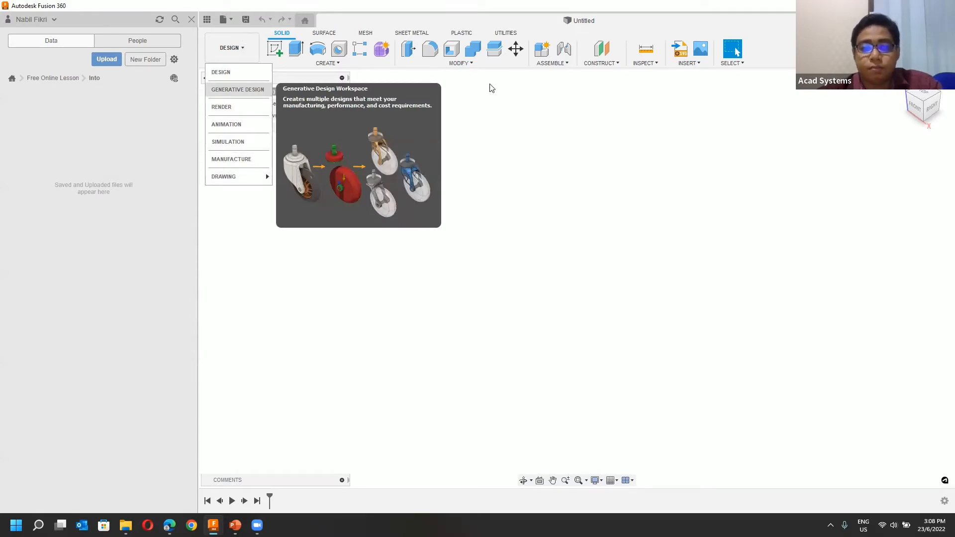
left_click(590, 117)
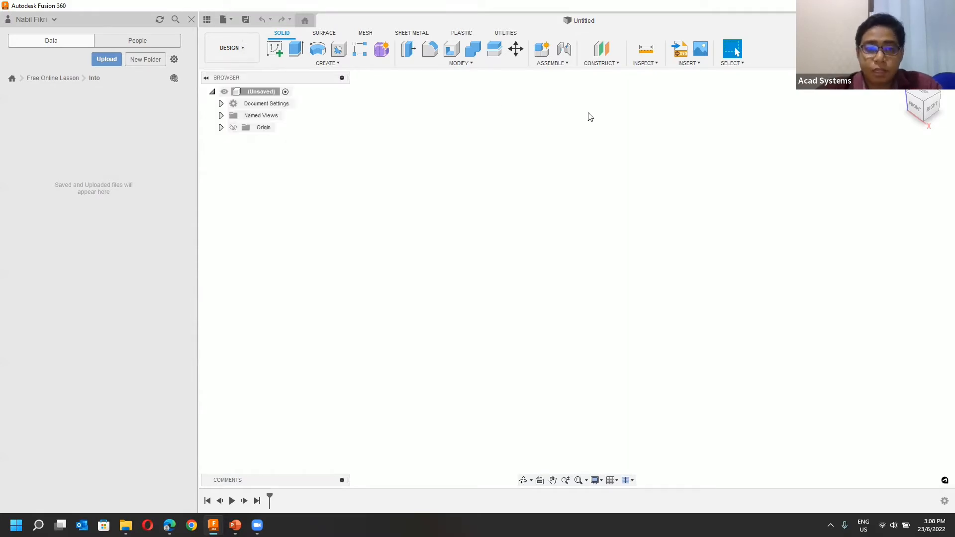
left_click(241, 51)
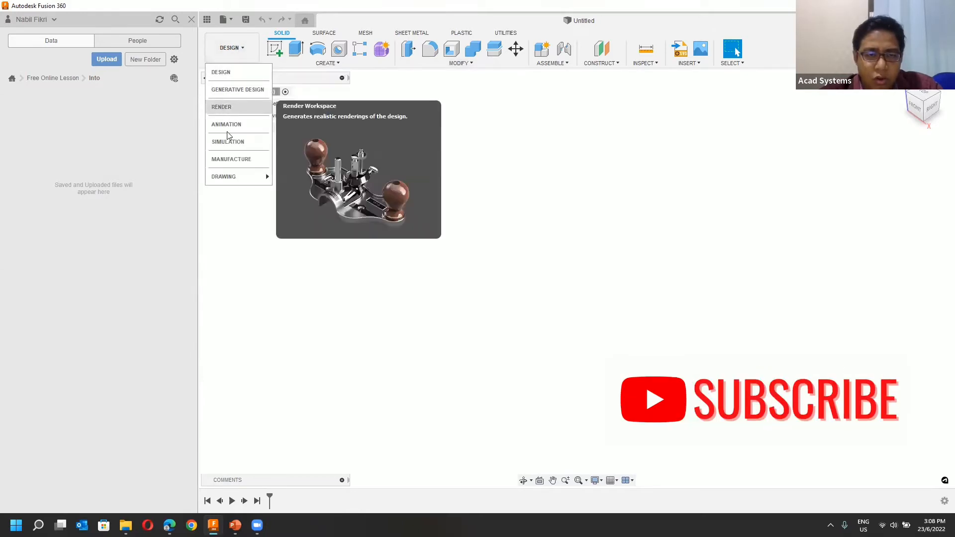
left_click(469, 148)
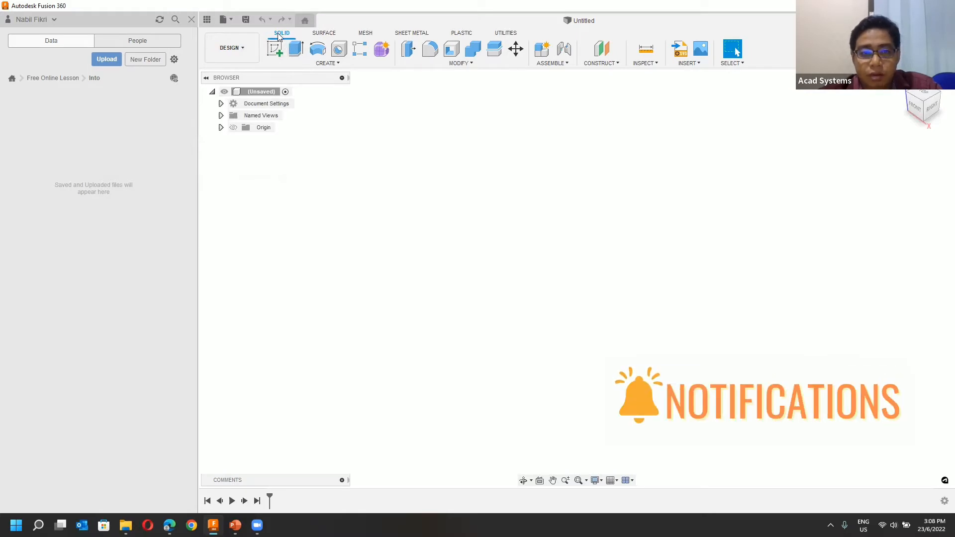
Step: Look through the Surface, Mesh, Sheet Metal, Plastic and Utilities toolsets, and return to the Solid tools
left_click(323, 33)
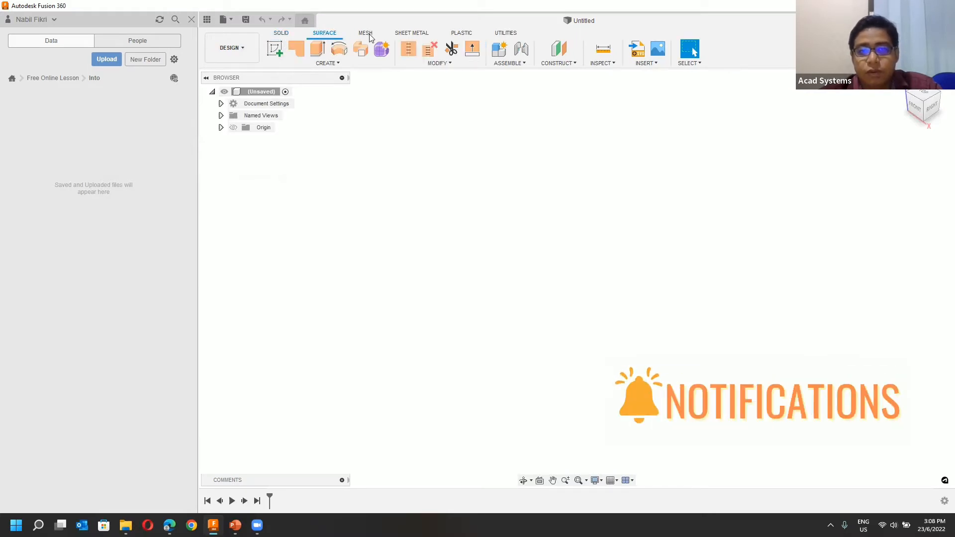
left_click(371, 36)
left_click(416, 34)
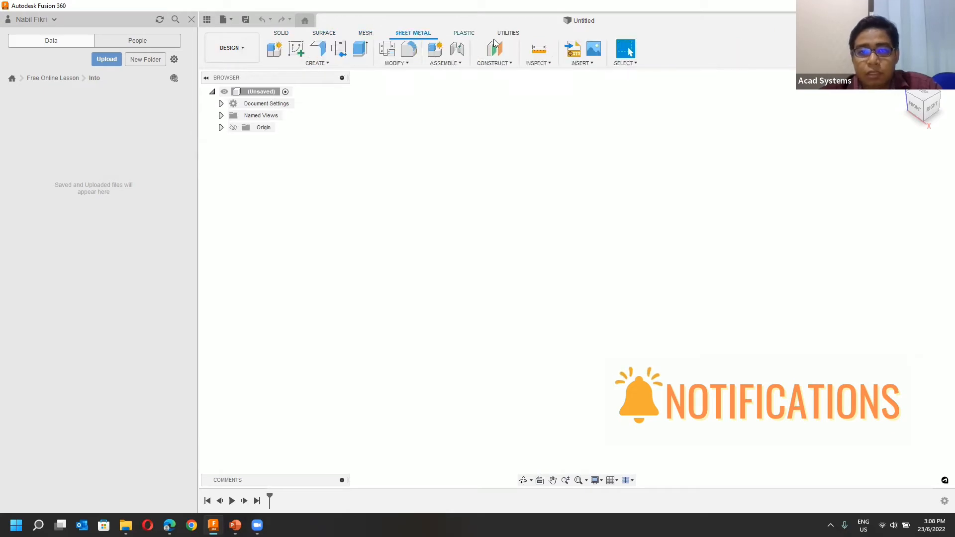
left_click(463, 33)
left_click(507, 33)
left_click(284, 35)
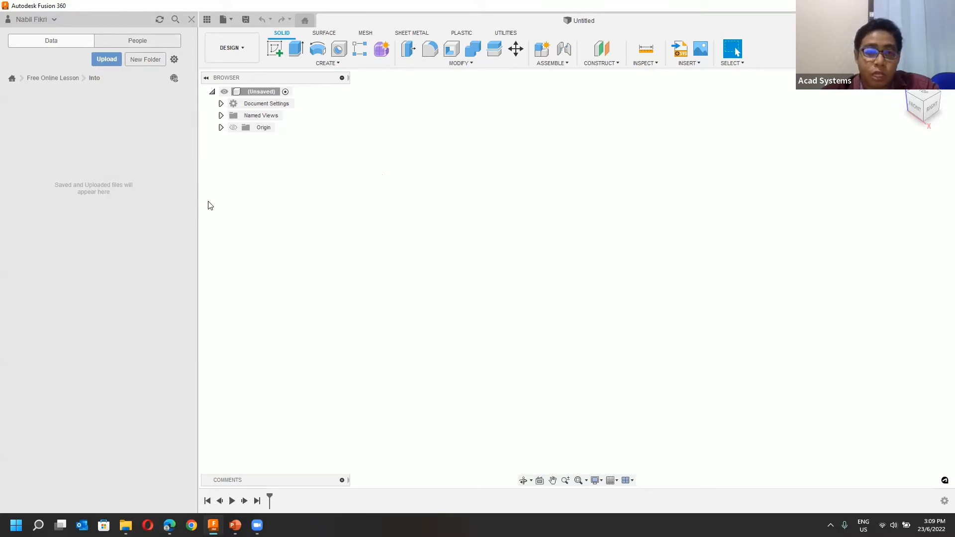
Step: Compare the Mesh and Plastic toolsets, and go back to the Solid modelling tools
left_click(366, 34)
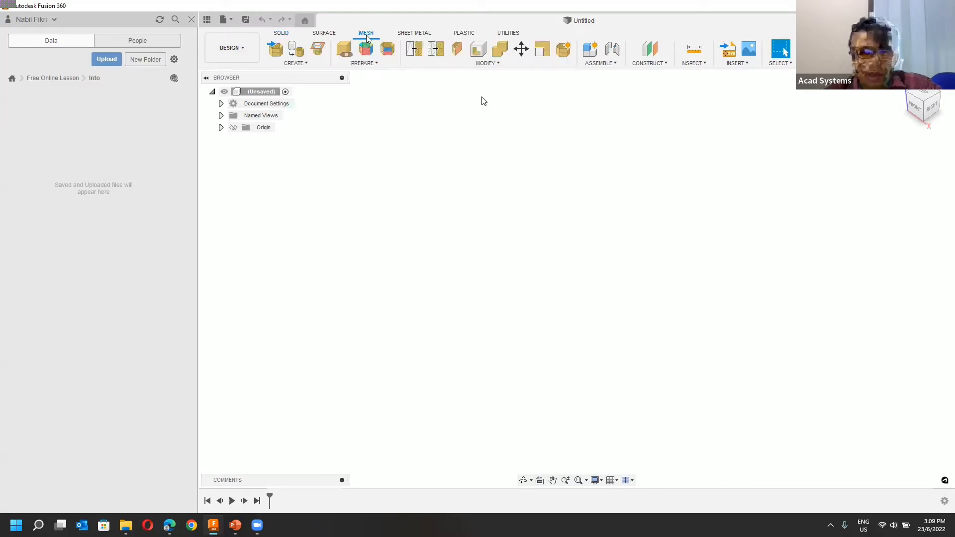
left_click(467, 35)
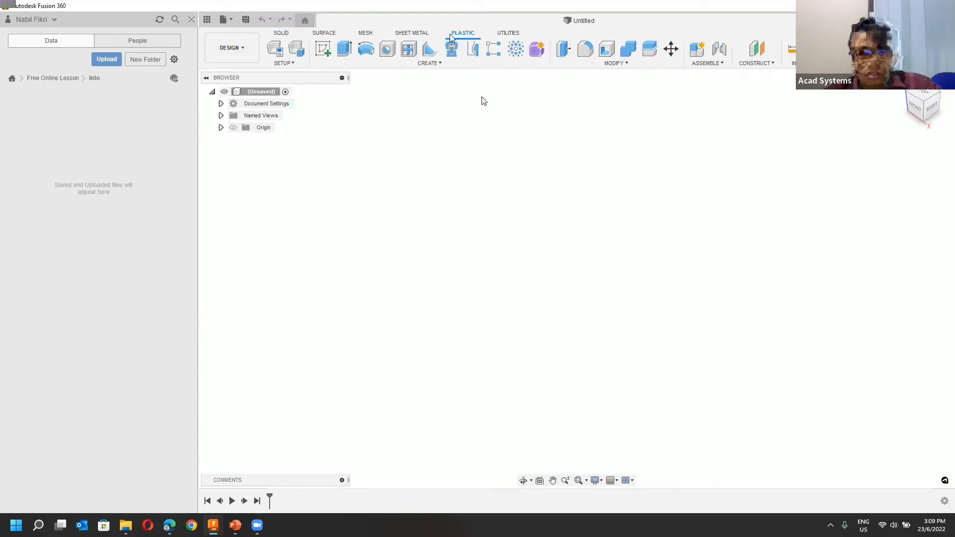
left_click(367, 34)
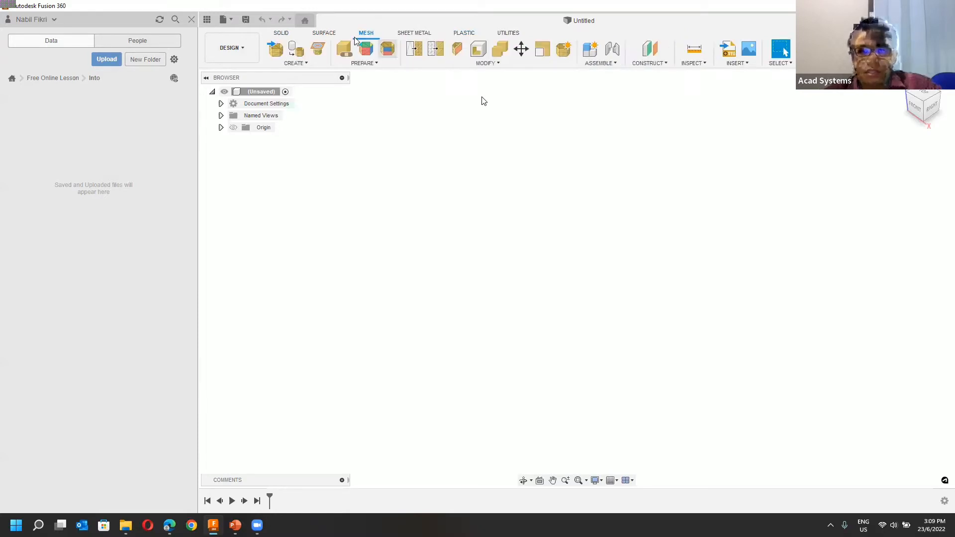
left_click(282, 34)
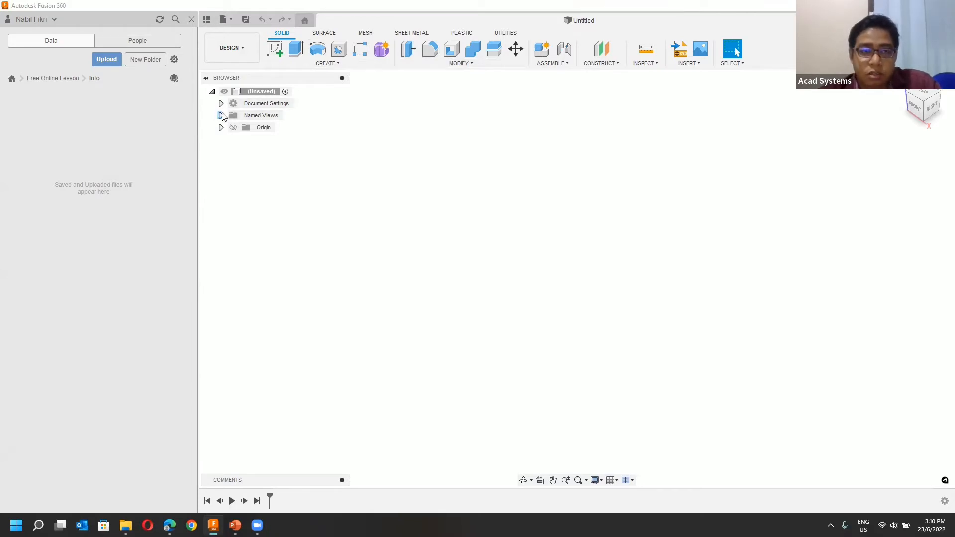
Step: Check the commands offered for the unsaved root component in the browser tree
right_click(239, 96)
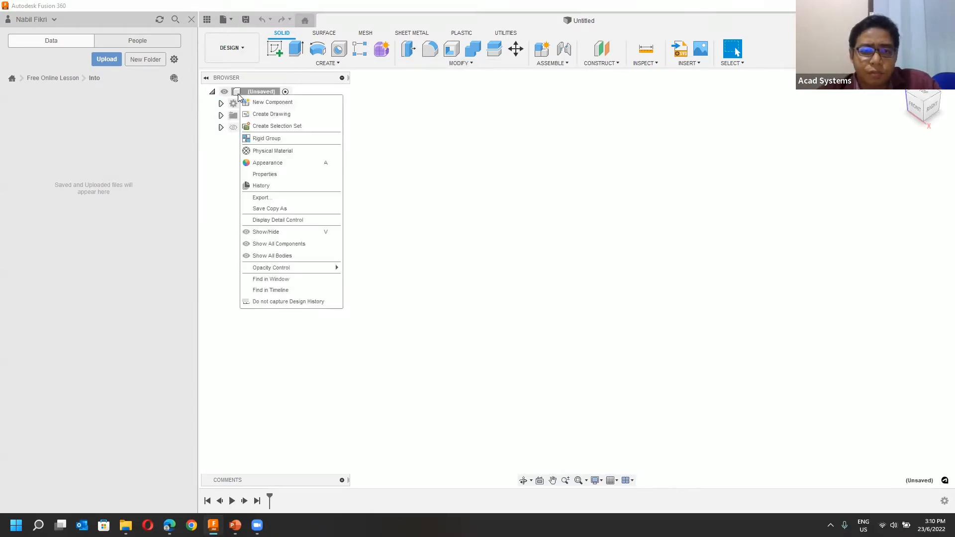
left_click(420, 124)
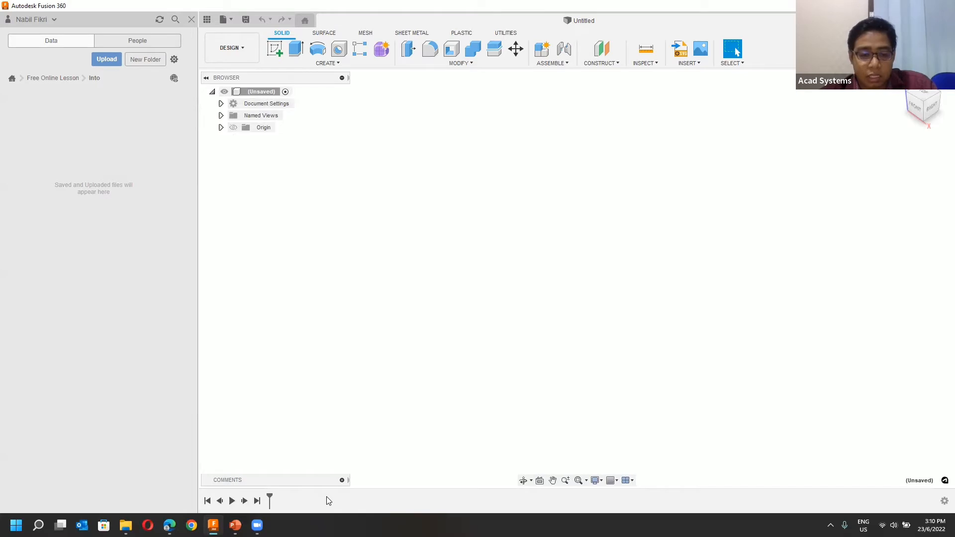
right_click(263, 93)
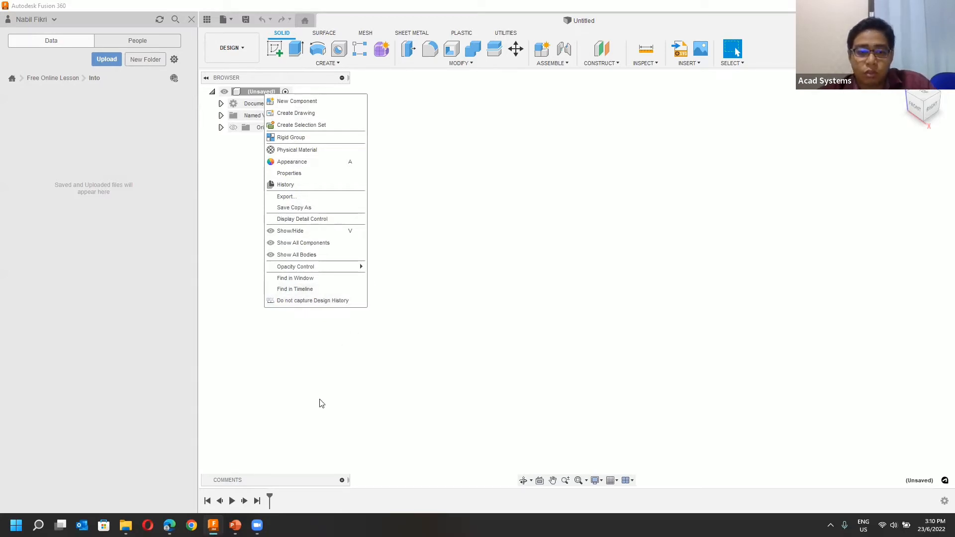
left_click(342, 429)
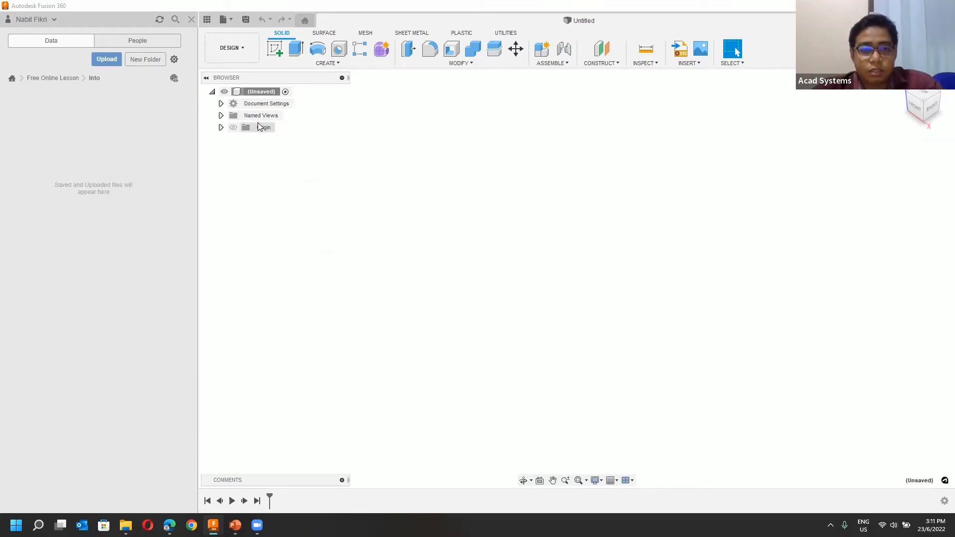
Step: Start a sketch on the horizontal origin plane and draw a two-point rectangle about 60 mm wide from the origin, up and to the right
left_click(274, 50)
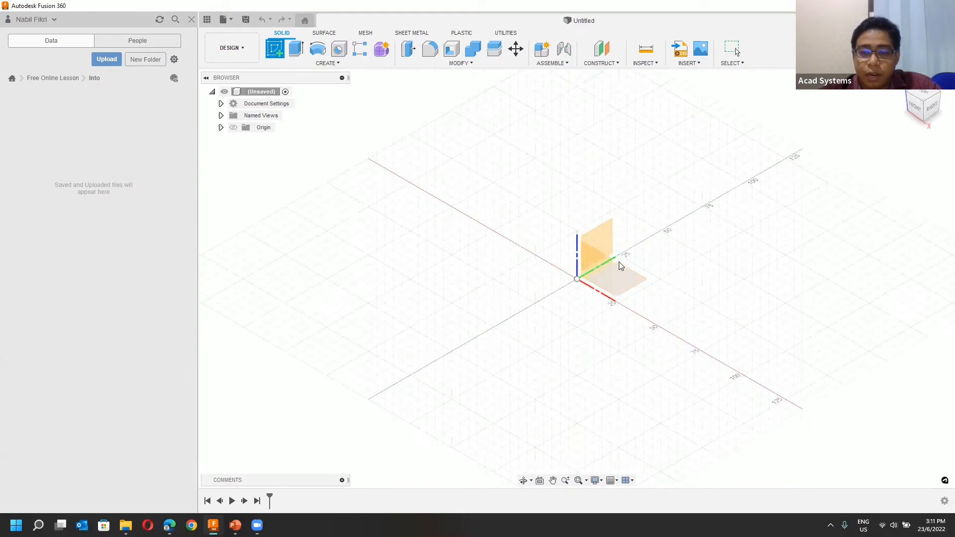
left_click(633, 288)
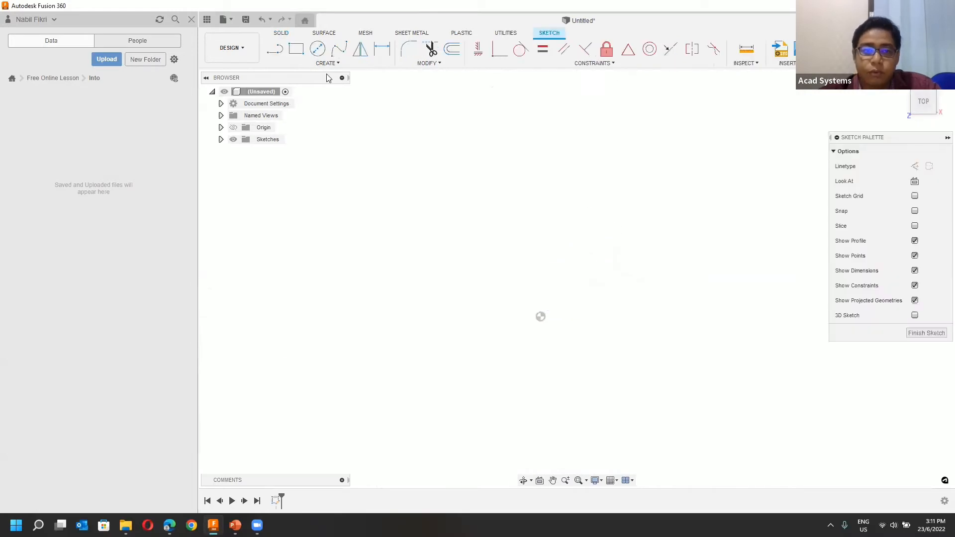
left_click(296, 50)
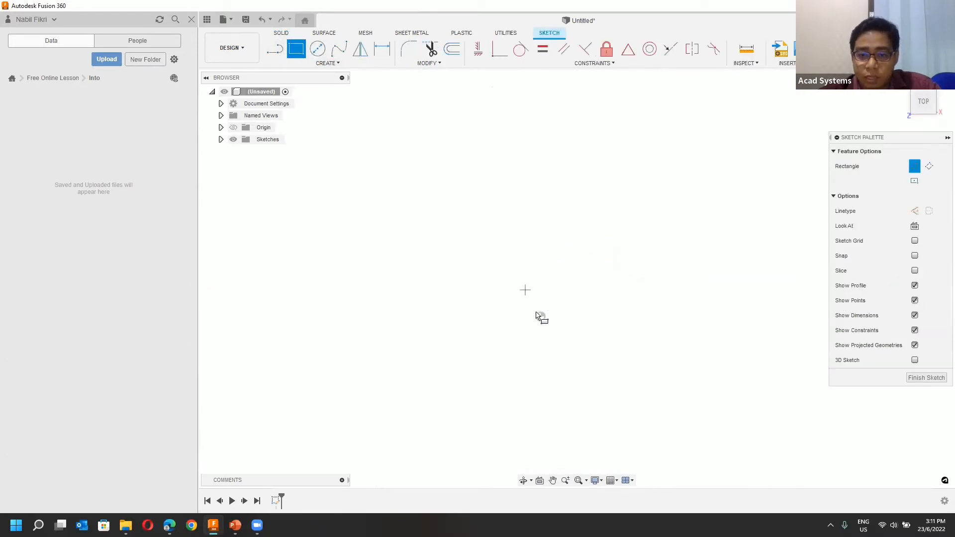
left_click(541, 317)
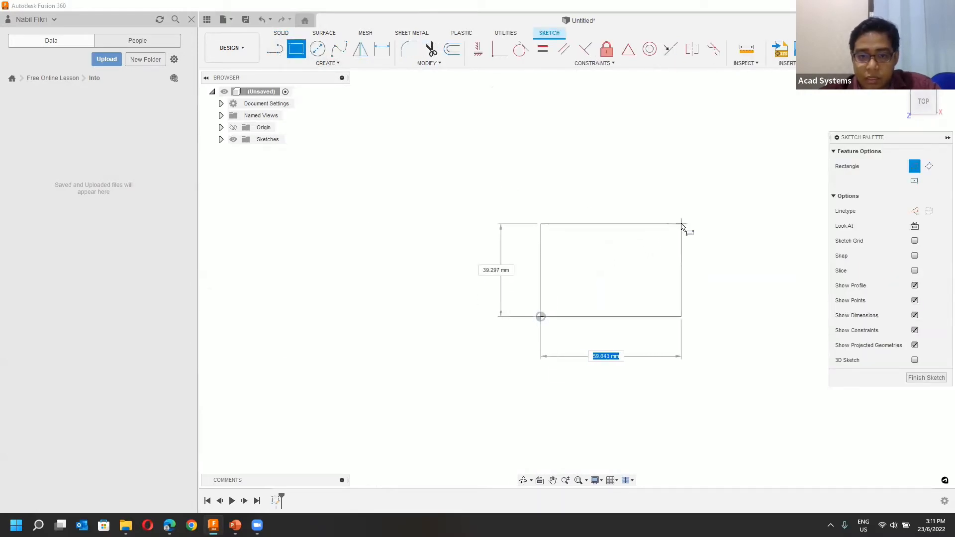
left_click(687, 206)
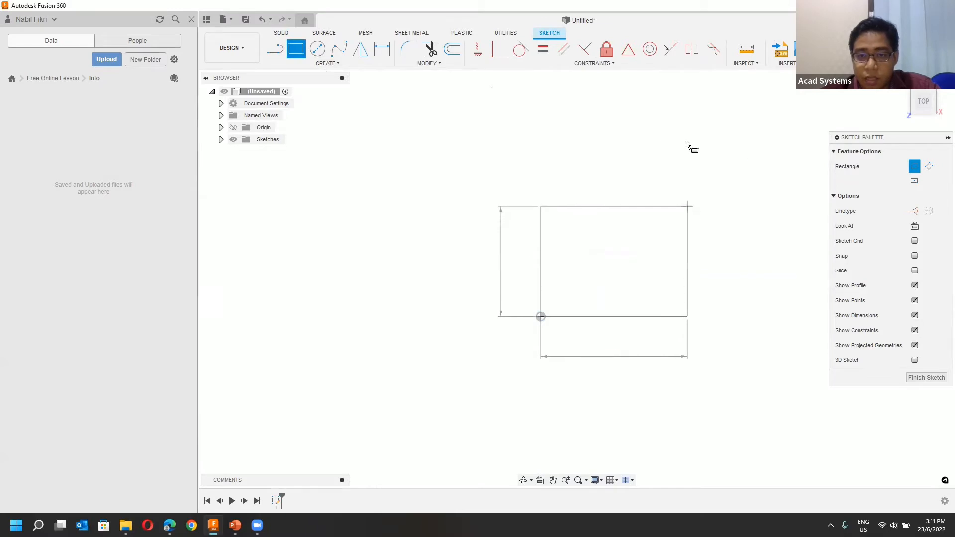
Step: Draw a chain of four lines outside the rectangle, from its top edge's midpoint around to its right edge
left_click(276, 50)
left_click(613, 205)
left_click(653, 150)
left_click(778, 165)
left_click(754, 235)
left_click(688, 262)
right_click(503, 151)
left_click(492, 118)
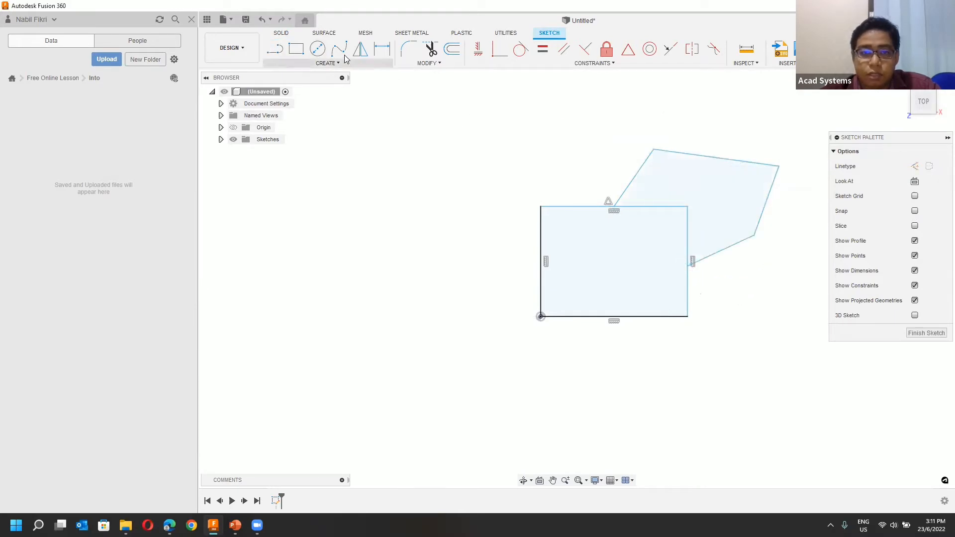
Step: Draw a centre-diameter circle on the midpoint of the rectangle's left edge, slightly smaller than the edge's length
left_click(317, 48)
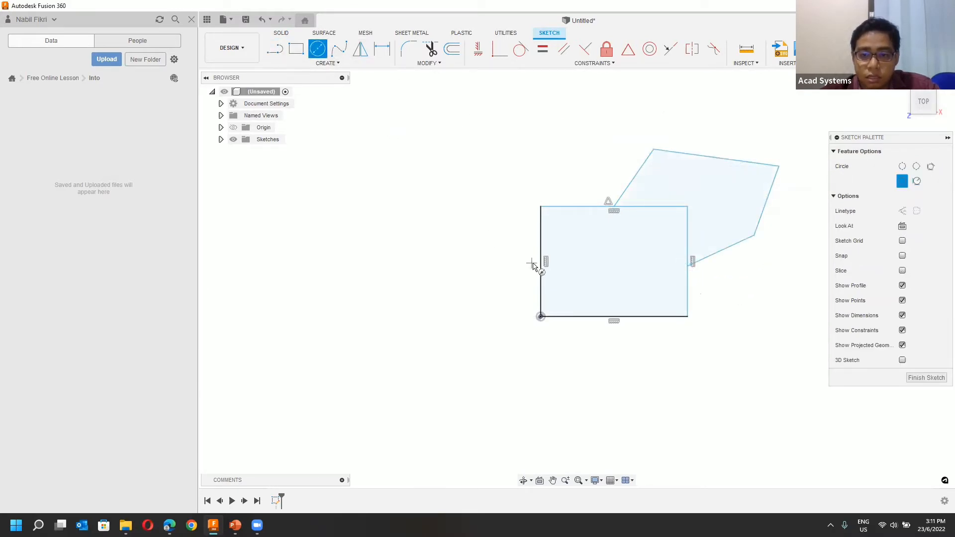
left_click(540, 261)
left_click(496, 259)
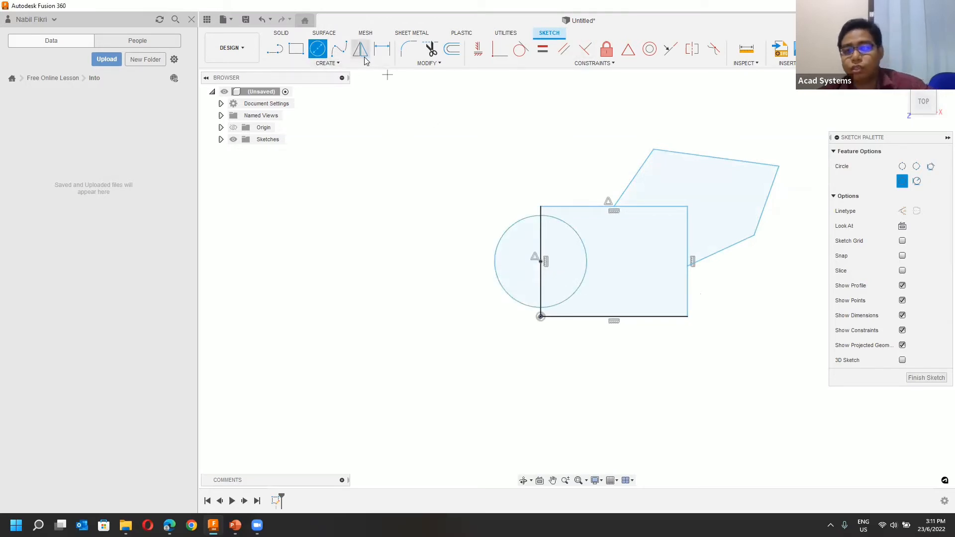
Step: Trim the left edge inside the circle, the circle's right arc, and the top and right edge portions inside the four-line shape
left_click(327, 64)
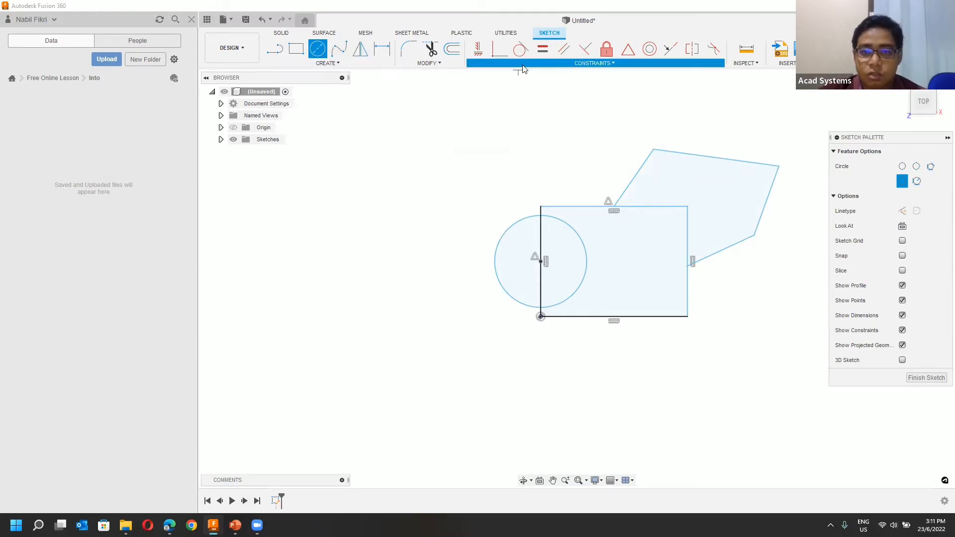
mouse_move(408, 65)
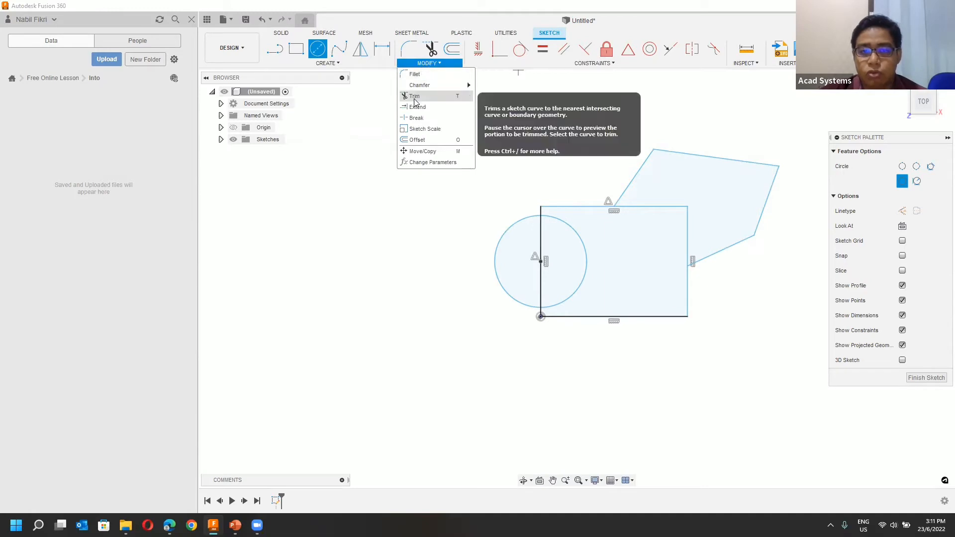
left_click(414, 95)
left_click(540, 251)
left_click(587, 252)
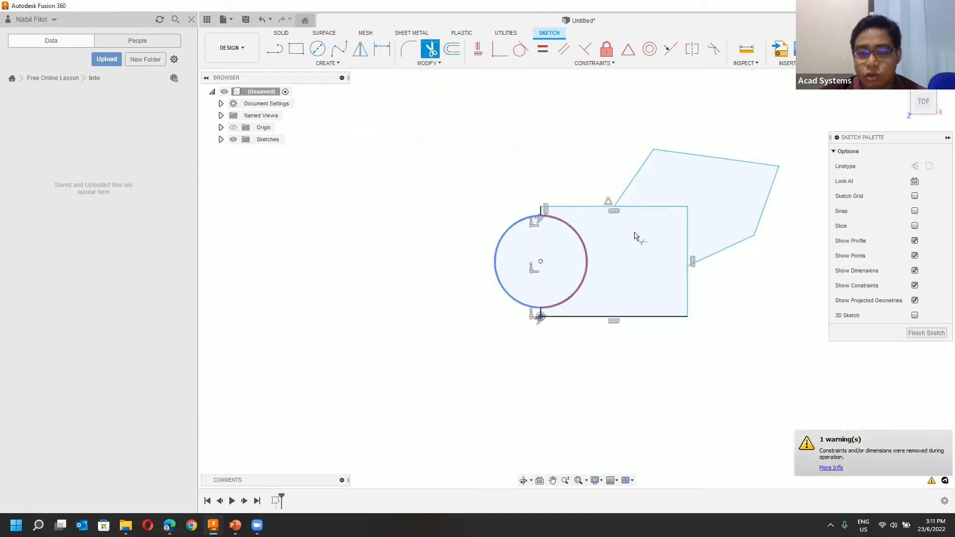
left_click(661, 206)
left_click(688, 225)
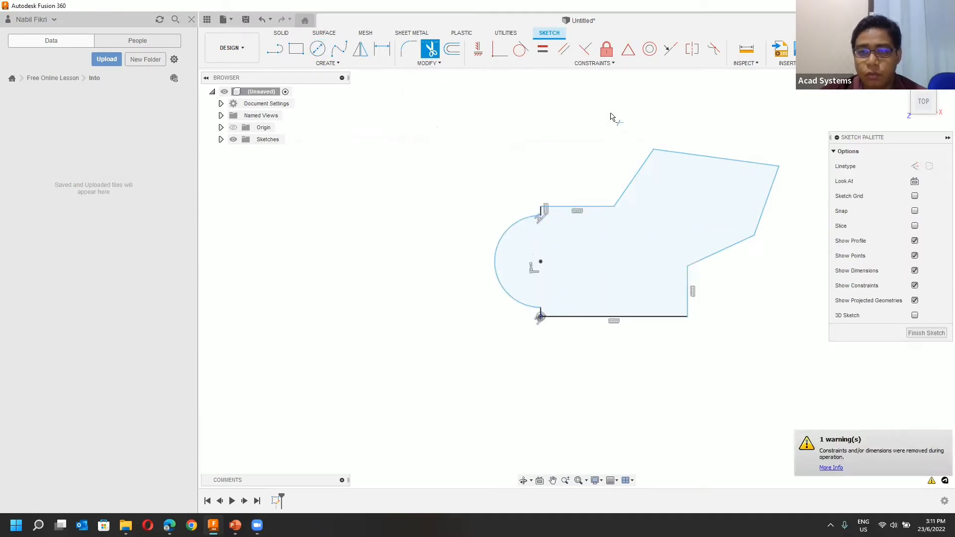
Step: Dimension the sketch's bottom edge to 60 mm
left_click(599, 65)
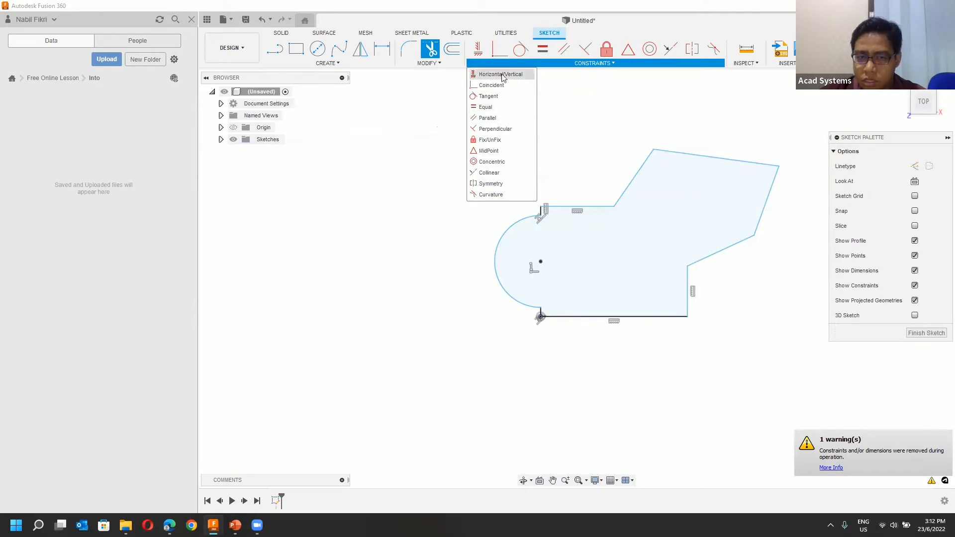
mouse_move(350, 65)
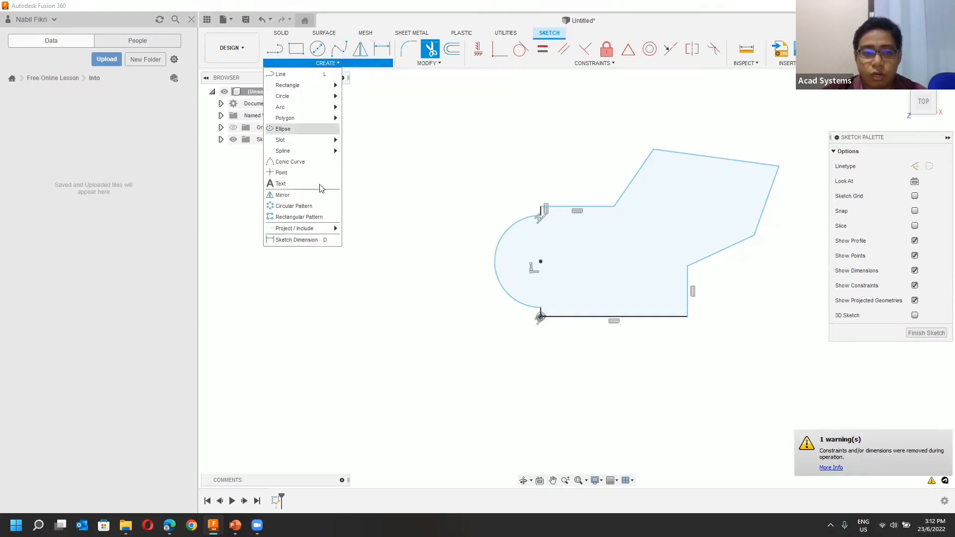
left_click(303, 241)
left_click(586, 317)
left_click(592, 352)
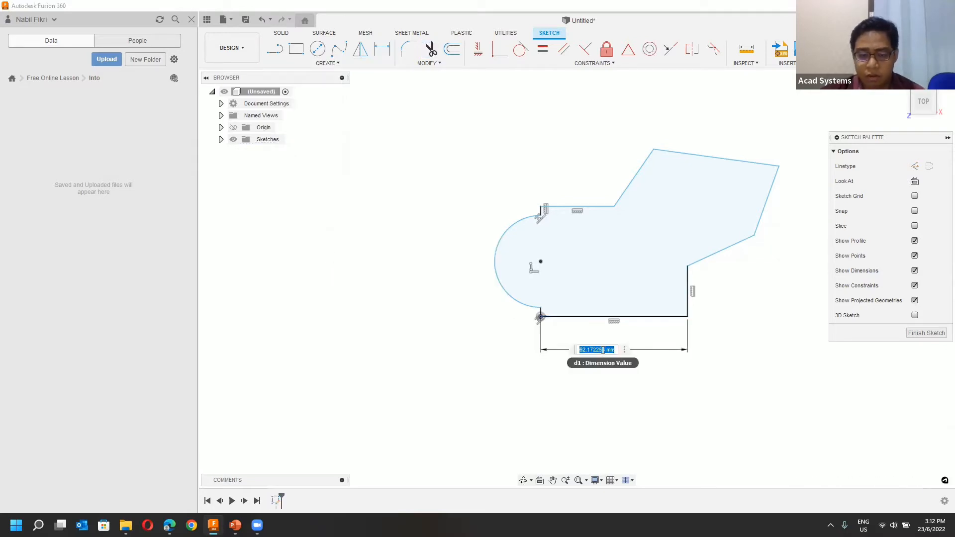
type("60")
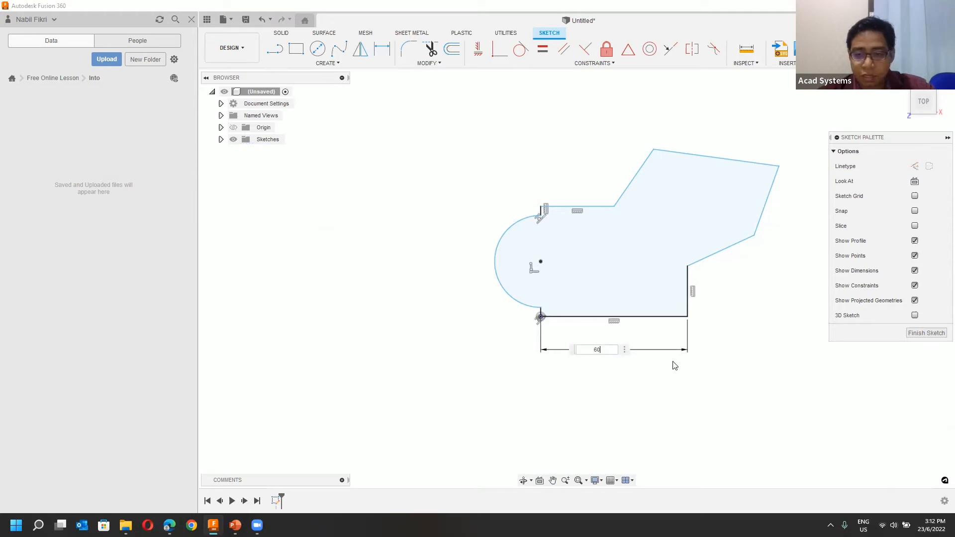
key("Return")
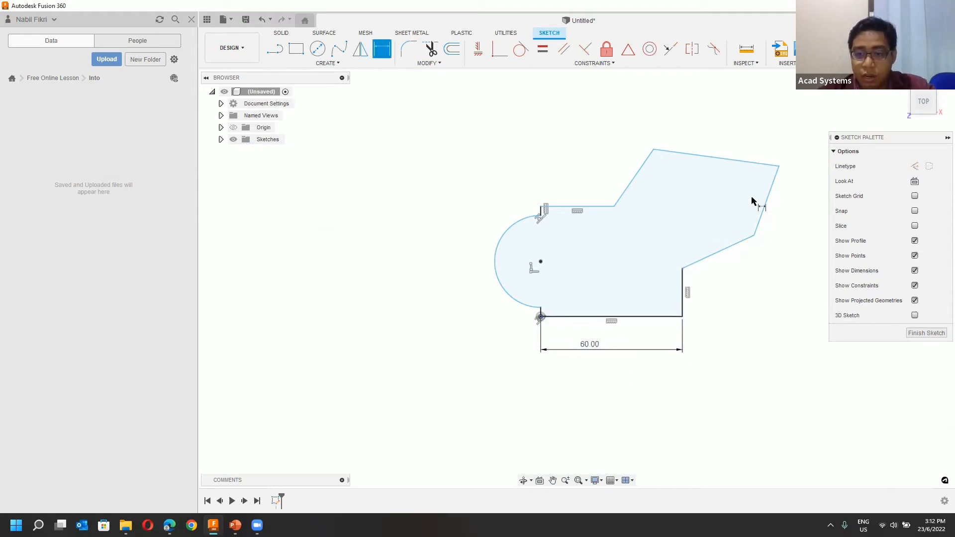
Step: Dimension the radius of the arc at the profile's end to 20 mm and finish the sketch
left_click(497, 251)
left_click(473, 287)
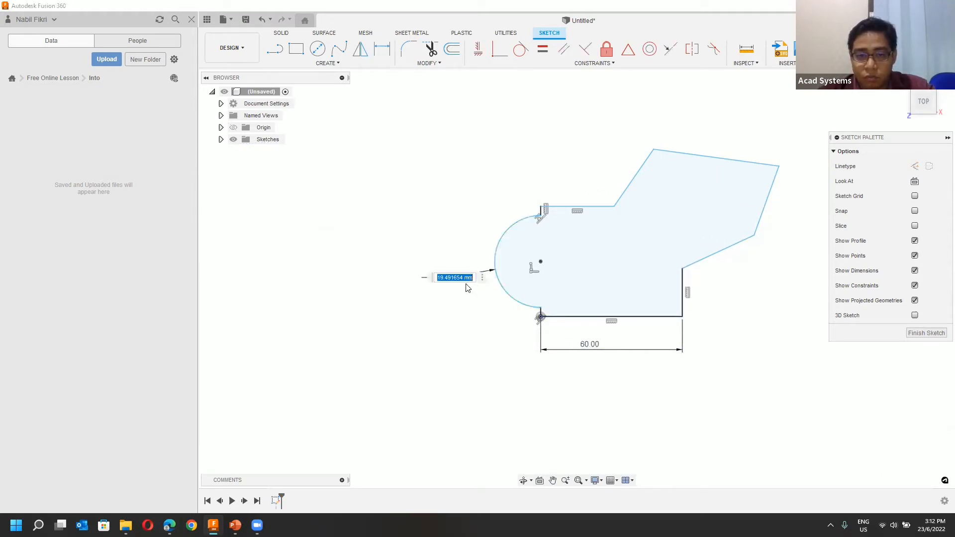
type("2")
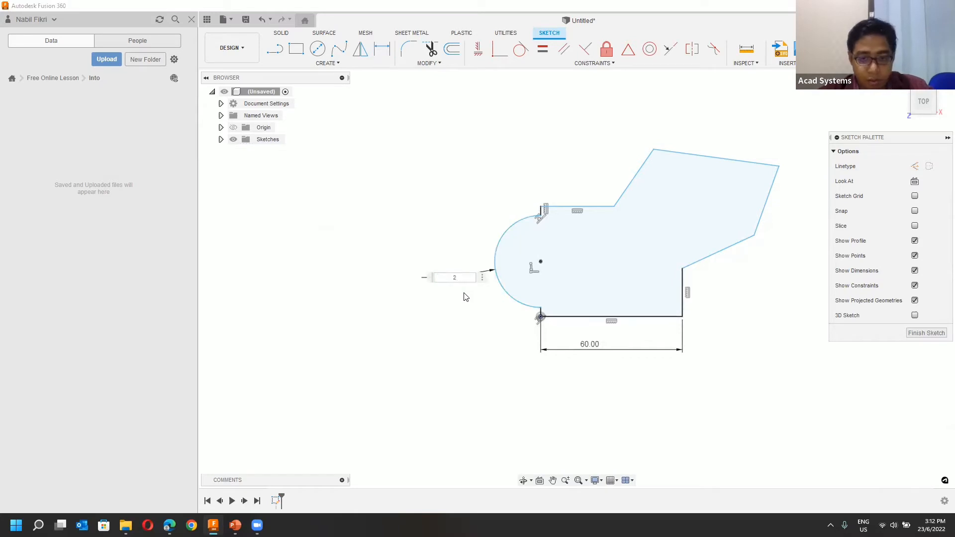
type("0")
key("Return")
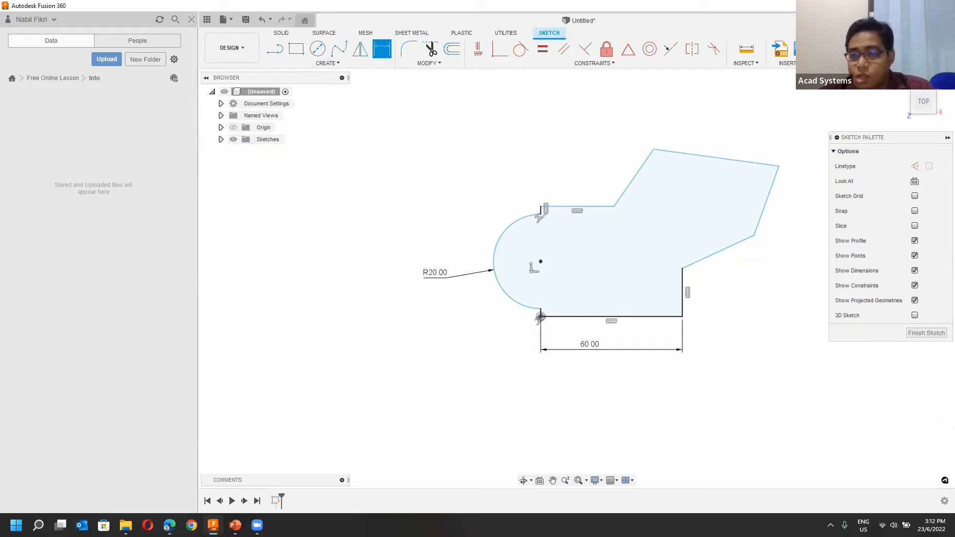
left_click(880, 50)
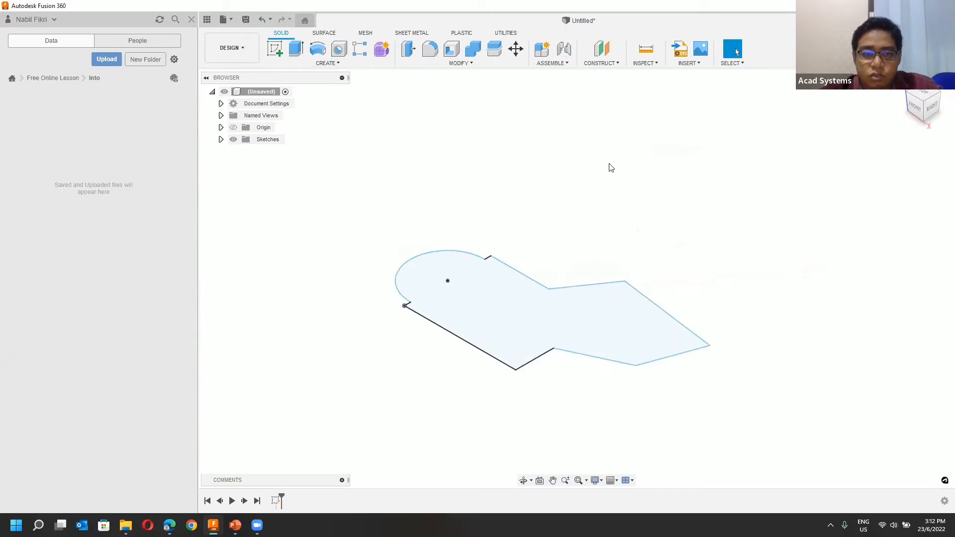
Step: Extrude the closed profile 30 mm upward to one side as a new body
left_click(297, 49)
left_click_drag(541, 302, 544, 238)
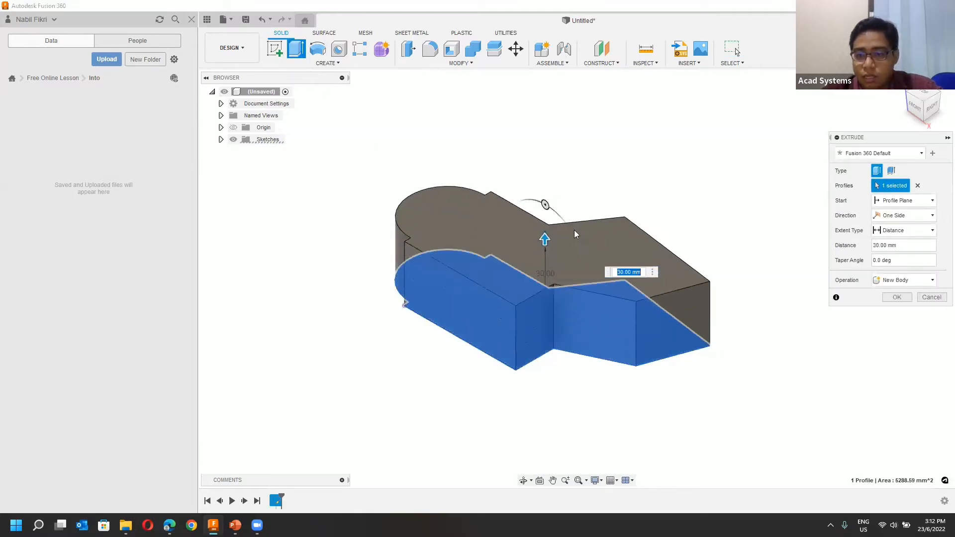
left_click(903, 247)
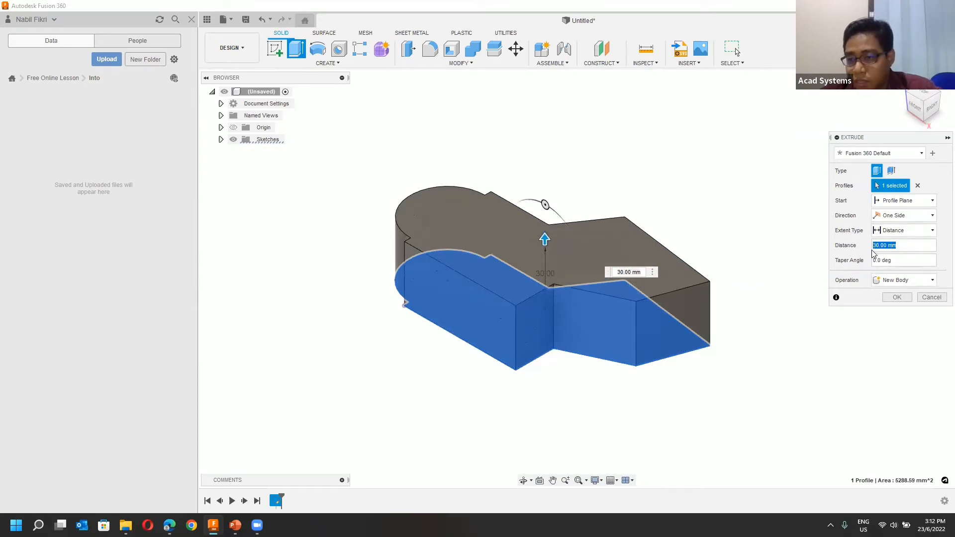
left_click(898, 280)
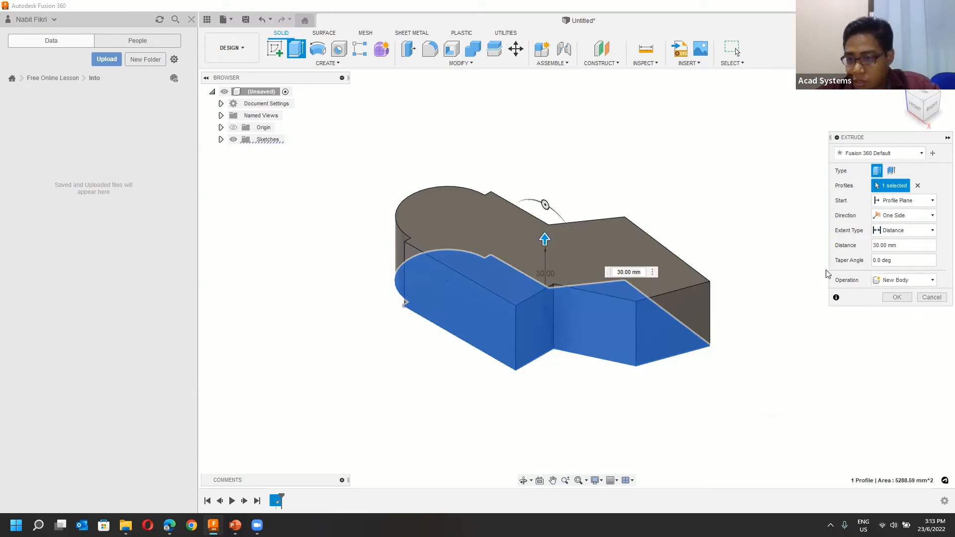
left_click(897, 298)
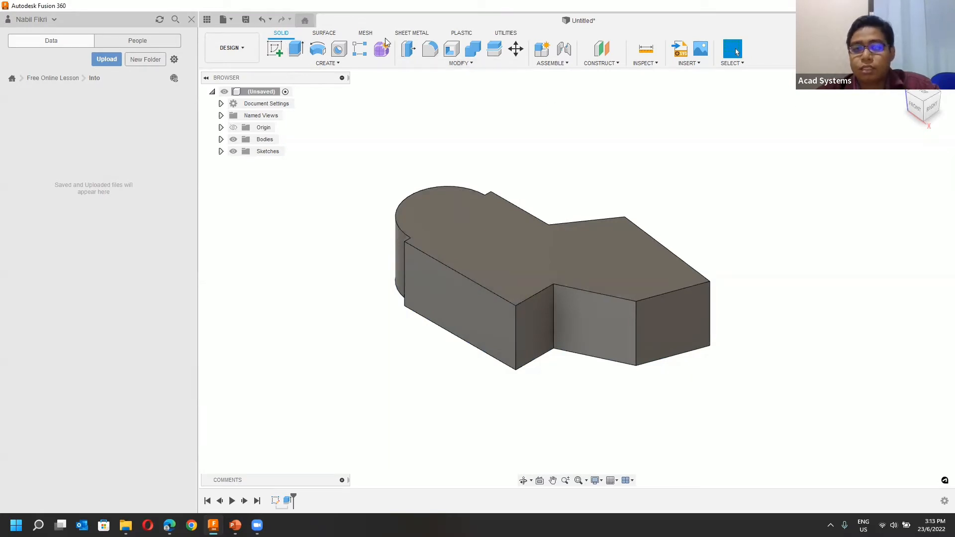
Step: Start a sketch on the body's top face and draw a centre-diameter circle in the middle of the angled wing
left_click(275, 49)
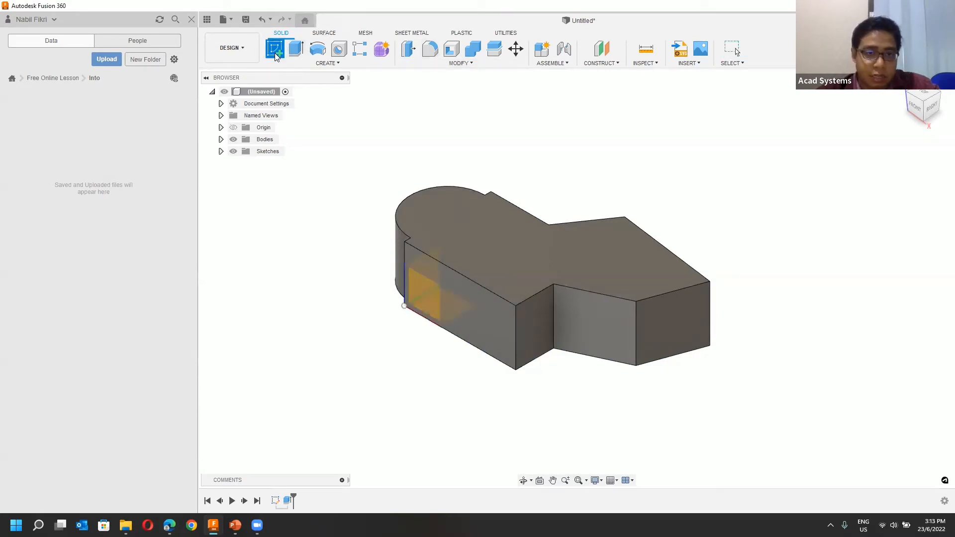
left_click(611, 246)
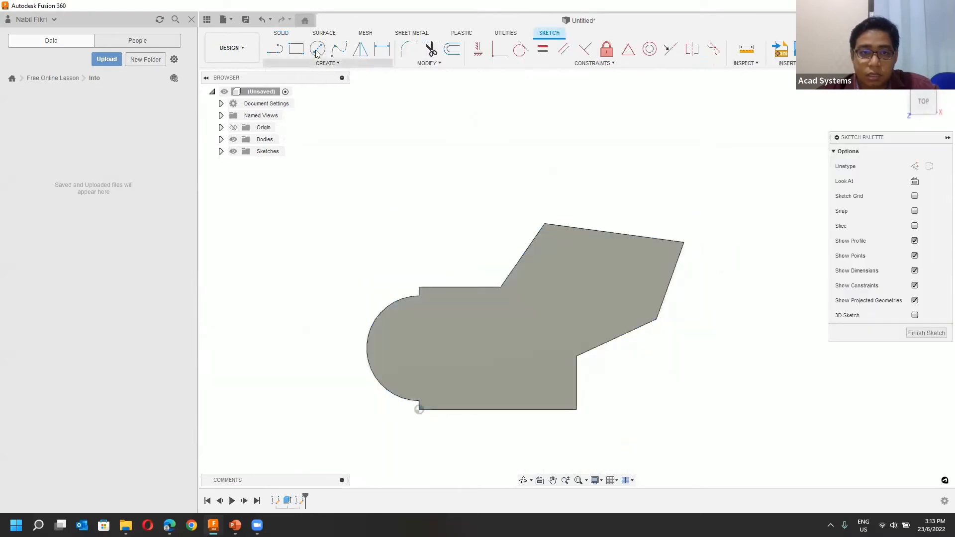
left_click(582, 290)
left_click(586, 264)
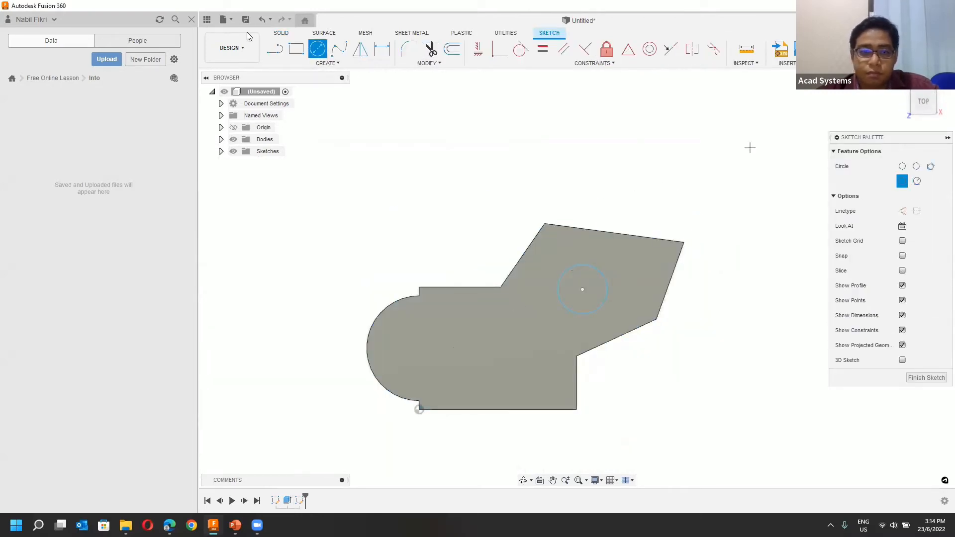
Step: Extrude the circle by -15 mm as a cut to make a blind hole in the angled wing
left_click(297, 50)
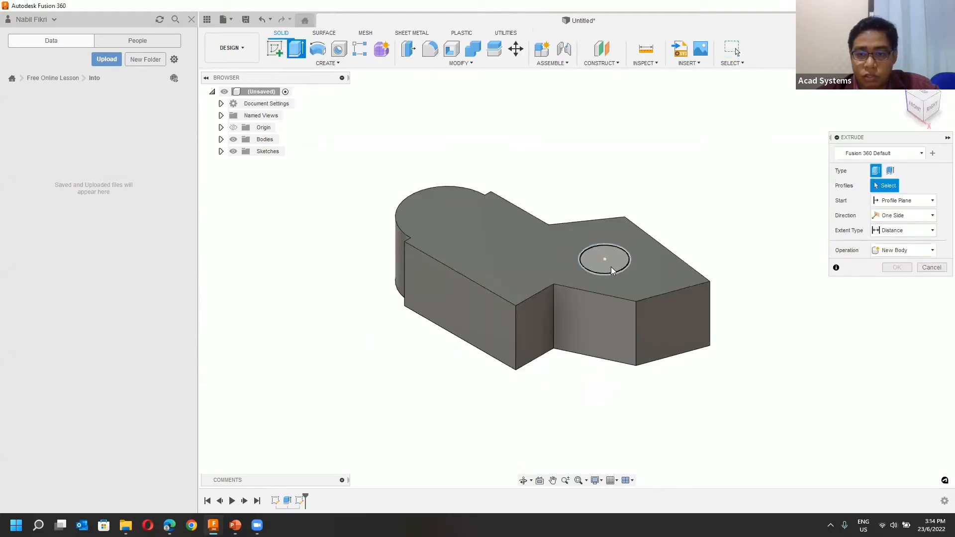
left_click(611, 270)
type("-15")
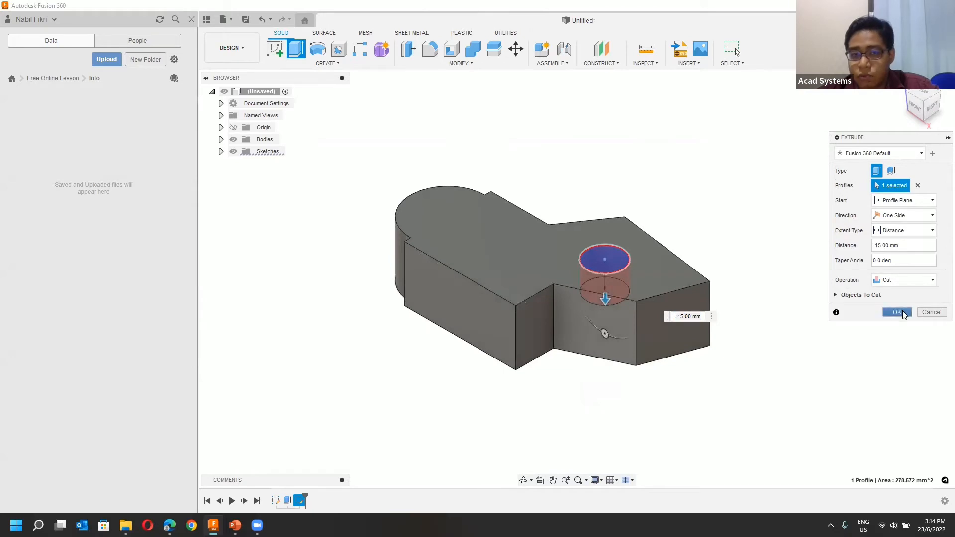
left_click(896, 312)
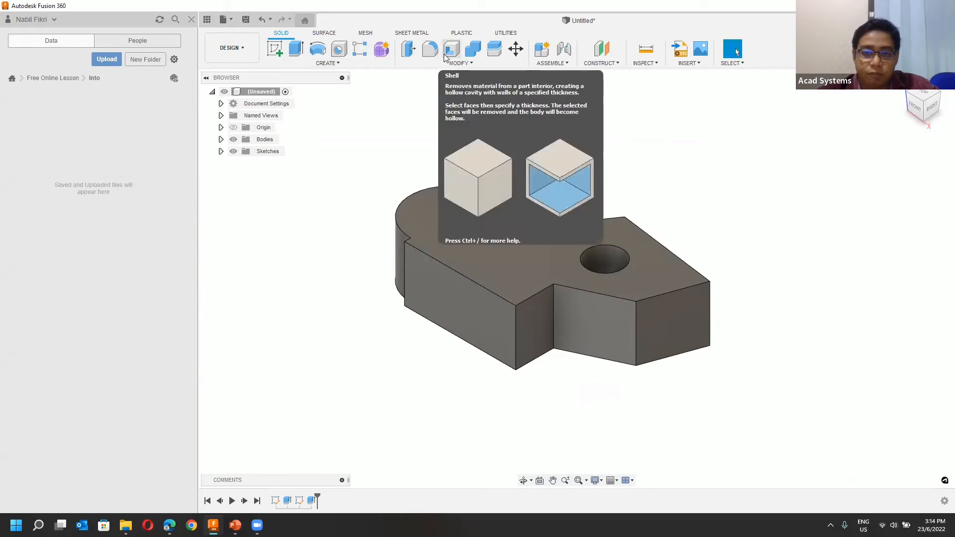
left_click(327, 64)
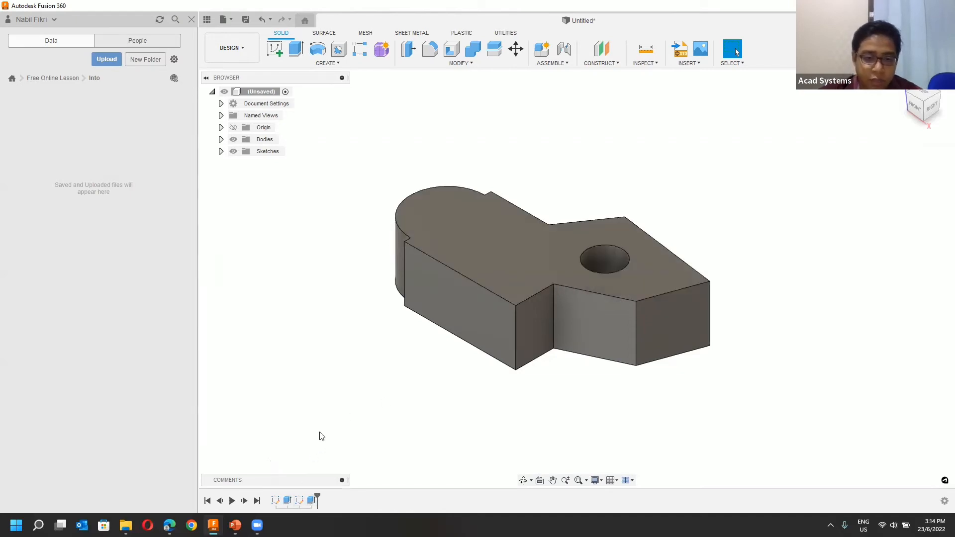
Step: Reopen the base sketch from the design history and draw a small two-point rectangle overlapping the lower part of the R20 arc
double_click(276, 501)
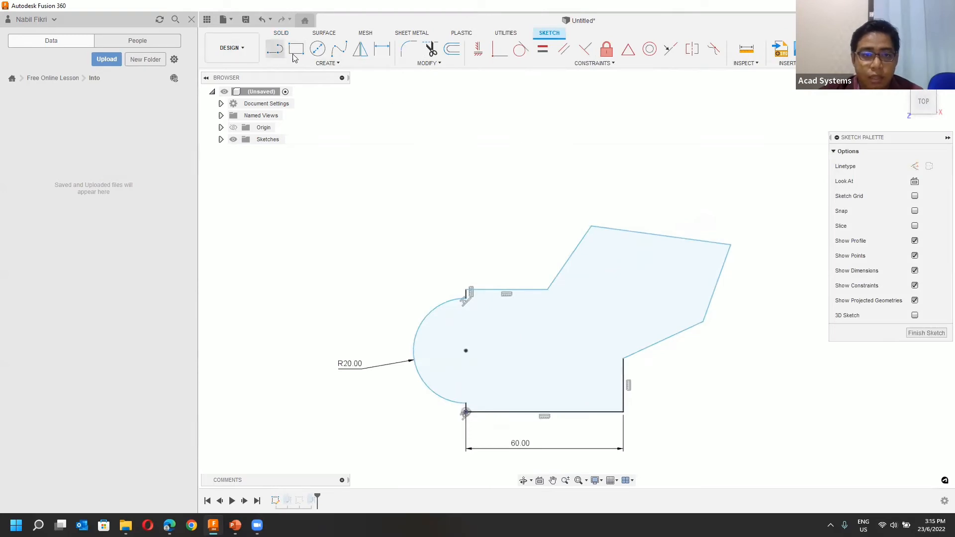
left_click(295, 50)
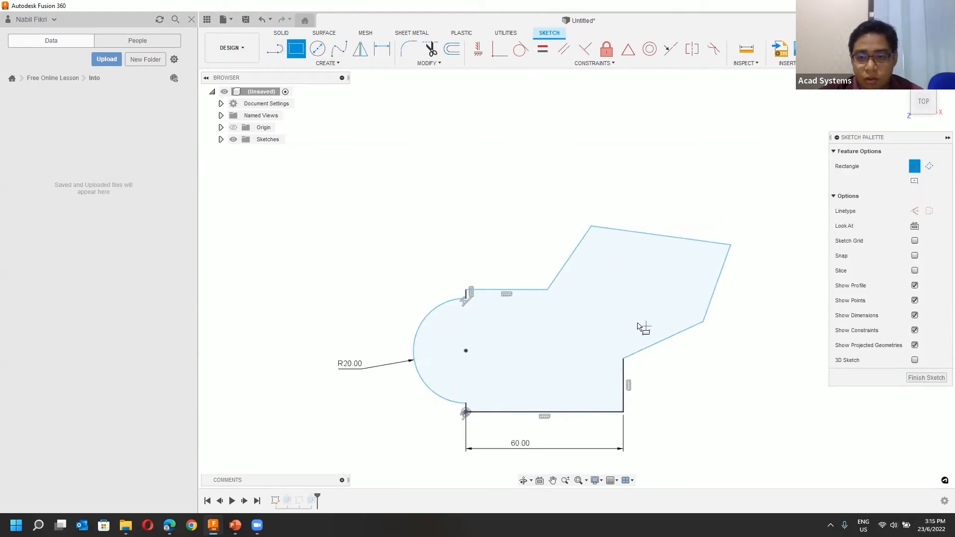
left_click(418, 390)
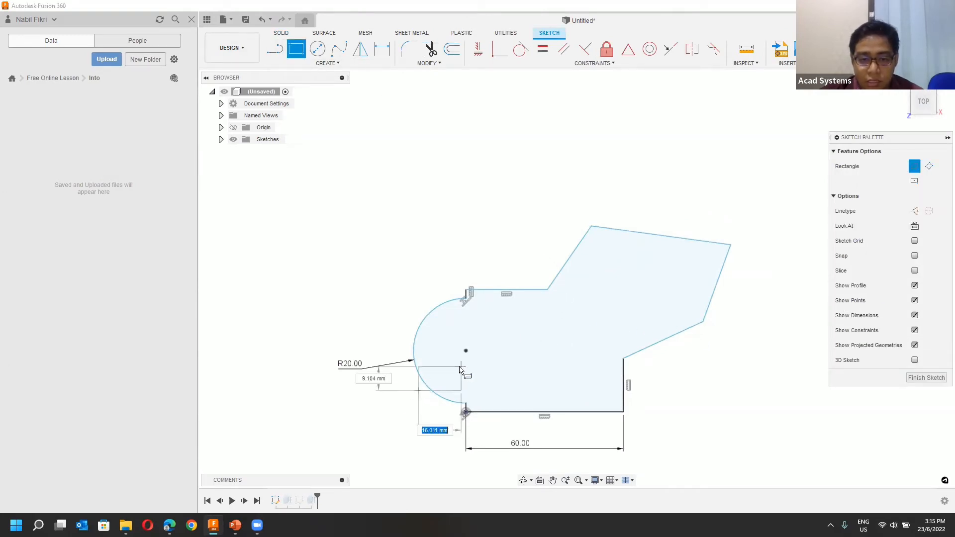
left_click(453, 370)
left_click(430, 48)
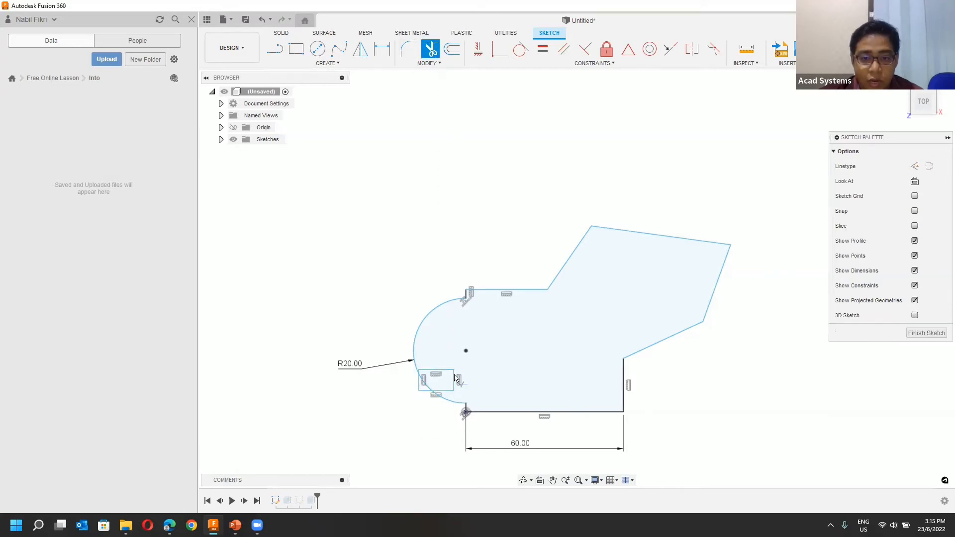
left_click_drag(433, 364, 411, 383)
scroll(428, 388, "up", 2)
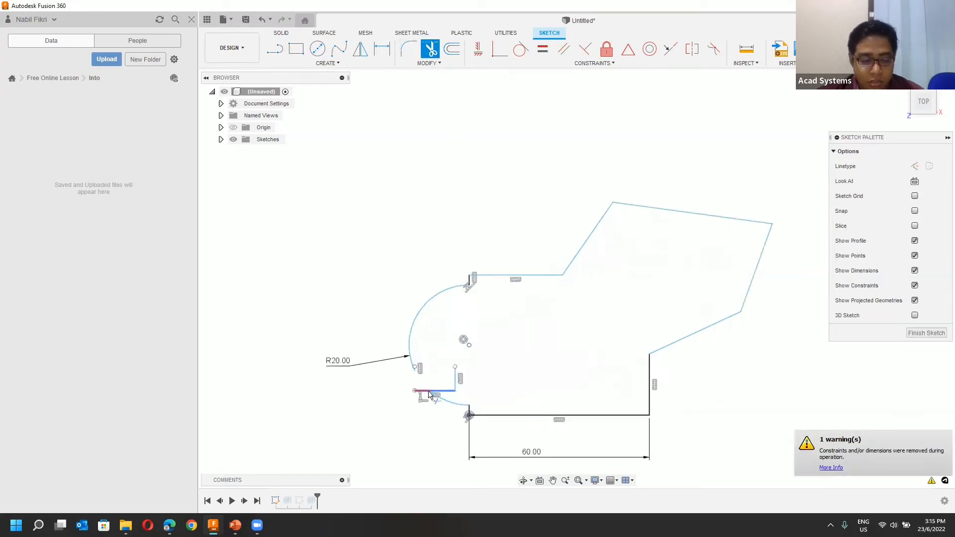
key("Escape")
key("ctrl+z")
key("ctrl+z")
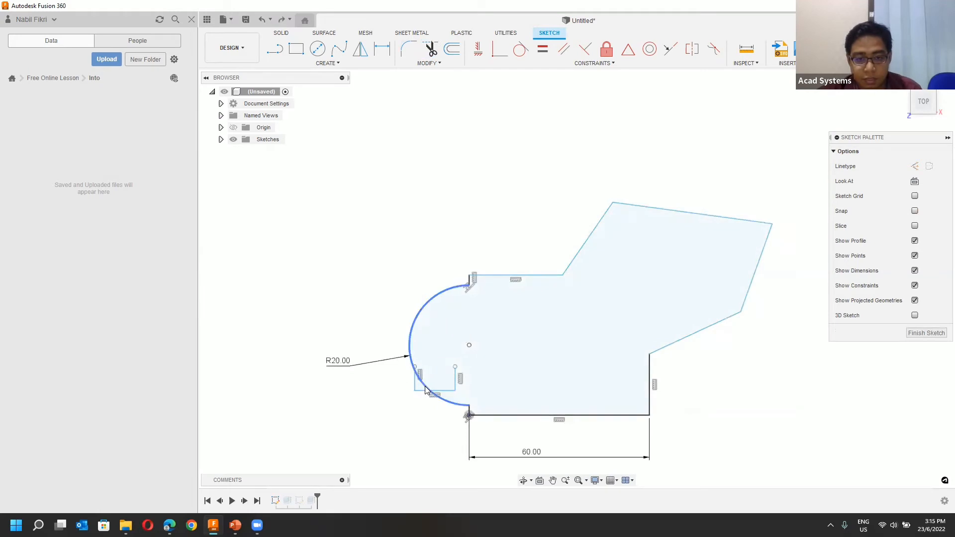
Step: Trim the part of the R20 arc inside the small rectangle so the rectangle joins the outline, and finish the sketch
scroll(426, 388, "down", 2)
scroll(425, 385, "up", 6)
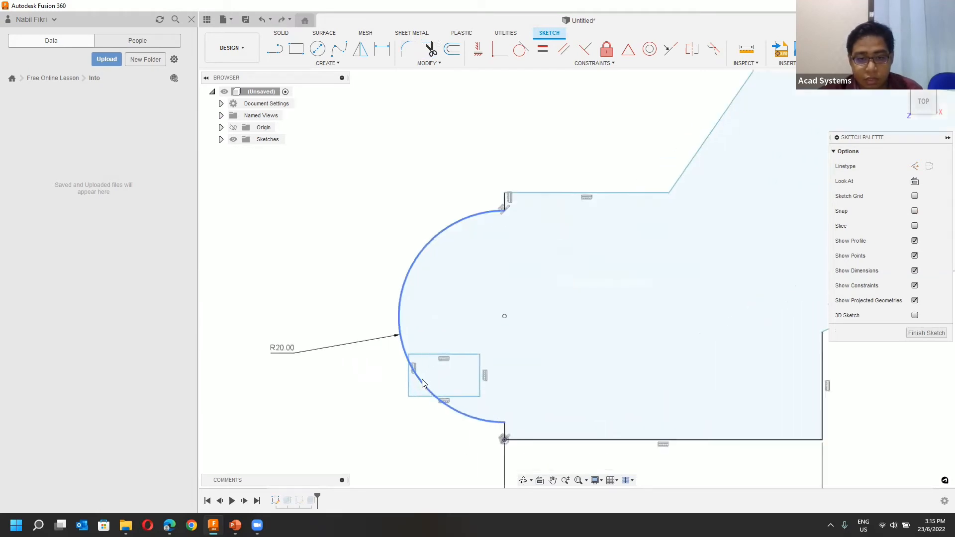
left_click(431, 49)
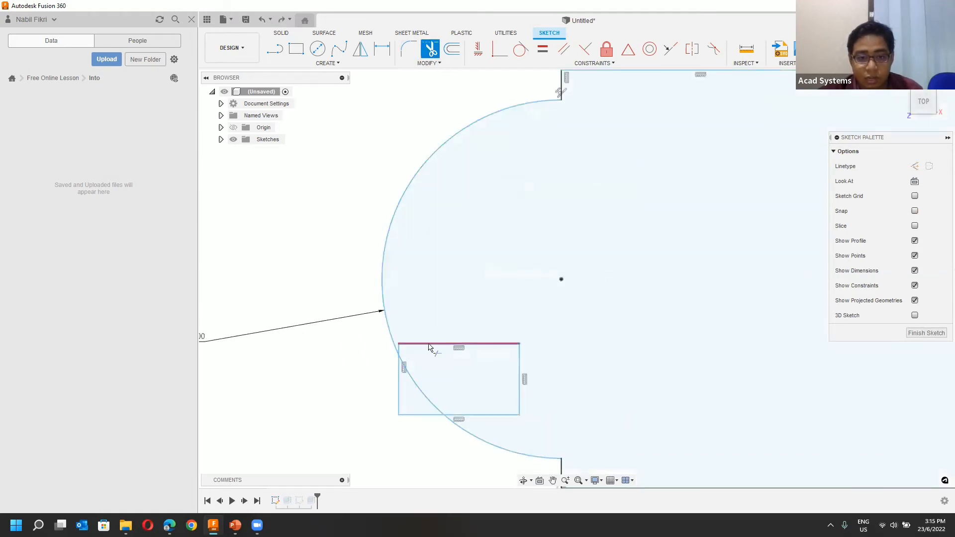
left_click(398, 361)
key("Escape")
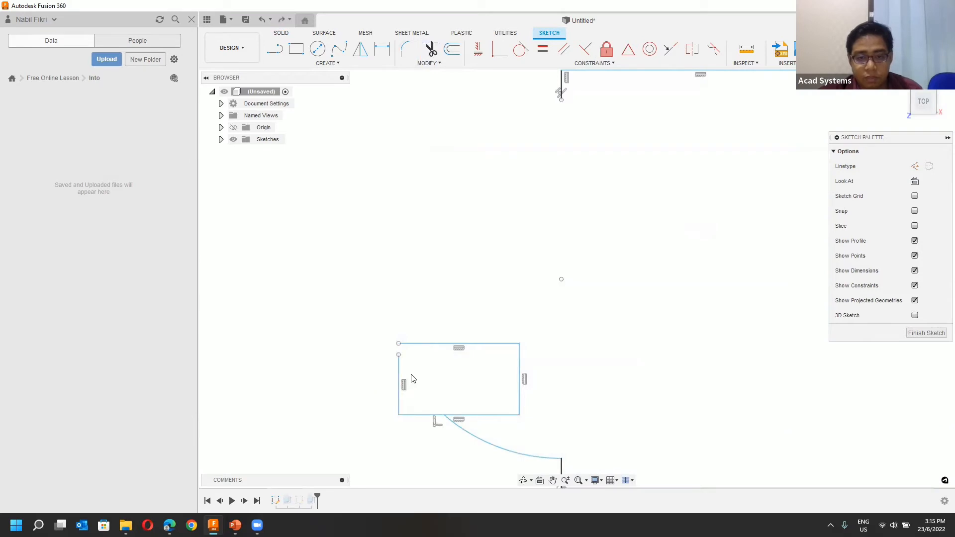
scroll(508, 247, "up", 2)
scroll(508, 247, "down", 5)
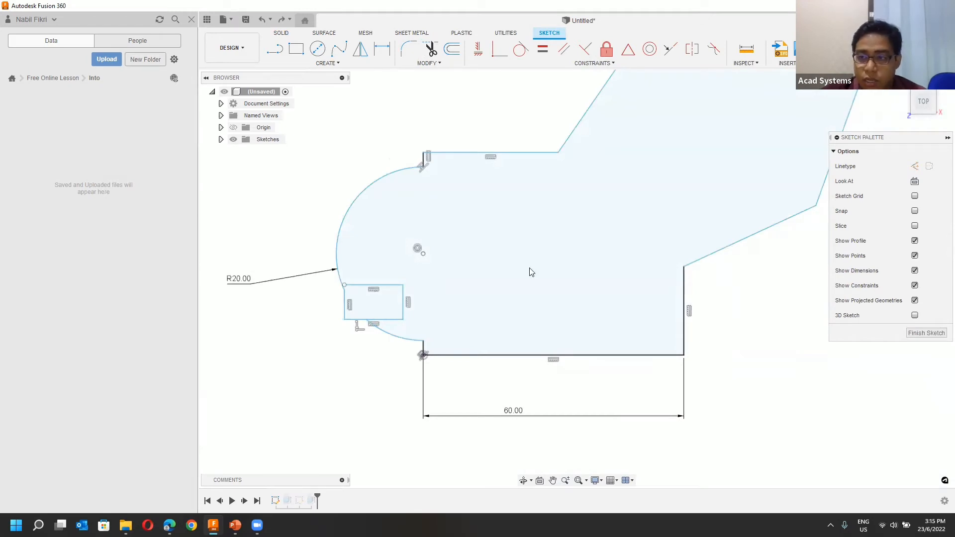
left_click(926, 332)
Step: Edit the hole's extrude feature and set its cut distance to -25 mm
left_click(924, 111)
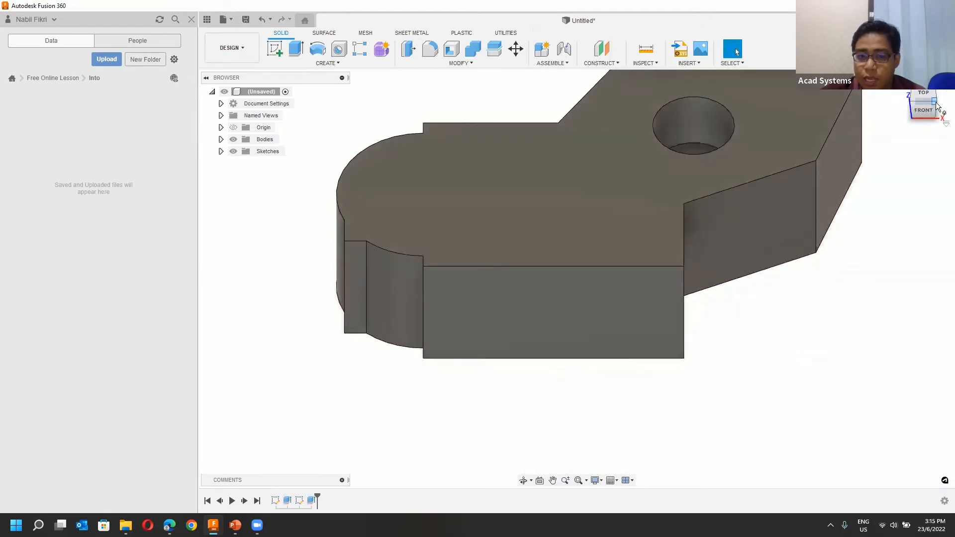
left_click(936, 104)
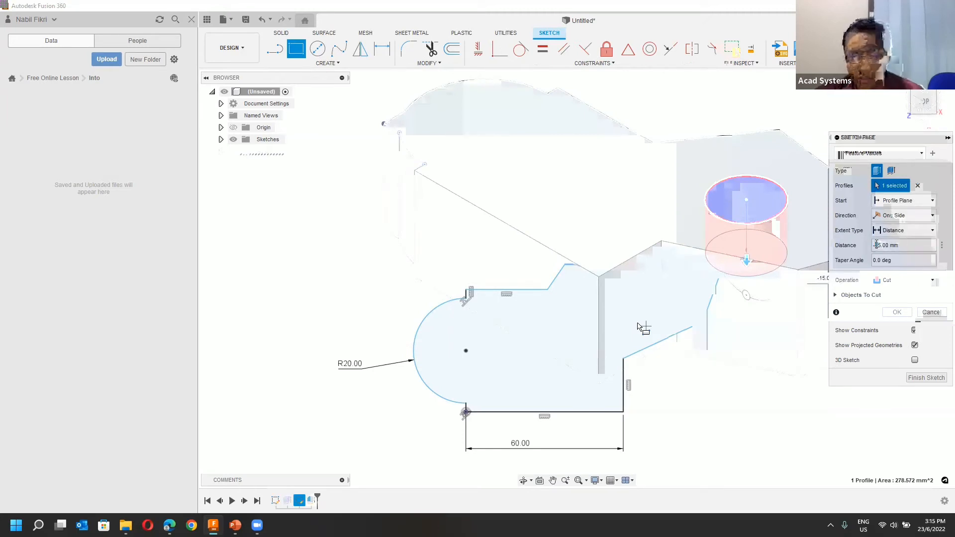
type("2")
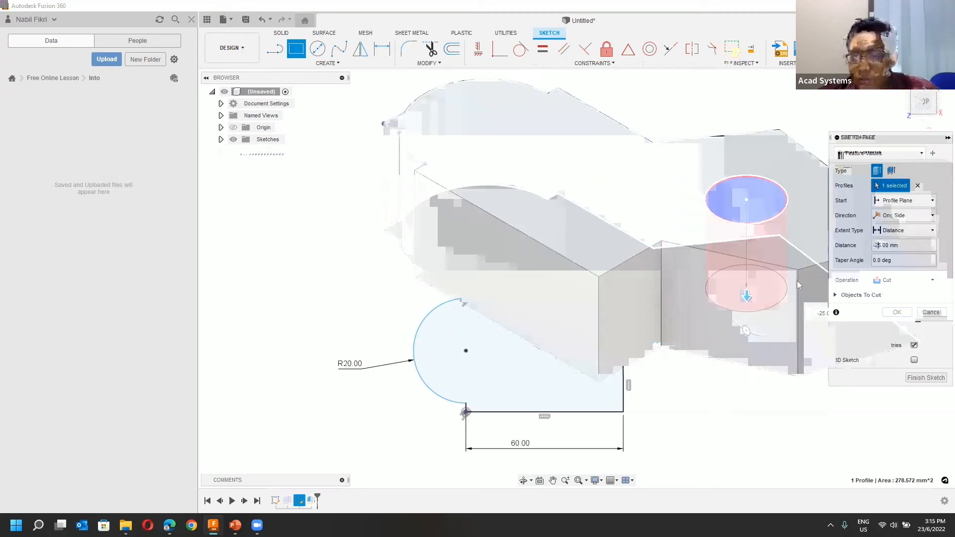
left_click(896, 312)
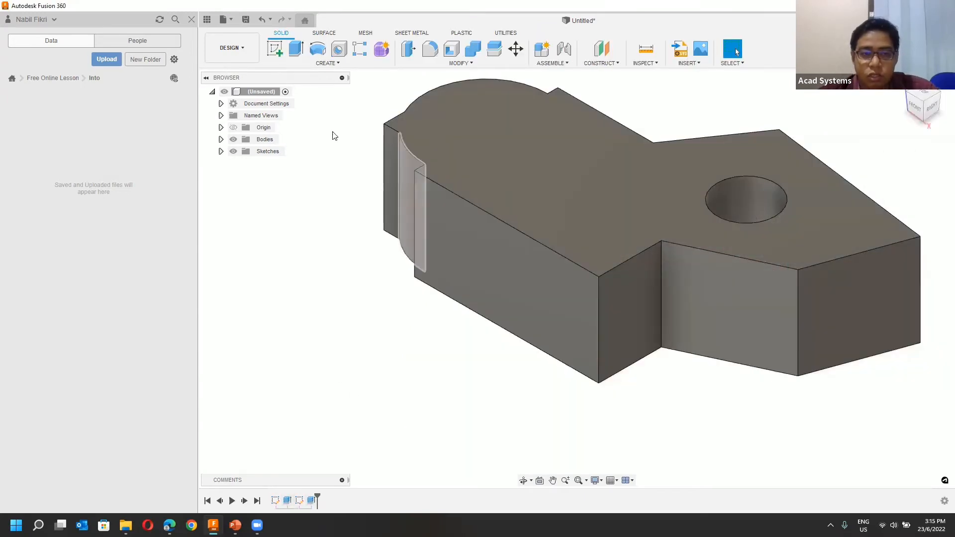
Step: Examine the root component's options for the setting that stops capturing design history, leaving it unchanged
right_click(265, 92)
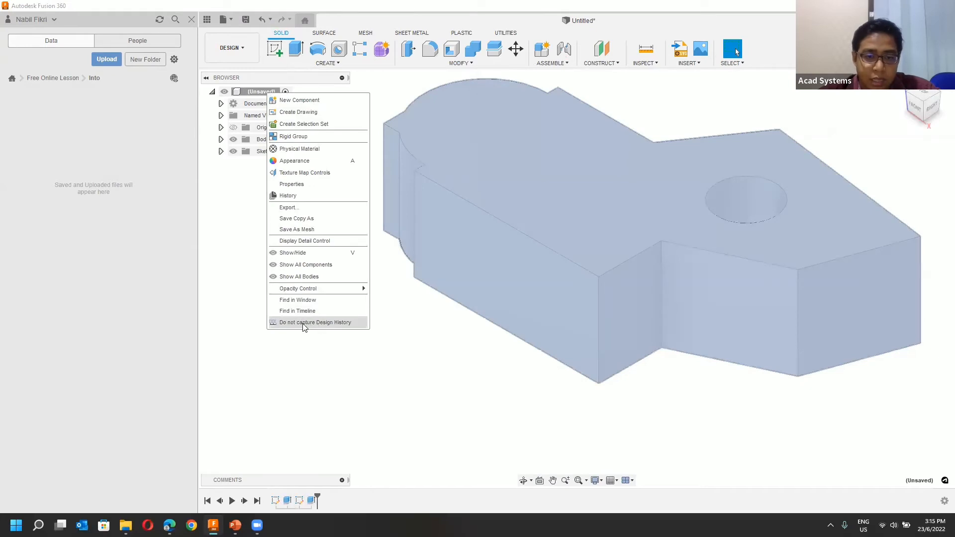
left_click(381, 373)
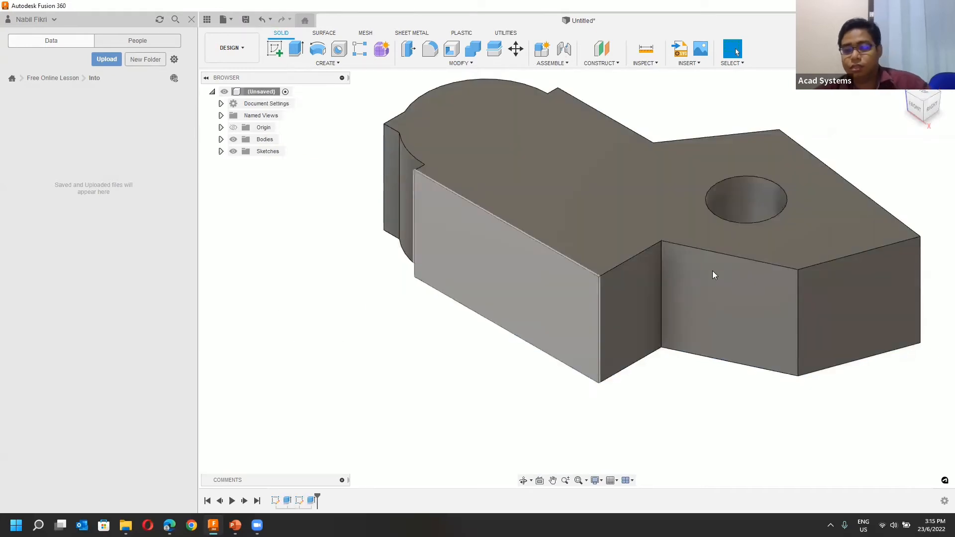
scroll(475, 221, "up", 2)
scroll(450, 219, "down", 4)
middle_click_drag(445, 218, 380, 250)
scroll(473, 244, "down", 2)
scroll(478, 263, "up", 4)
scroll(483, 280, "down", 4)
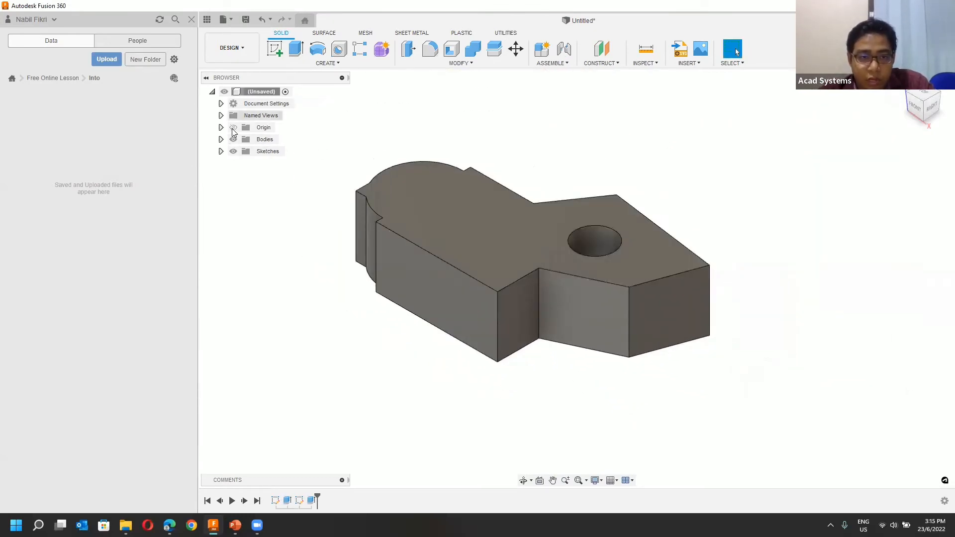
Step: Show Sketch1 and Sketch2 to view them against the body, and hide both again
left_click(222, 151)
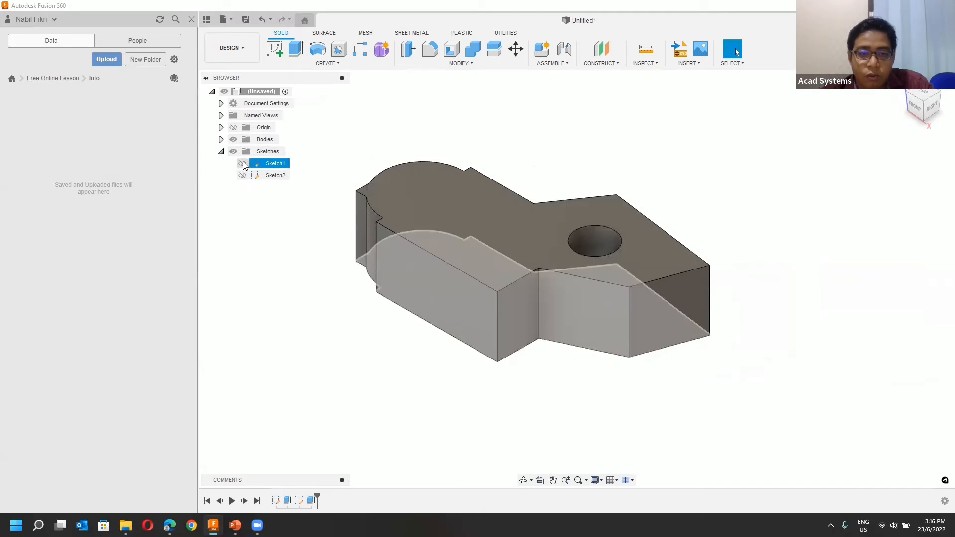
left_click(242, 163)
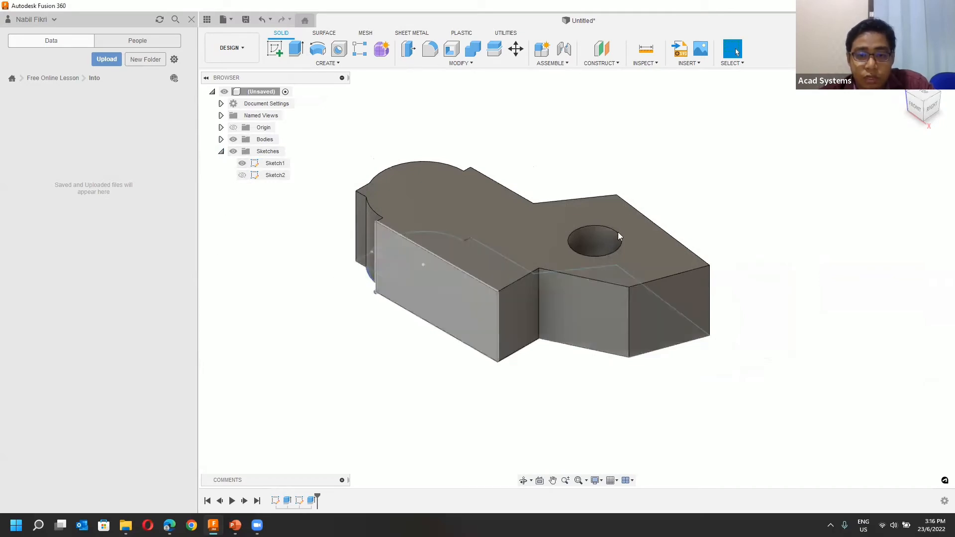
left_click(243, 176)
left_click(242, 175)
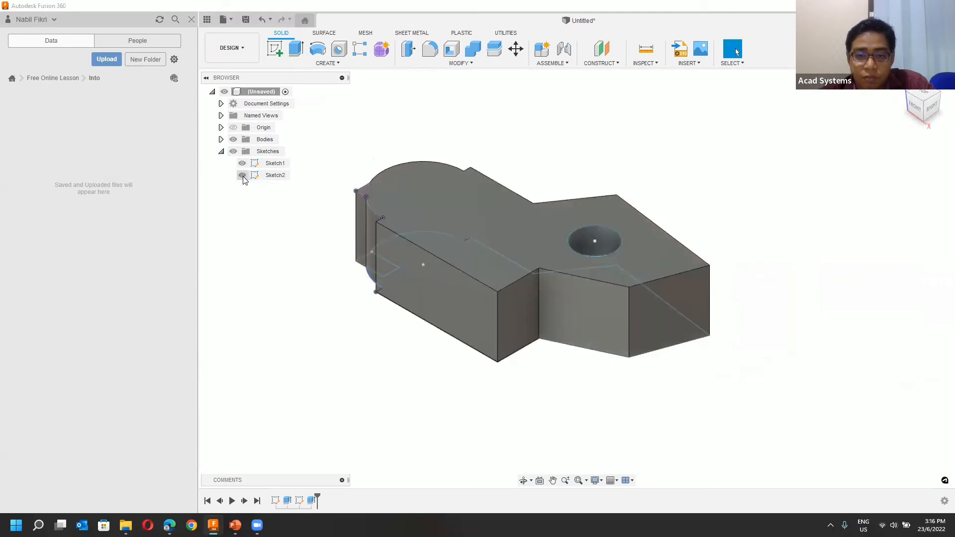
left_click(242, 164)
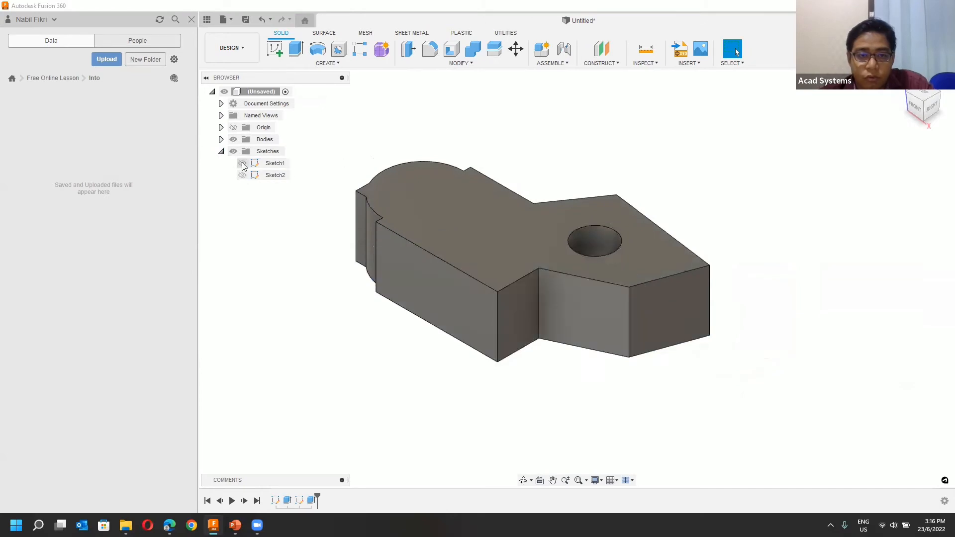
left_click(222, 151)
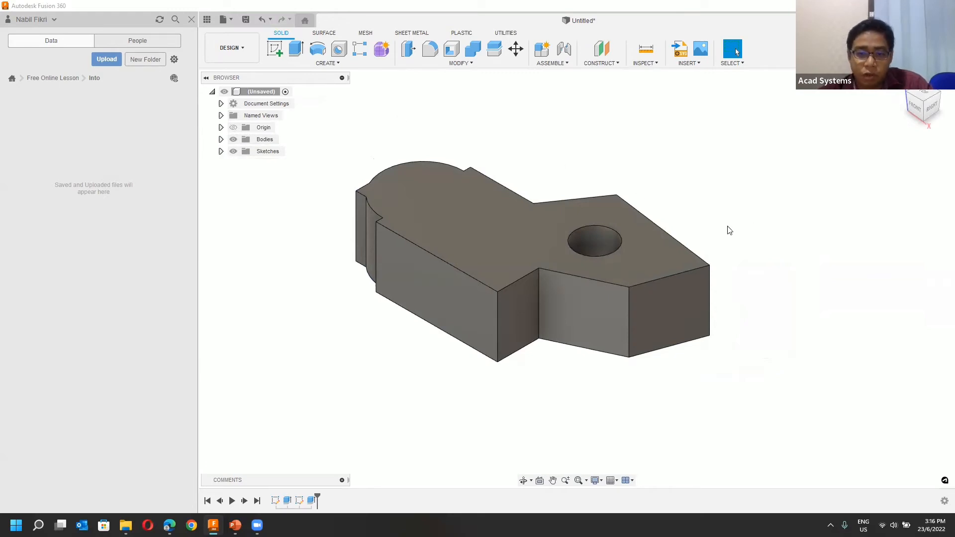
Step: Start a sketch on the part's top face and draw a two-point rectangle about 38 × 28 mm clear of the angled wing
scroll(394, 259, "down", 2)
scroll(420, 258, "up", 3)
scroll(463, 258, "down", 1)
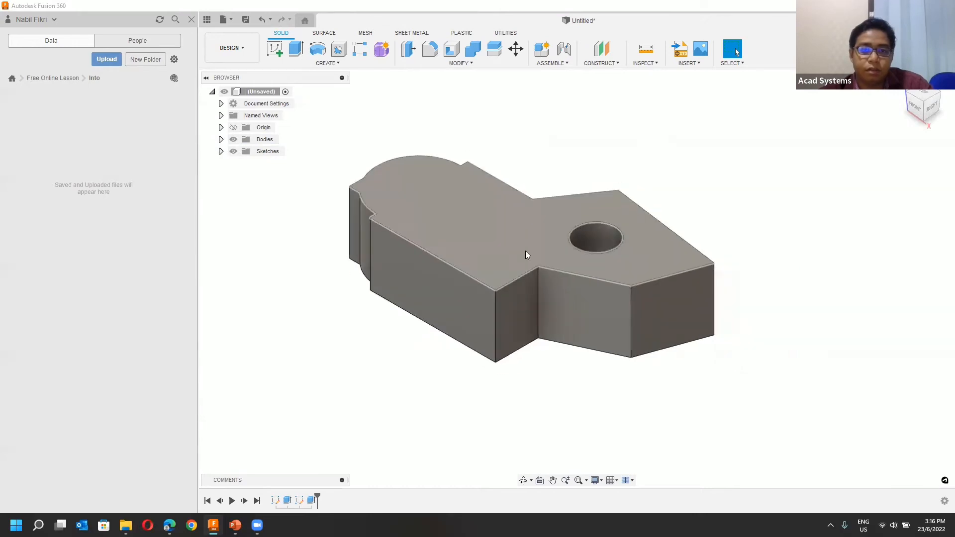
scroll(529, 248, "down", 3)
left_click(274, 47)
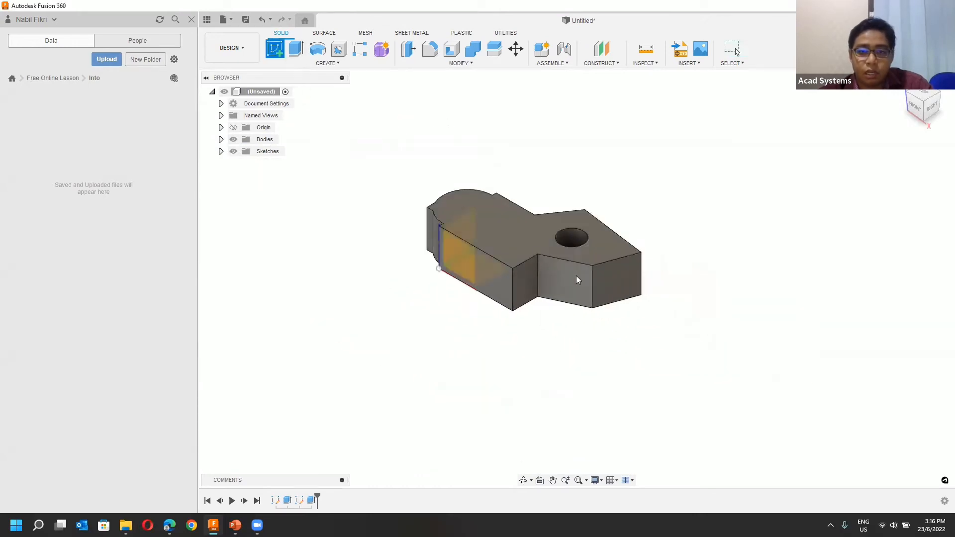
left_click(619, 252)
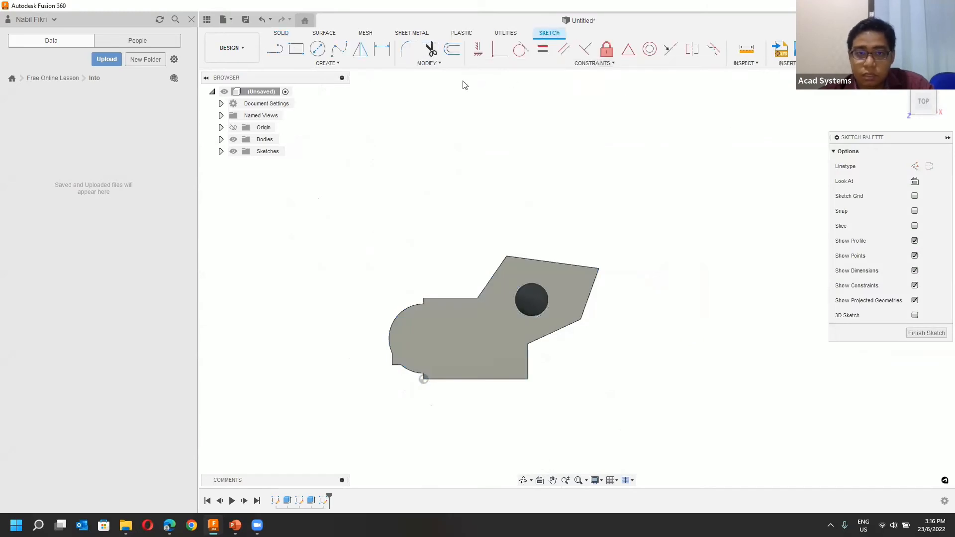
left_click(296, 48)
left_click(604, 150)
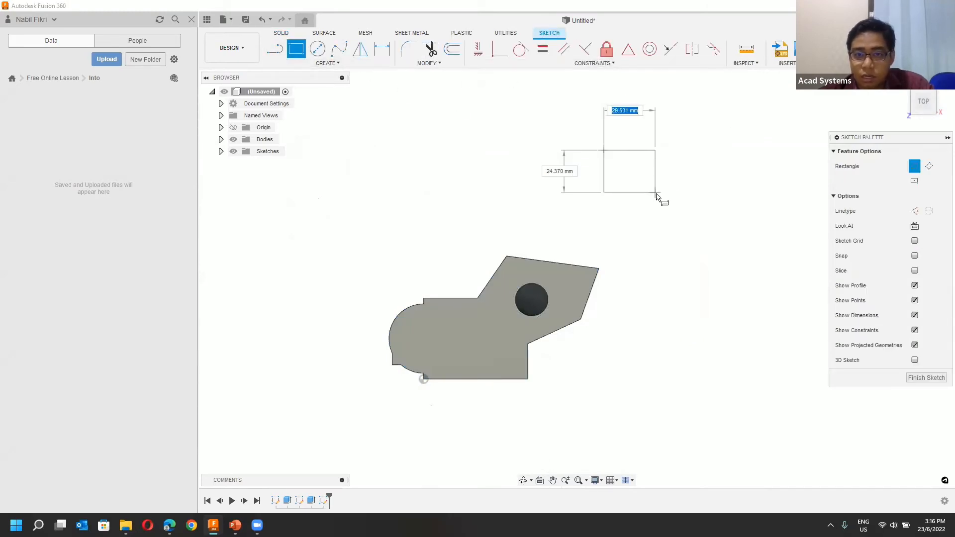
left_click(669, 198)
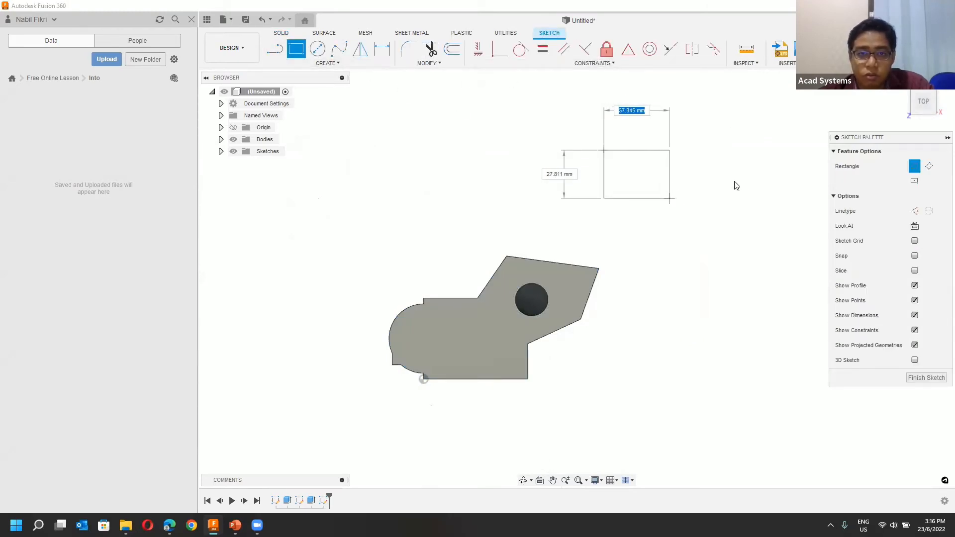
Step: Draw two smaller rectangles overlapping the large rectangle's left and right sides, and finish the sketch
scroll(567, 161, "up", 5)
left_click(552, 149)
left_click(601, 192)
left_click(704, 149)
left_click(766, 203)
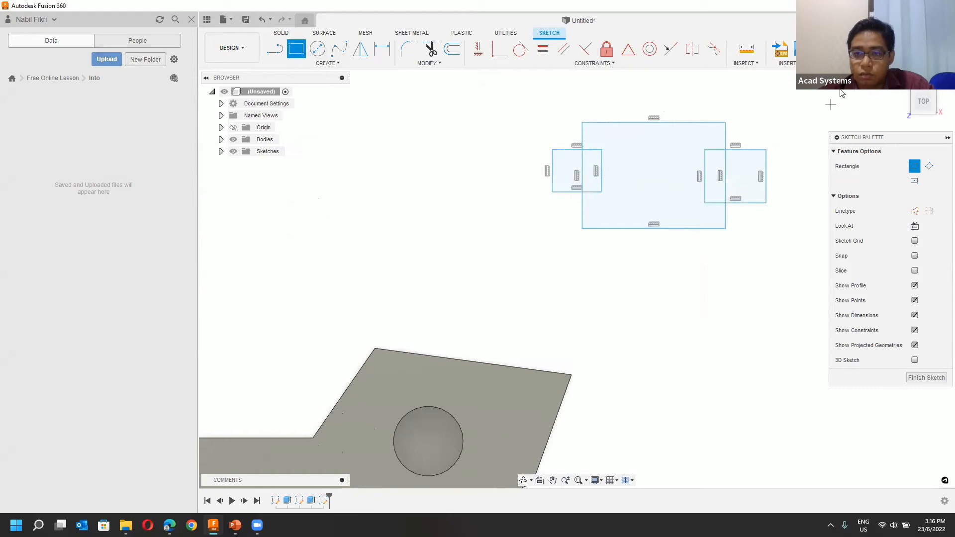
left_click(874, 48)
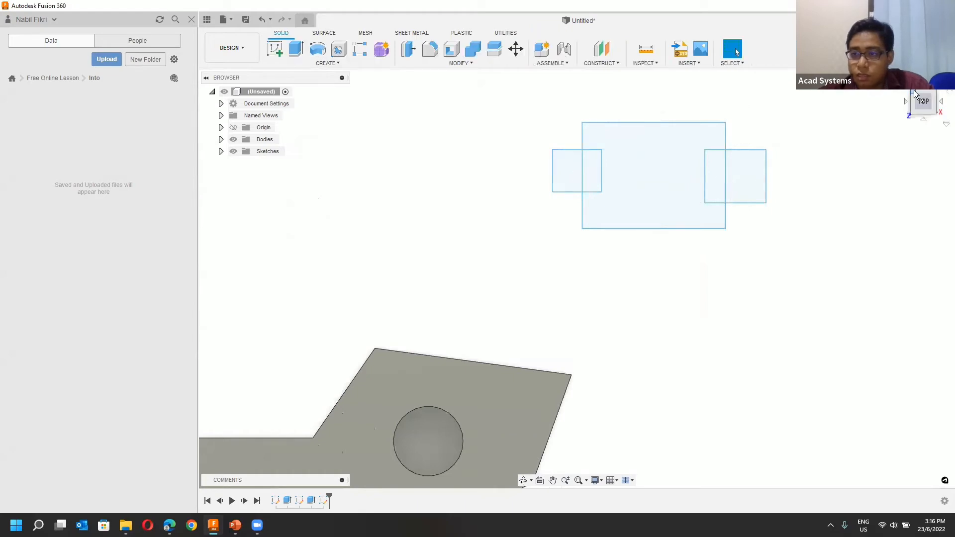
left_click_drag(911, 90, 912, 91)
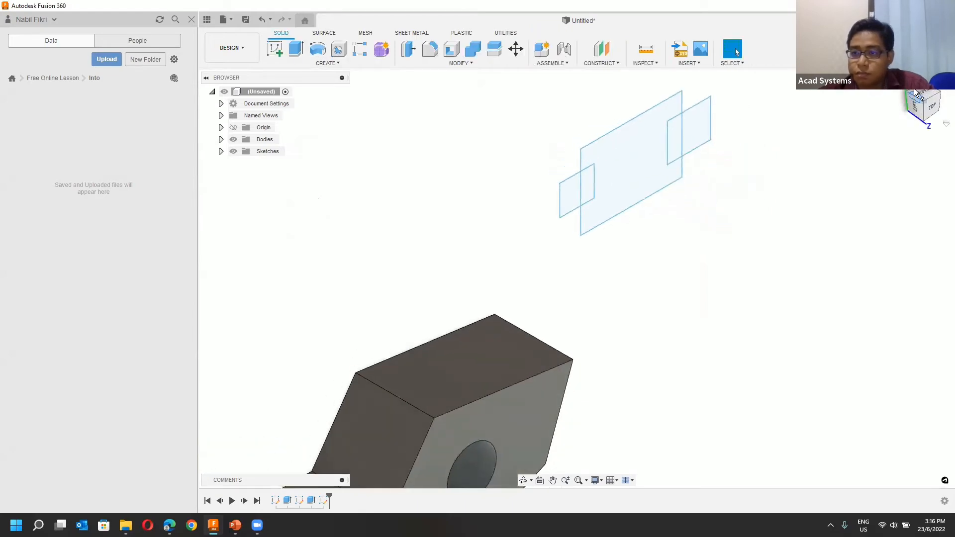
left_click(914, 90)
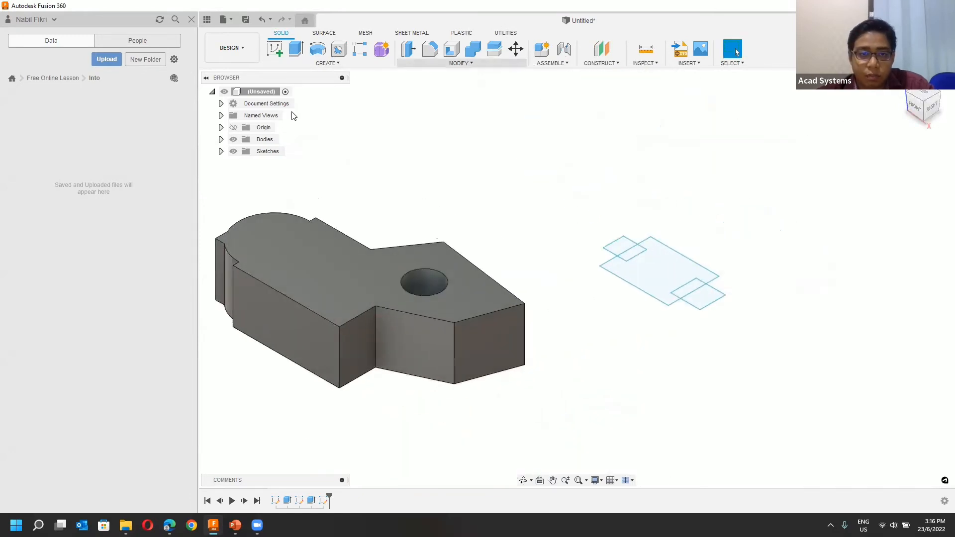
Step: Extrude all five regions of the overlapping rectangles 20 mm as a new component
left_click(296, 52)
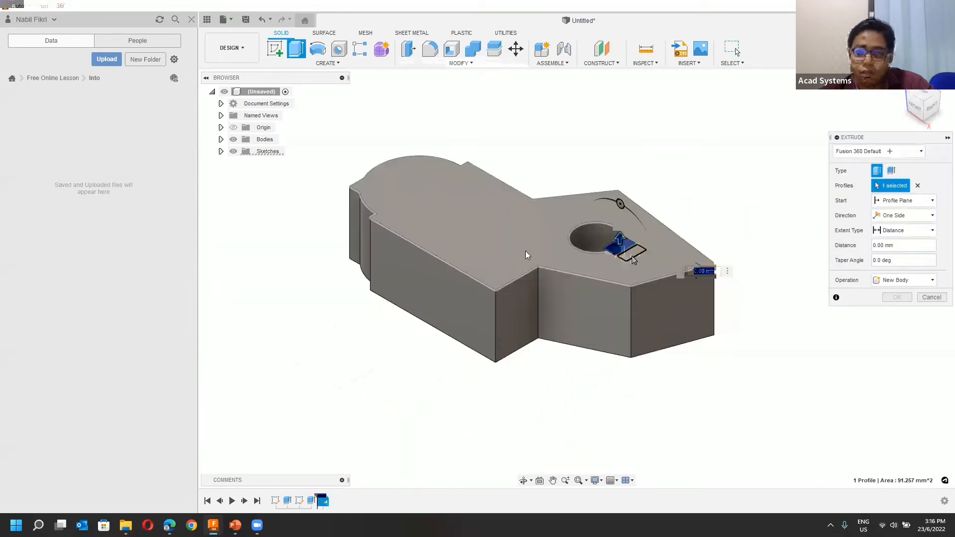
left_click(651, 267)
left_click(686, 291)
left_click(701, 296)
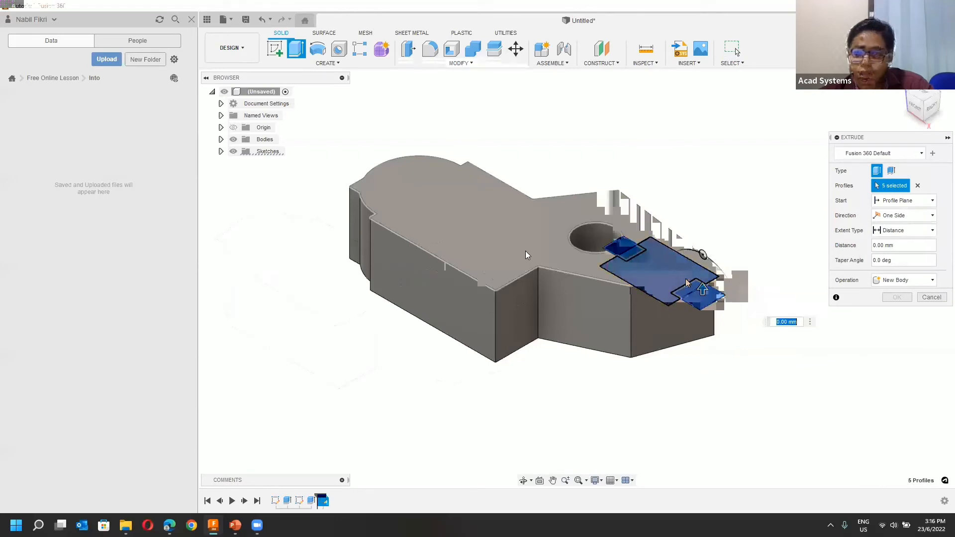
type("20")
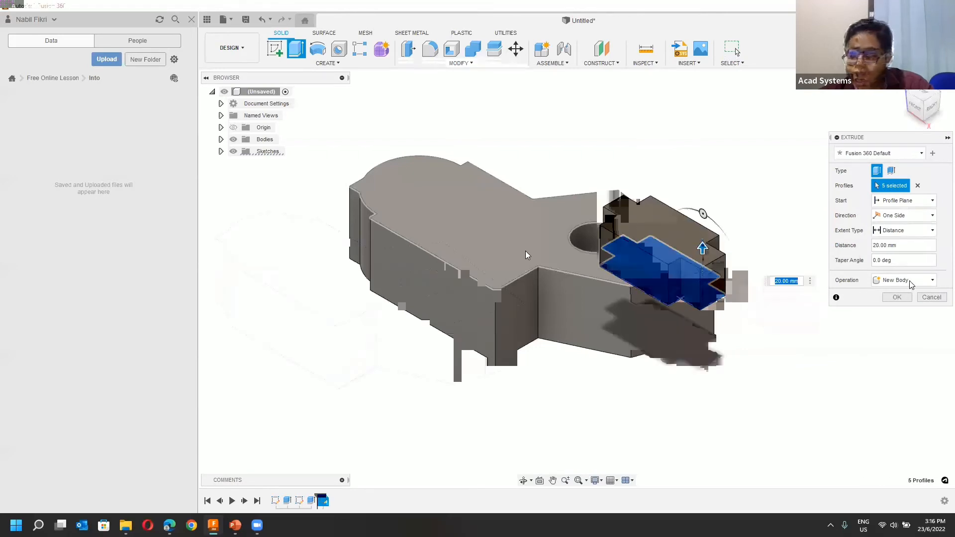
left_click(913, 281)
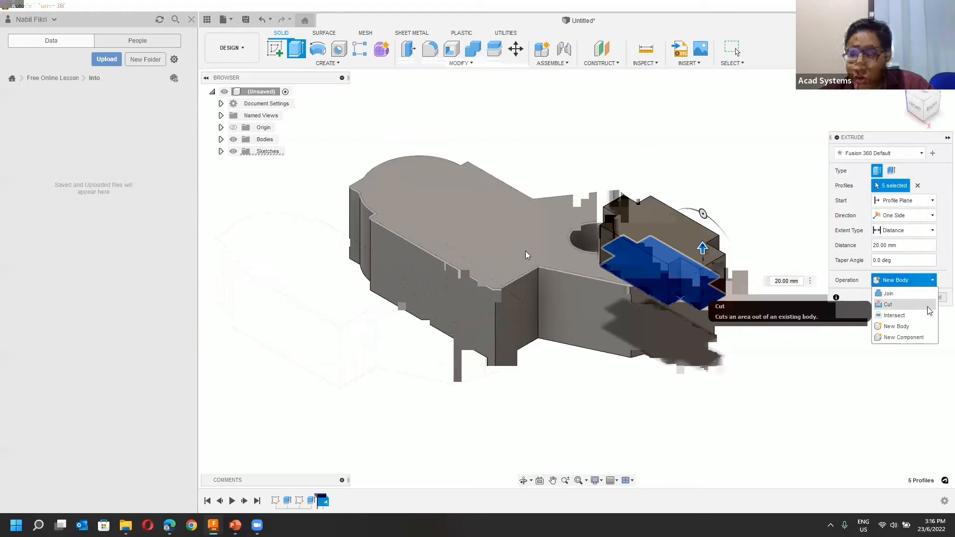
left_click(901, 338)
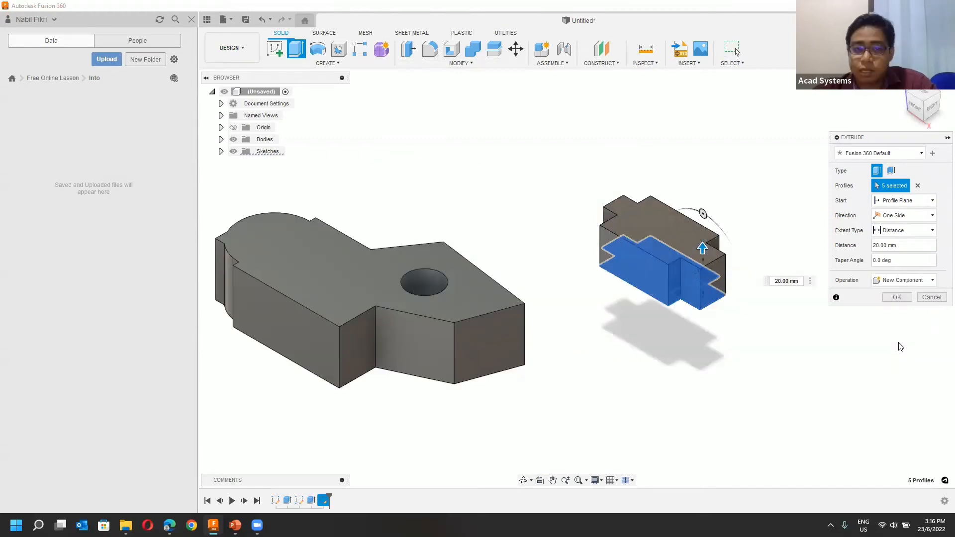
left_click(896, 297)
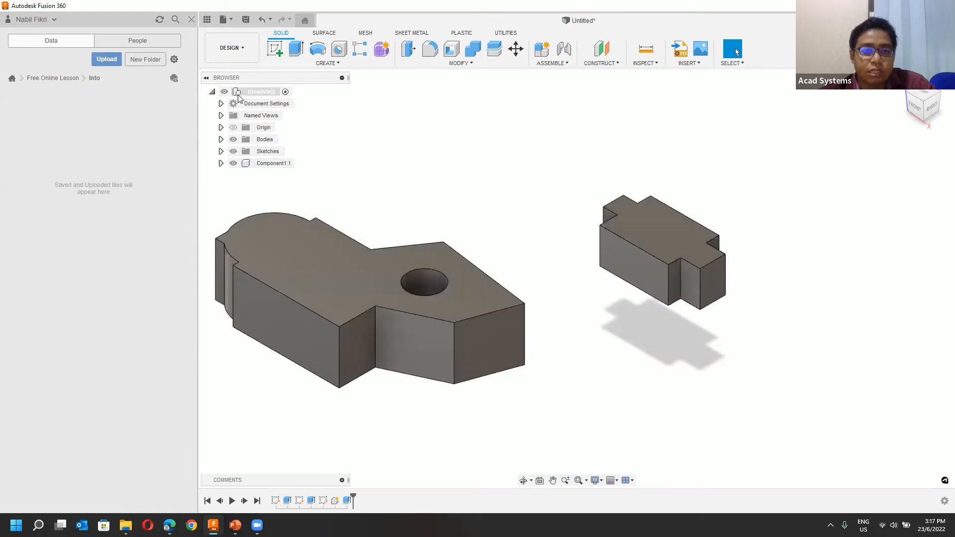
Step: Undo the new component's extrusion and redo it
left_click(262, 19)
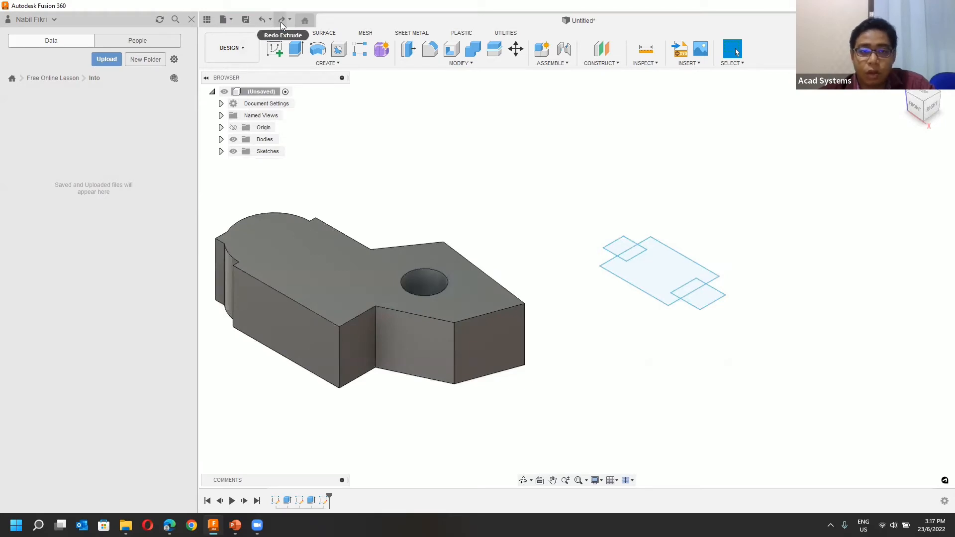
left_click(281, 22)
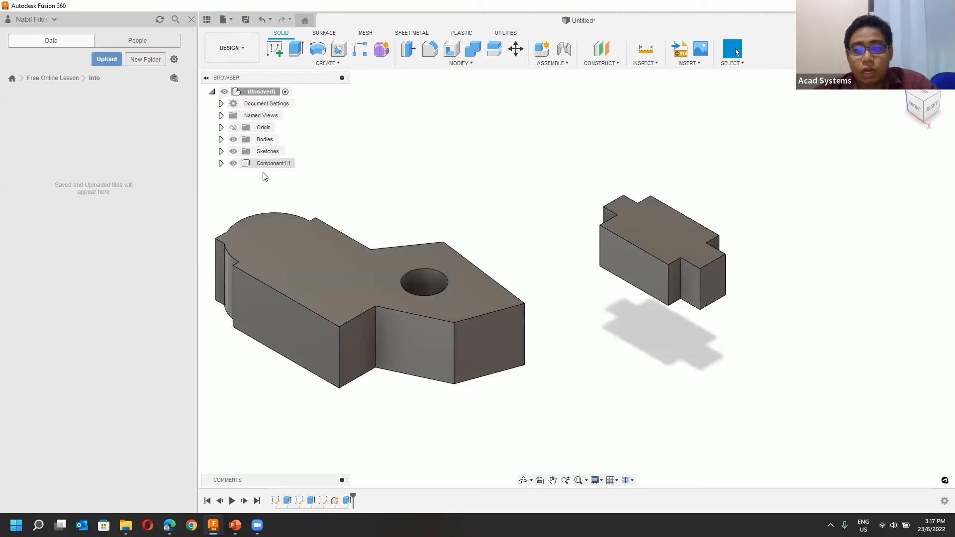
Step: Move the new component's body freely by about -32.4 mm in X and 9.9 mm in Y
middle_click_drag(591, 265, 648, 252)
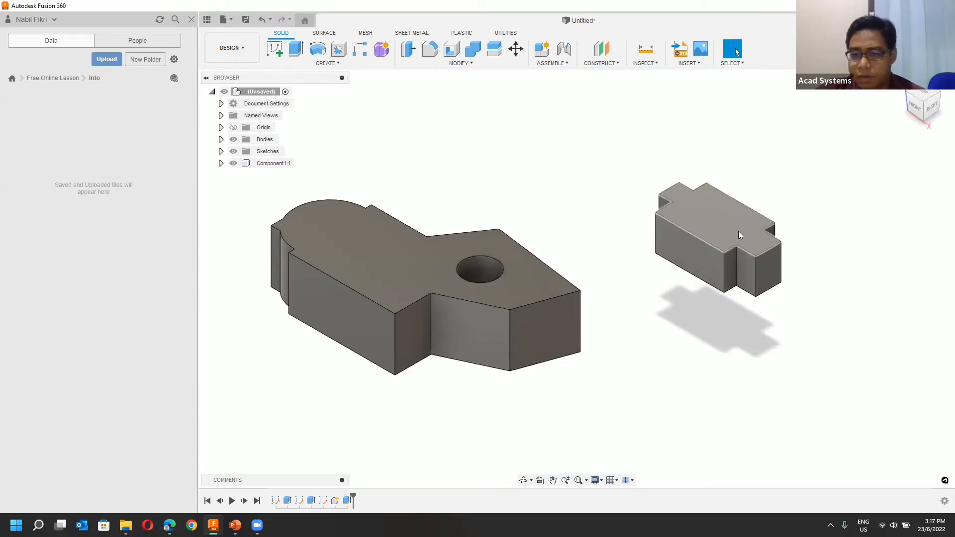
left_click(515, 49)
left_click(701, 214)
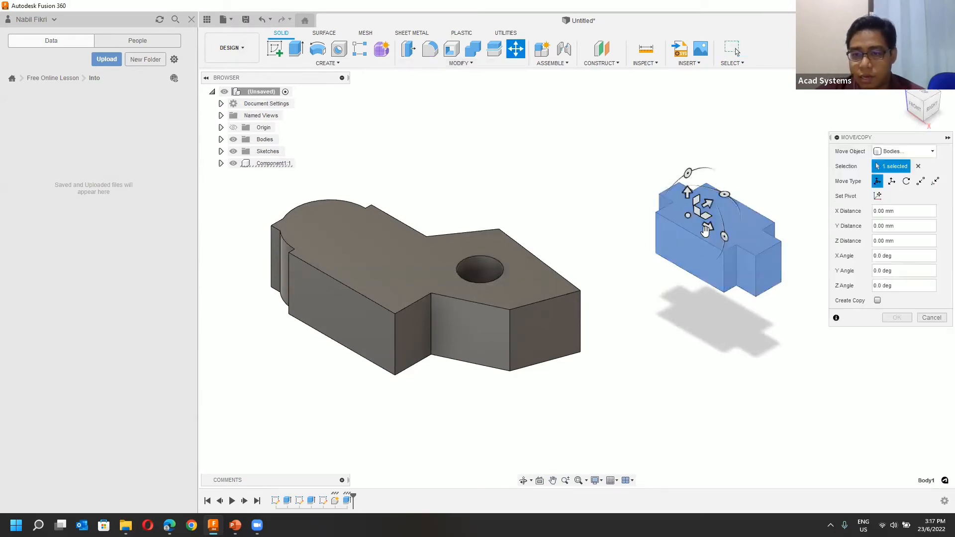
left_click_drag(706, 215, 666, 172)
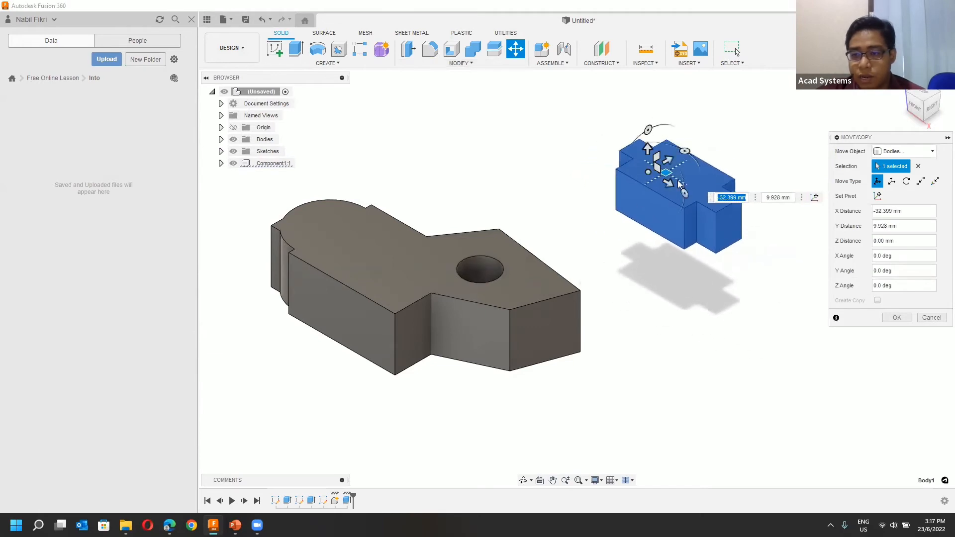
left_click(895, 317)
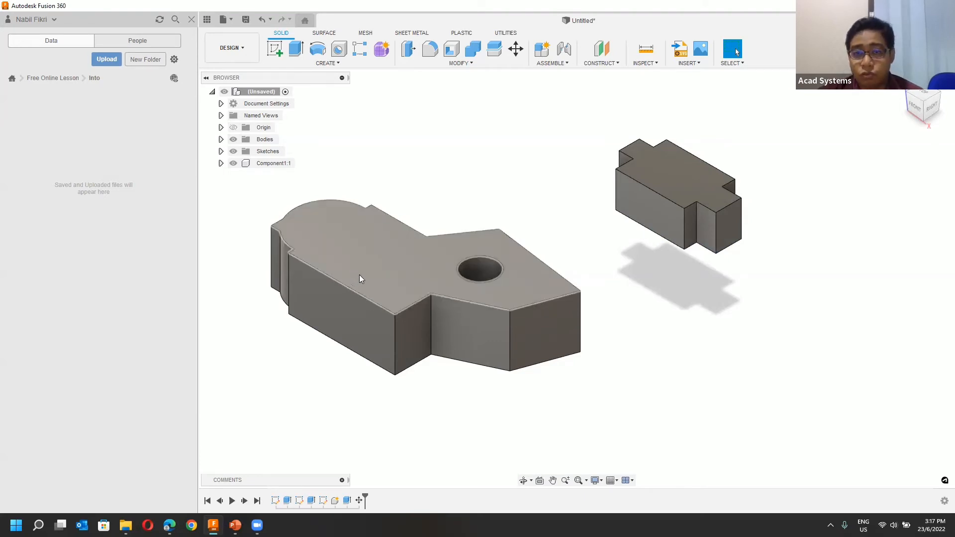
Step: Joint the new component's long side face to the end face of the hole-side section of the main body, with Rigid motion
left_click(561, 66)
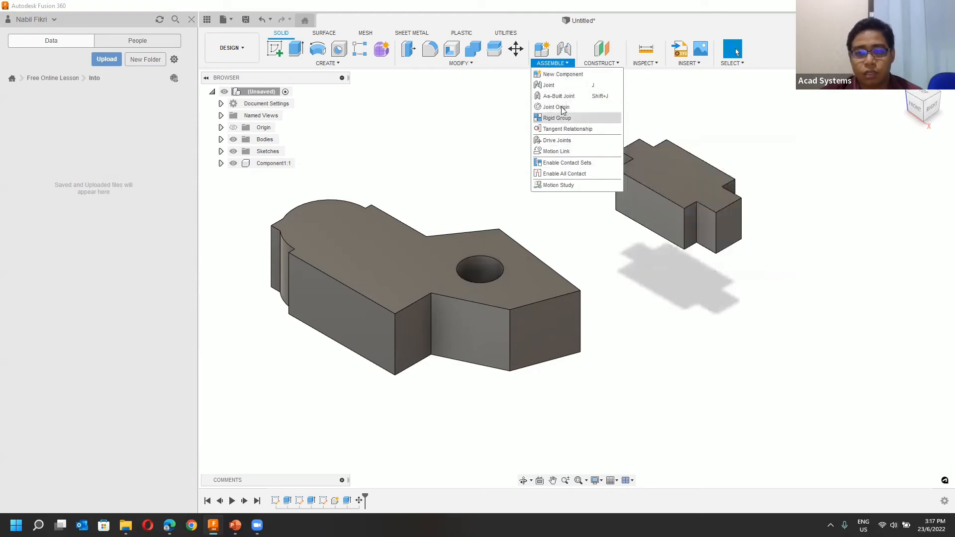
left_click(551, 86)
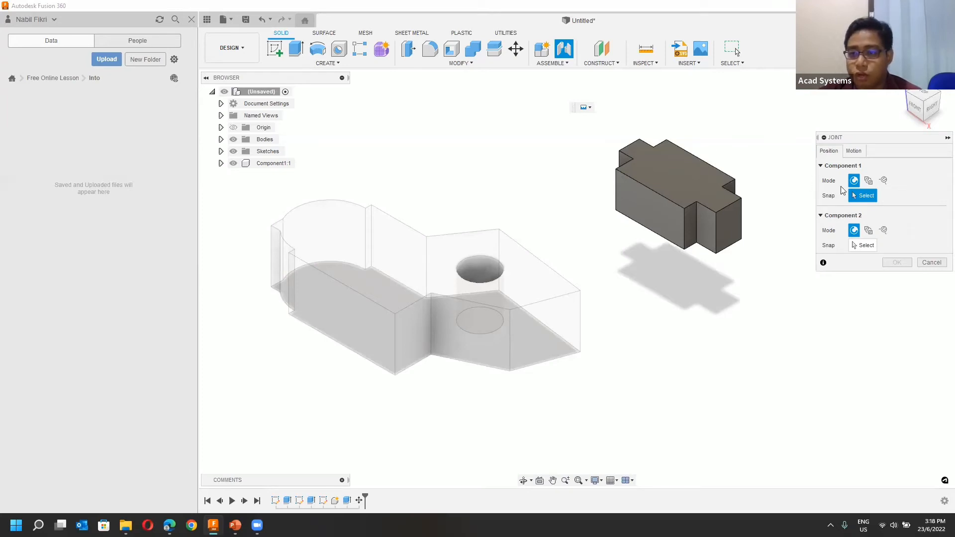
left_click(647, 210)
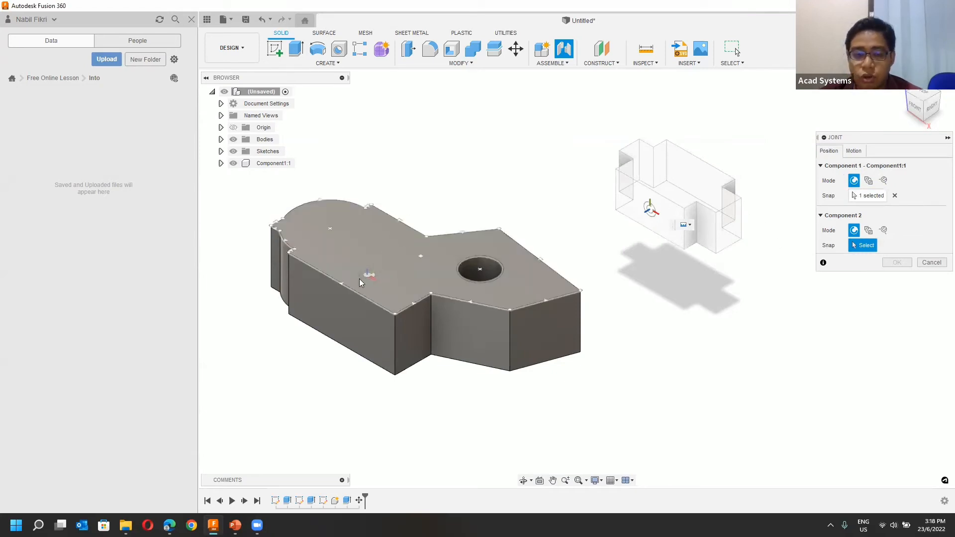
left_click(547, 342)
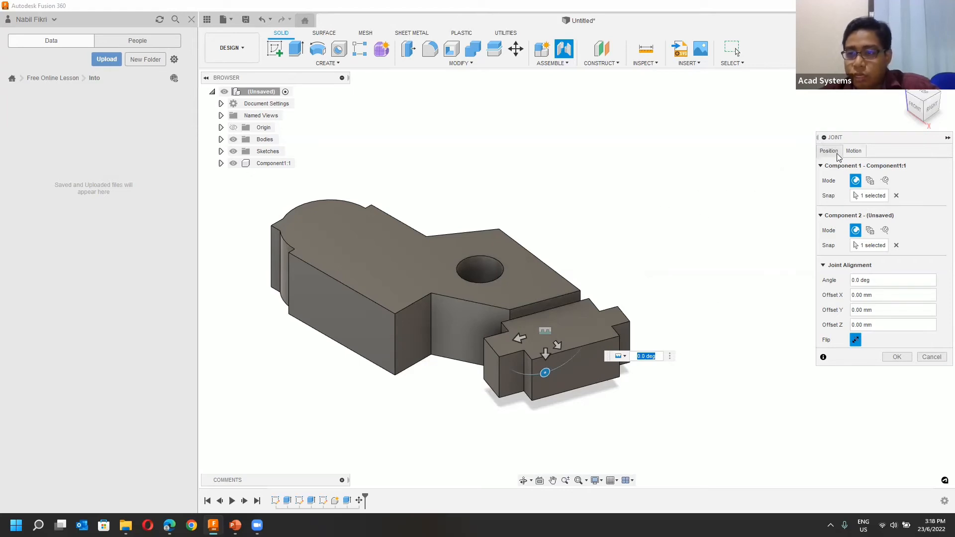
left_click(853, 152)
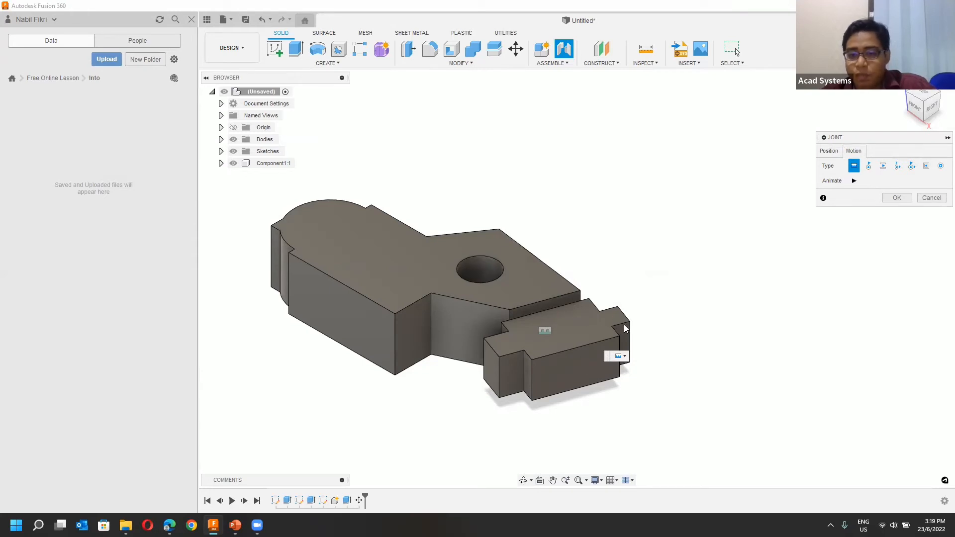
left_click(868, 166)
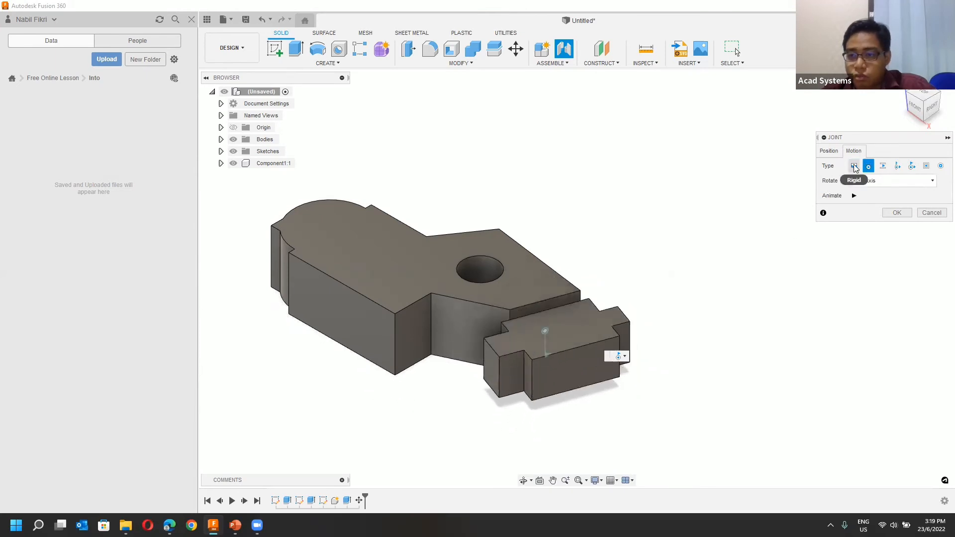
left_click(898, 211)
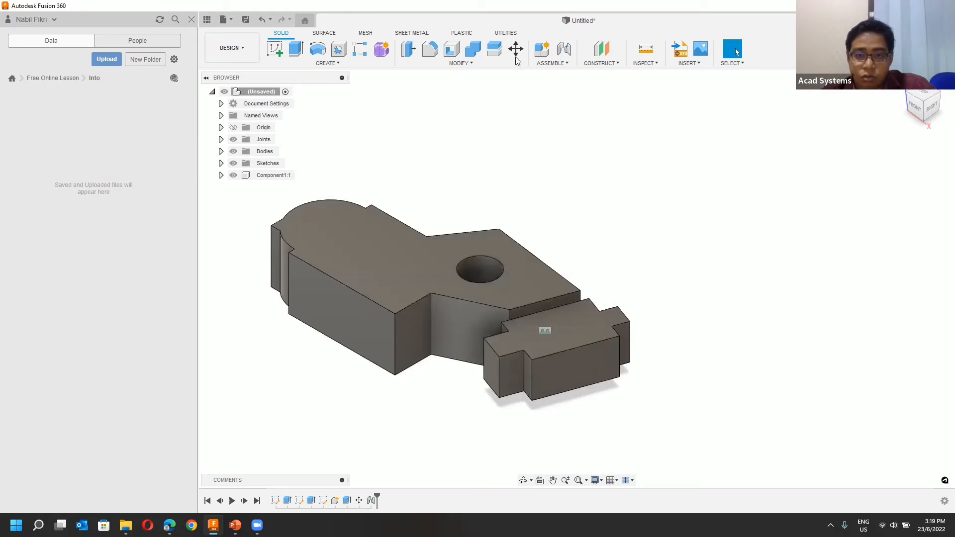
Step: Try to move the jointed component's body freely by about -43.6 mm in X and -8.7 mm in Y
key("m")
left_click(564, 322)
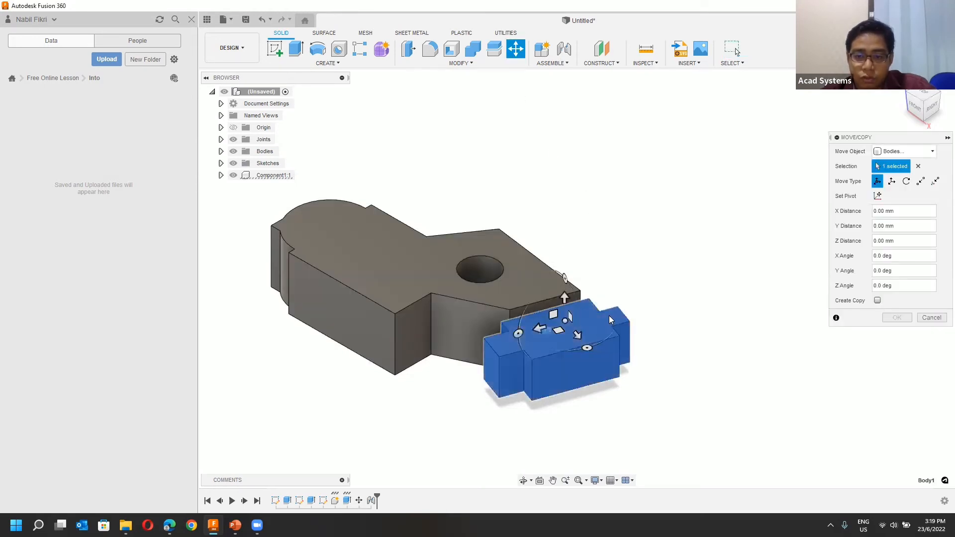
left_click_drag(558, 330, 648, 292)
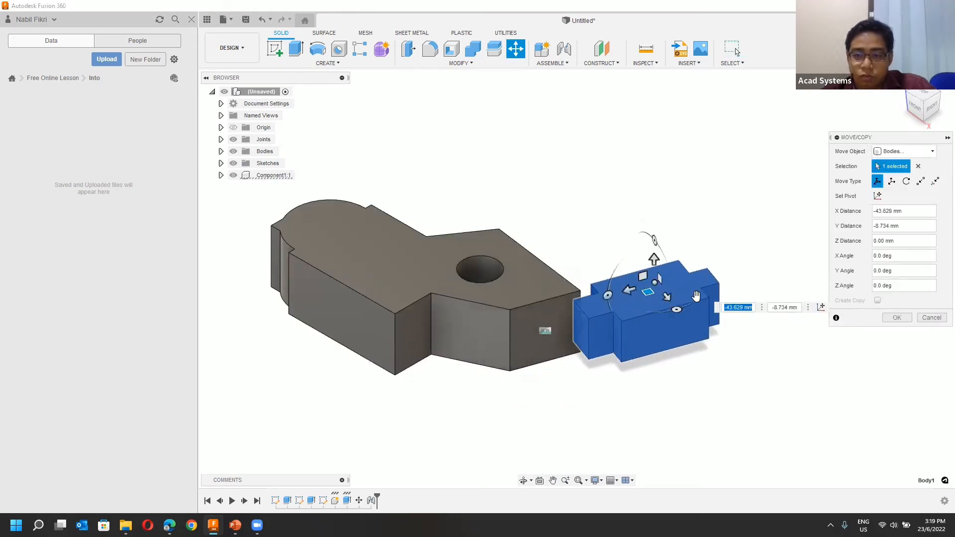
left_click(927, 318)
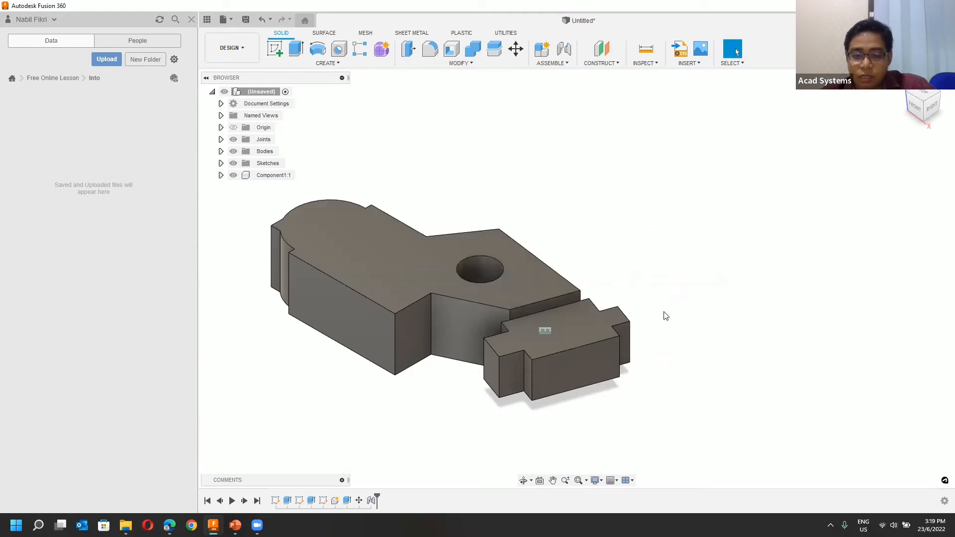
Step: Open the rigid joint for editing from the history and preview the Revolute motion type
right_click(371, 500)
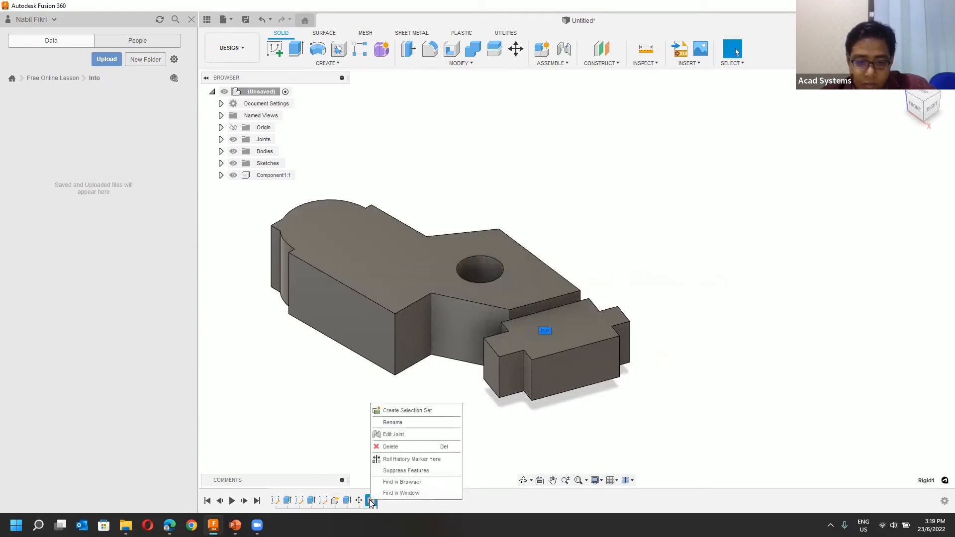
left_click(414, 433)
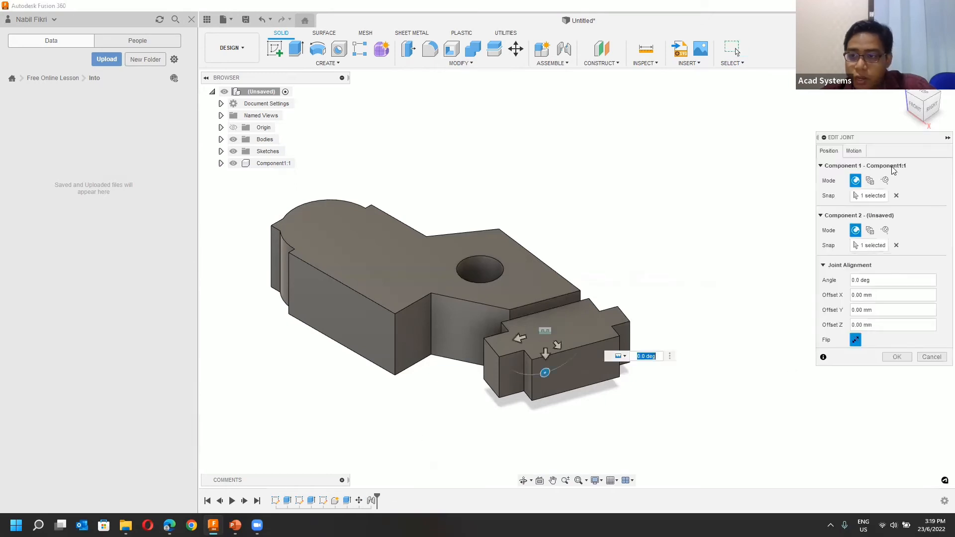
left_click(864, 151)
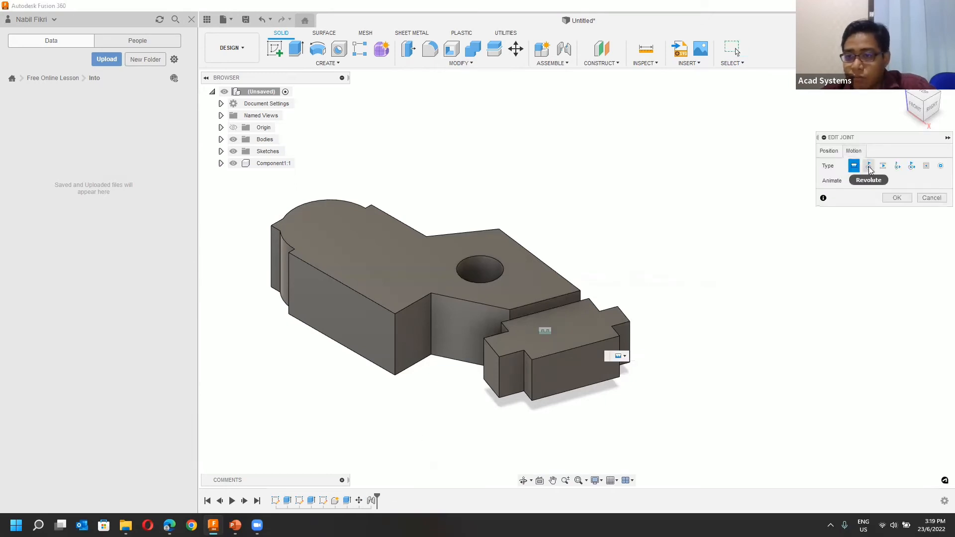
left_click(853, 195)
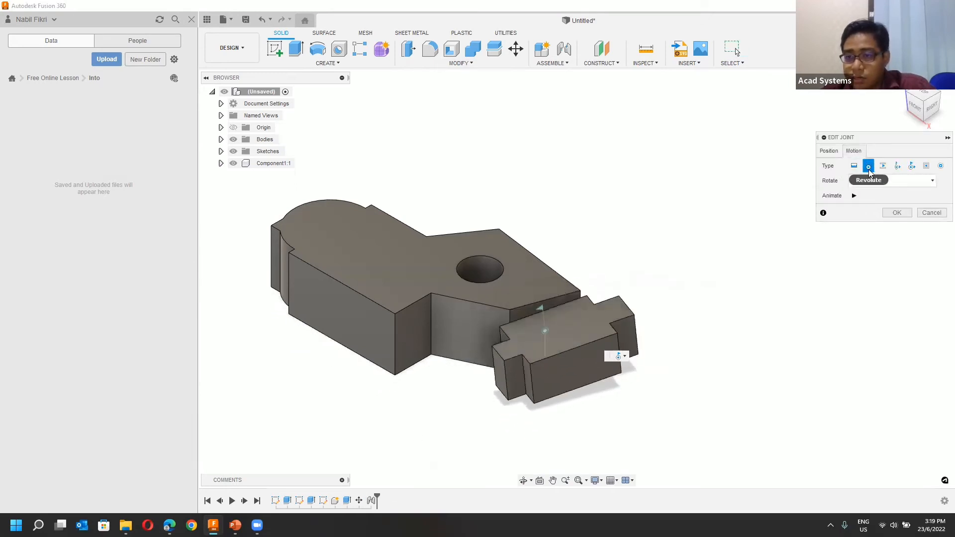
Step: Preview the joint's Slider motion type along the Z, Y and X axes
left_click(882, 167)
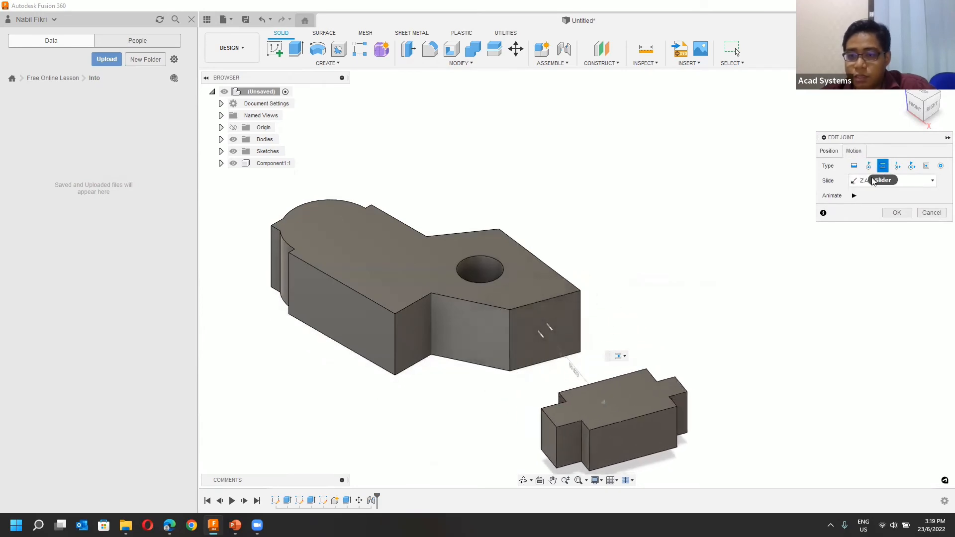
left_click(888, 180)
left_click(869, 207)
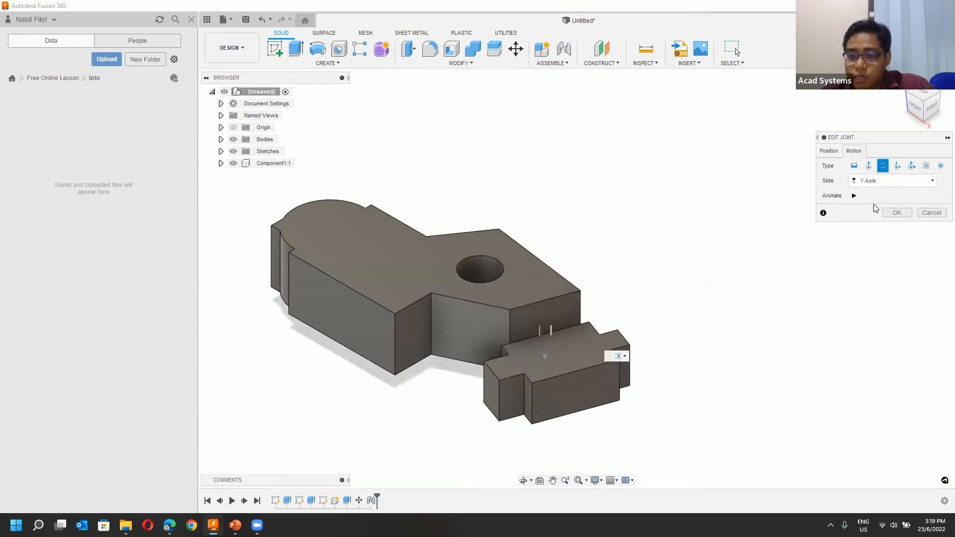
left_click(884, 180)
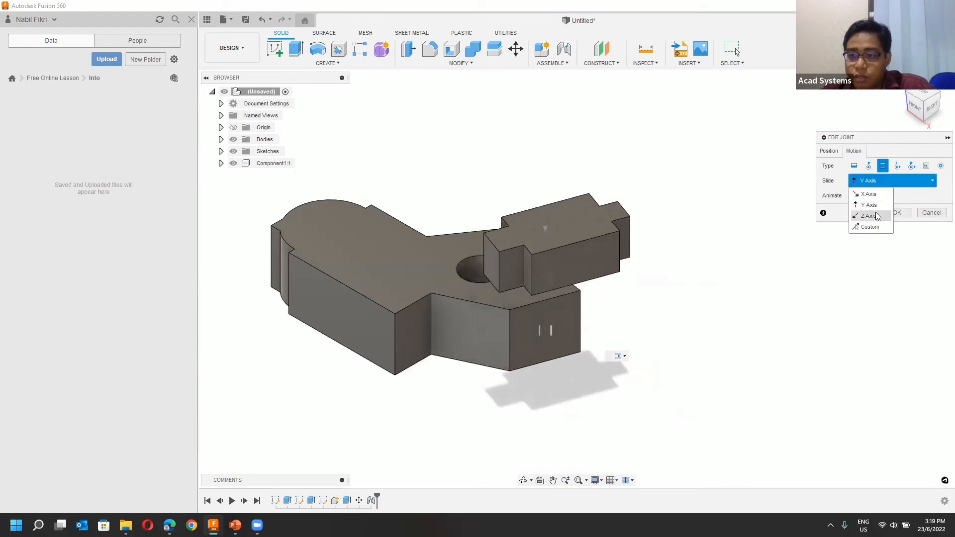
left_click(876, 216)
left_click(884, 180)
left_click(877, 198)
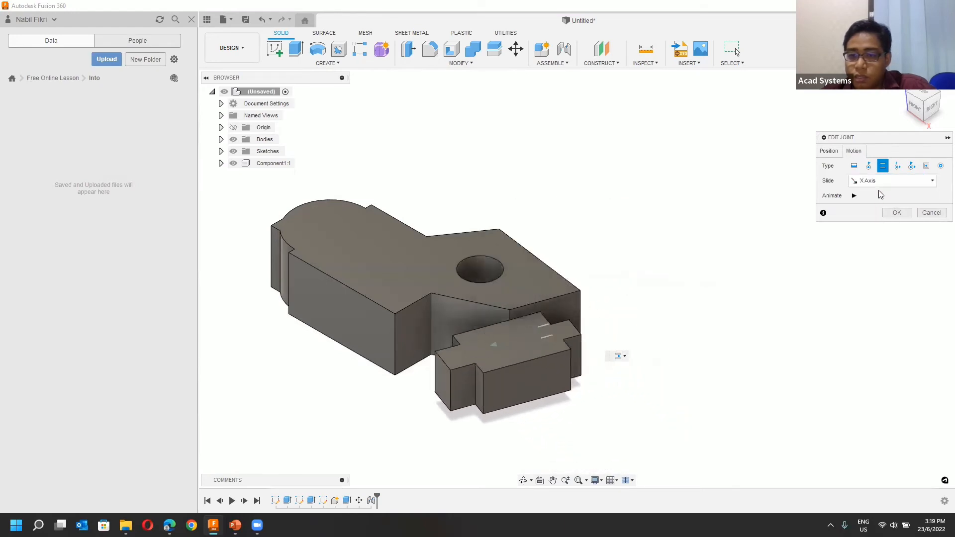
Step: Set the joint's motion type to Revolute and swing the component around the joint
left_click(868, 166)
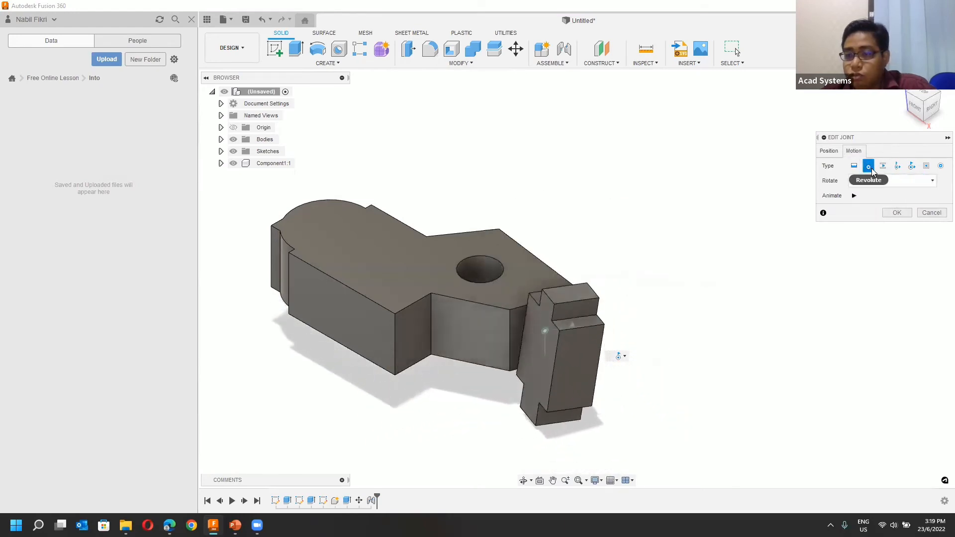
left_click(895, 213)
left_click_drag(575, 346, 468, 313)
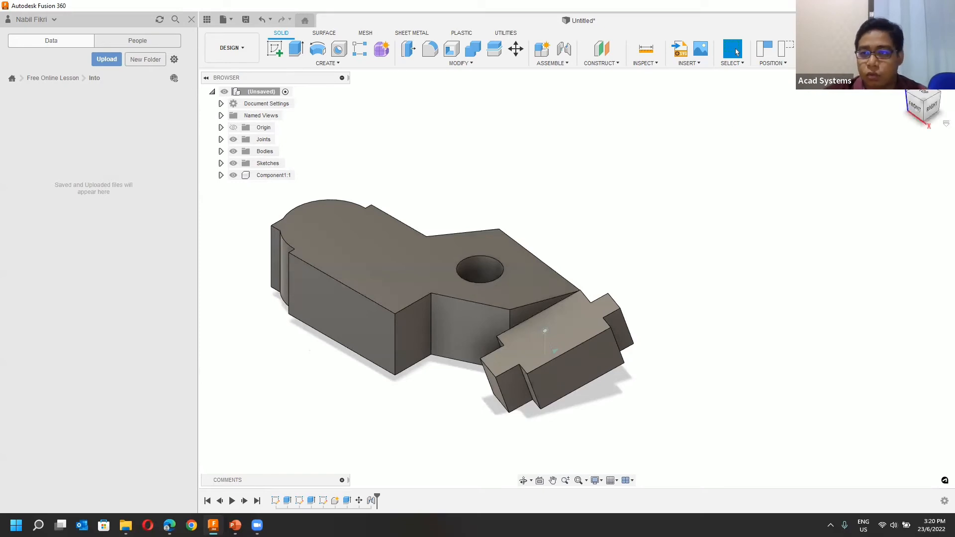
Step: Create a new design and sketch a two-point rectangle around the origin on the horizontal plane
left_click(859, 20)
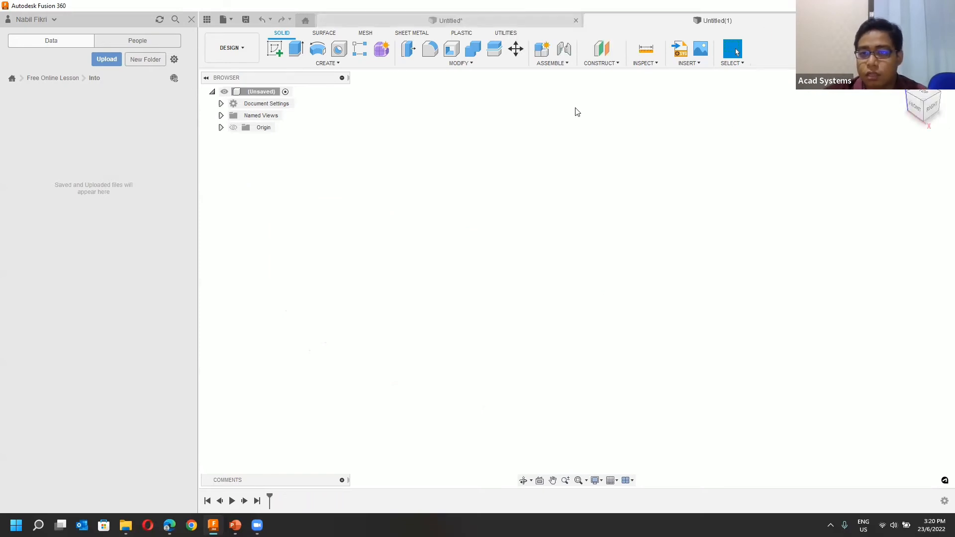
left_click(275, 51)
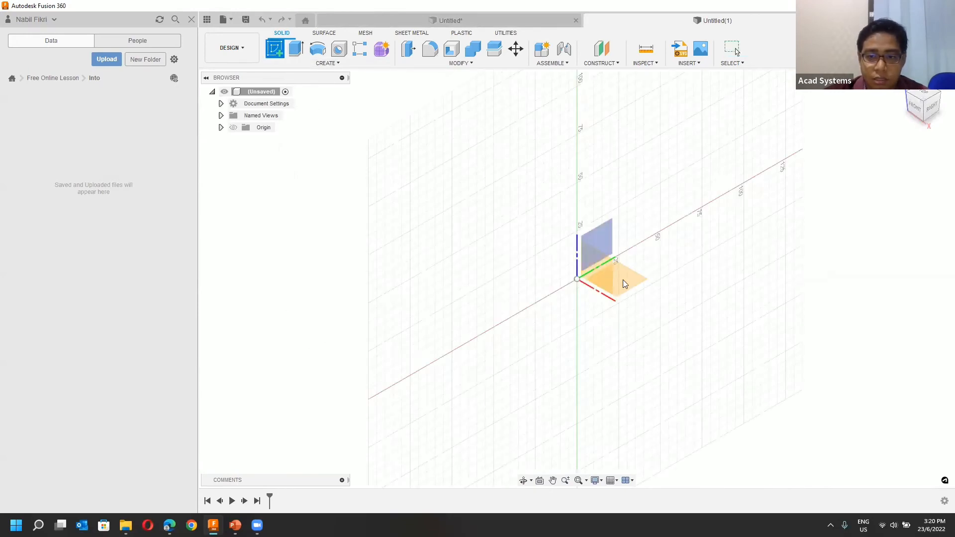
left_click(299, 52)
left_click(446, 240)
left_click(642, 368)
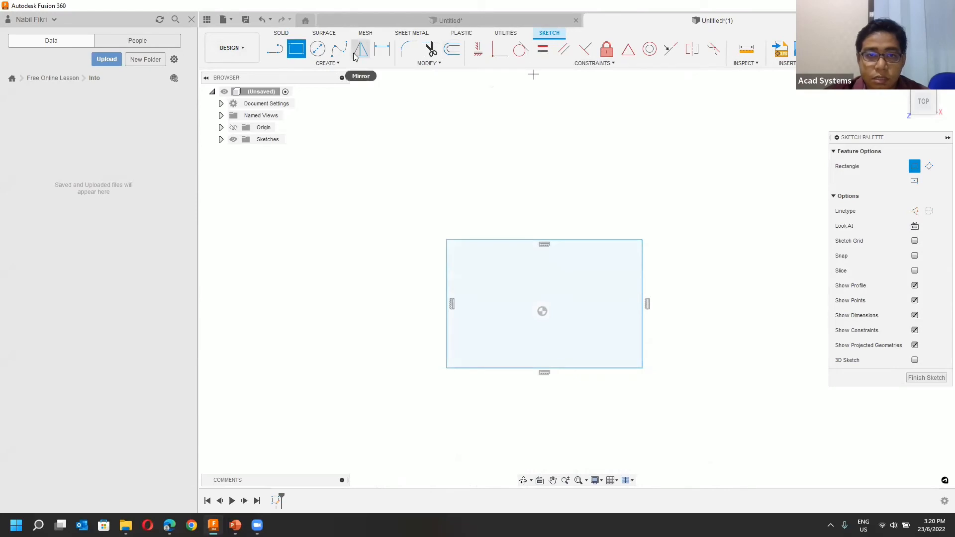
Step: Draw two similar circles centred on the midpoints of the rectangle's upper and lower edges
left_click(317, 49)
left_click(544, 239)
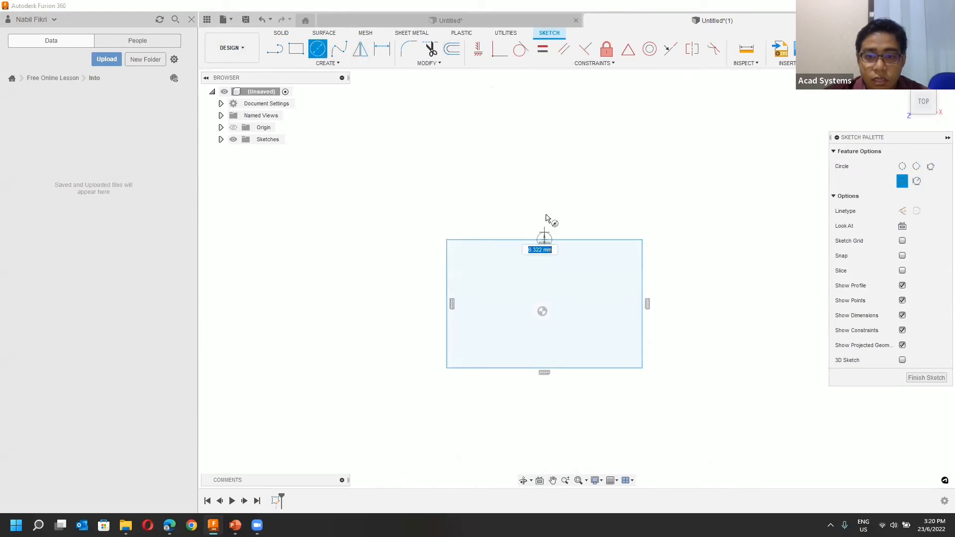
left_click(545, 202)
left_click(543, 368)
left_click(545, 332)
Step: Trim the outer circle halves and the edge segments between them to leave two semicircular notches, and finish the sketch
left_click(430, 49)
left_click(533, 201)
left_click(532, 239)
left_click(544, 404)
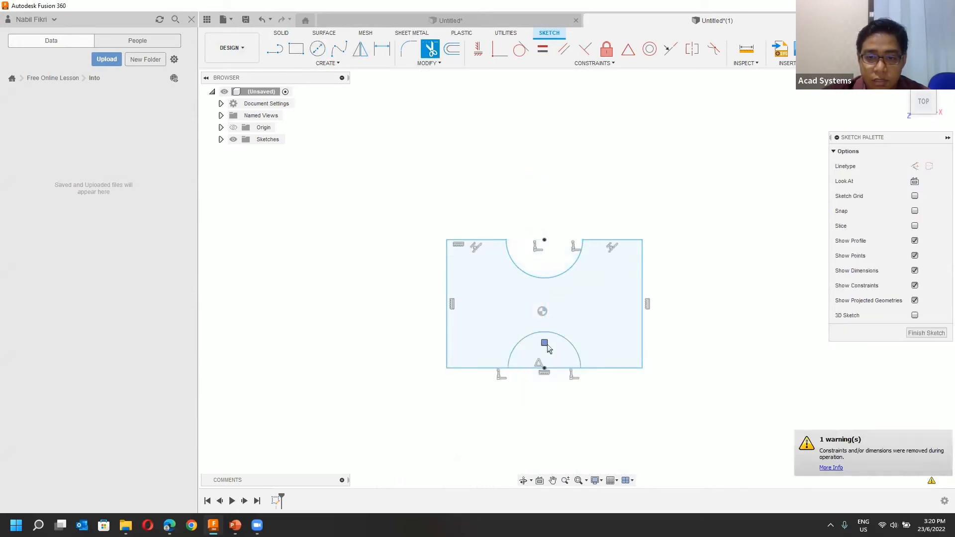
left_click(560, 368)
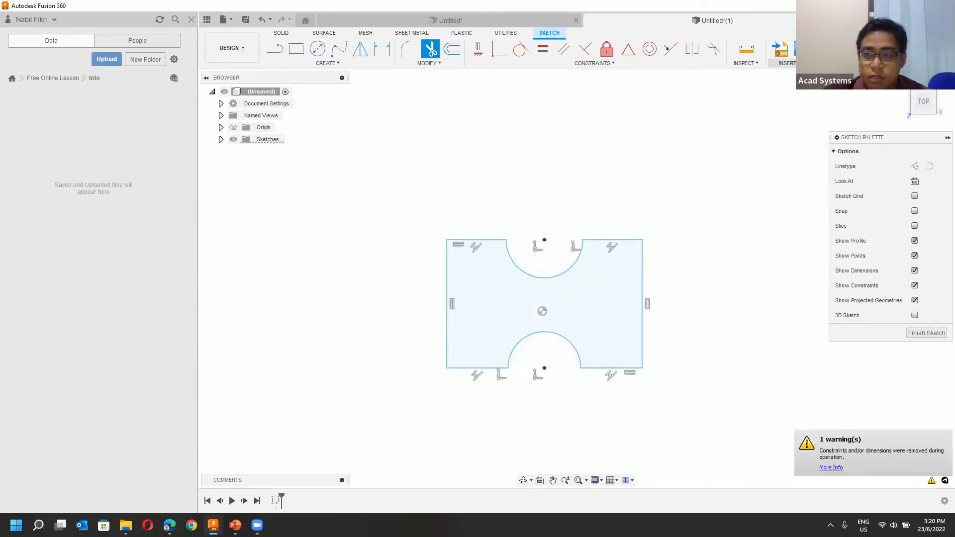
left_click(877, 49)
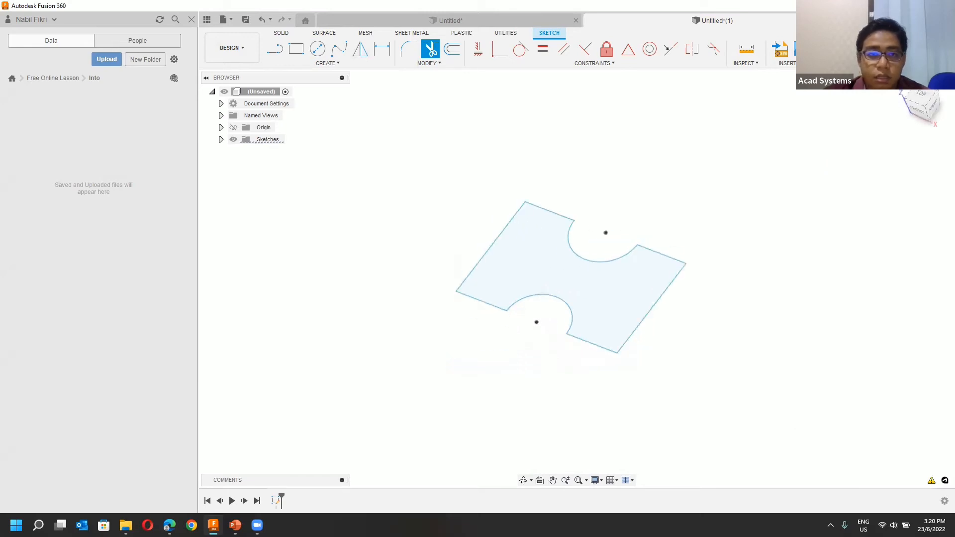
Step: Extrude the notched profile 25 mm with a -5° taper angle as a new body
key("e")
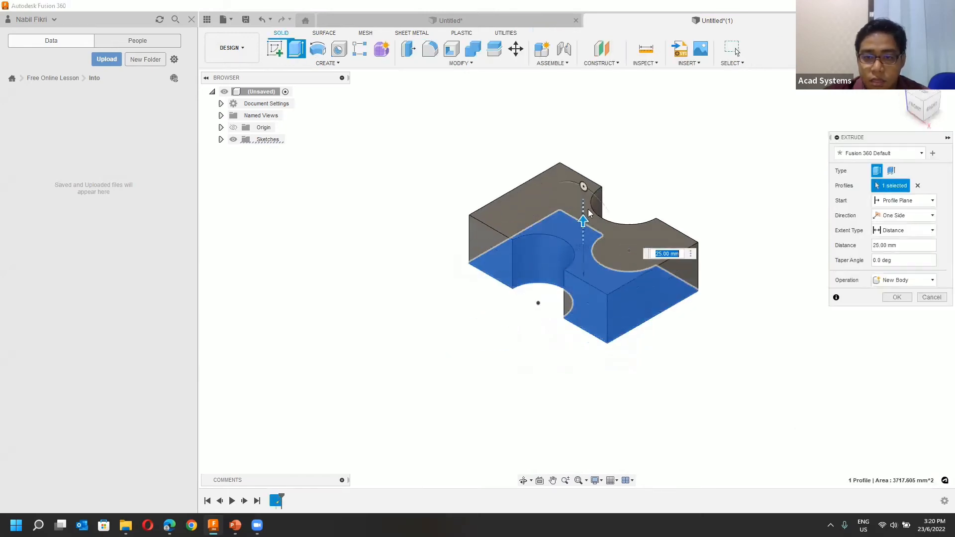
left_click_drag(583, 187, 588, 192)
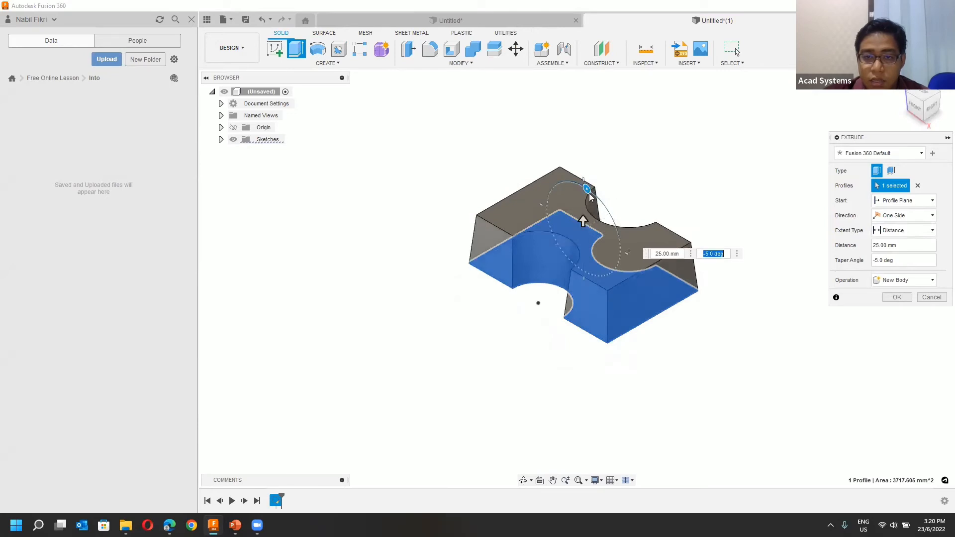
left_click(896, 298)
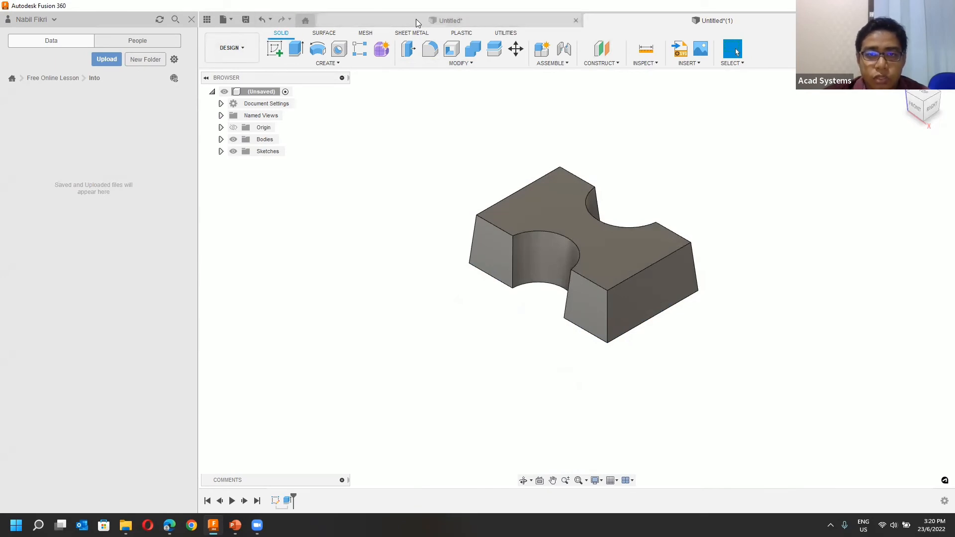
Step: Return to the first design with the jointed component and save it as Assembly in Free Online Lesson > Into
left_click(455, 20)
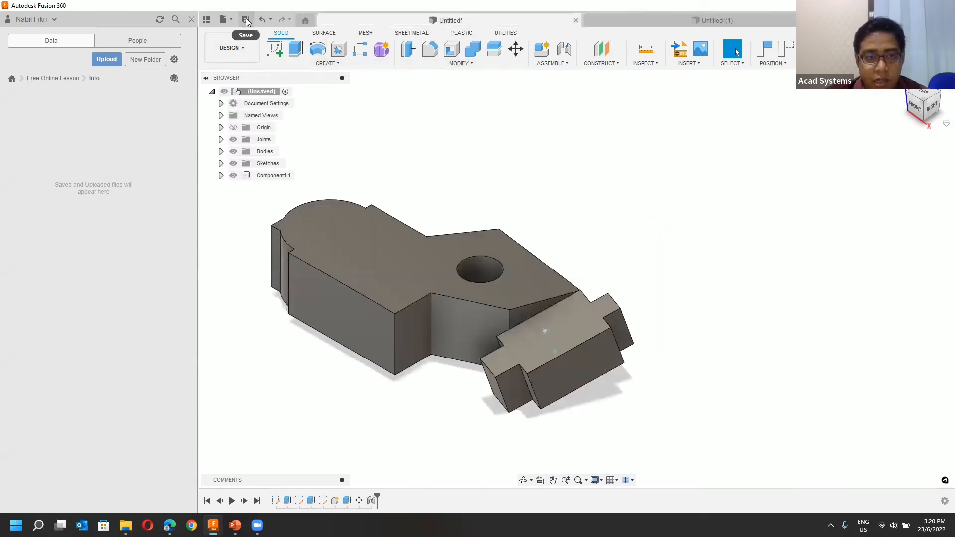
left_click(246, 20)
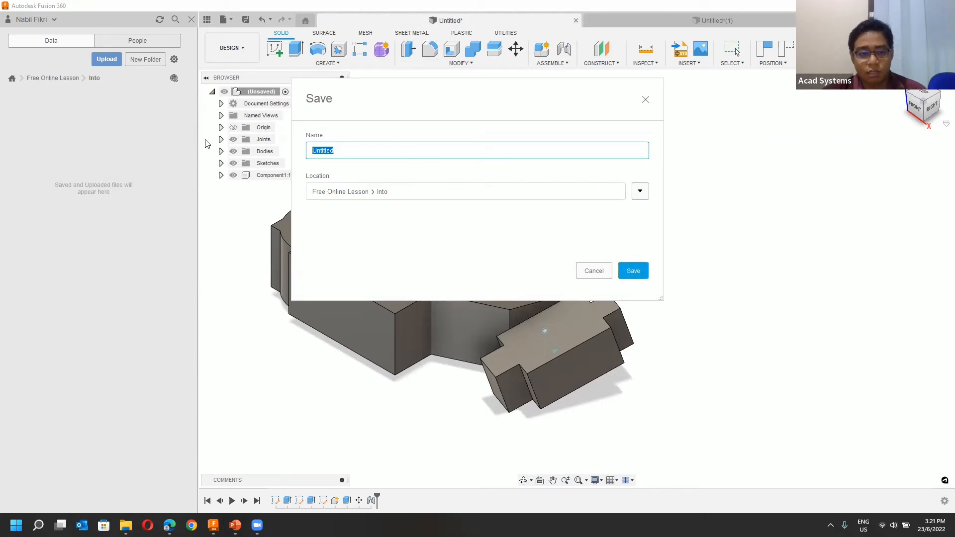
type("Assembly")
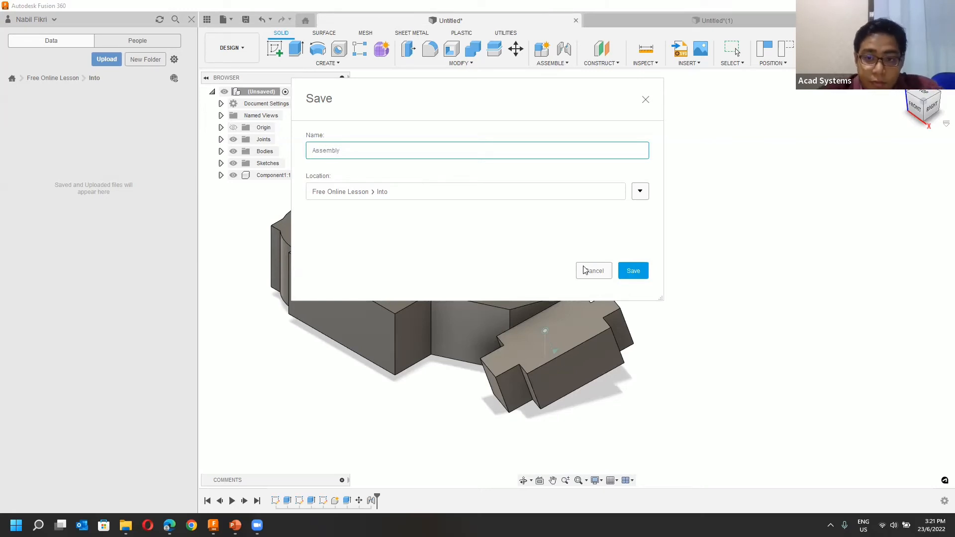
left_click(633, 270)
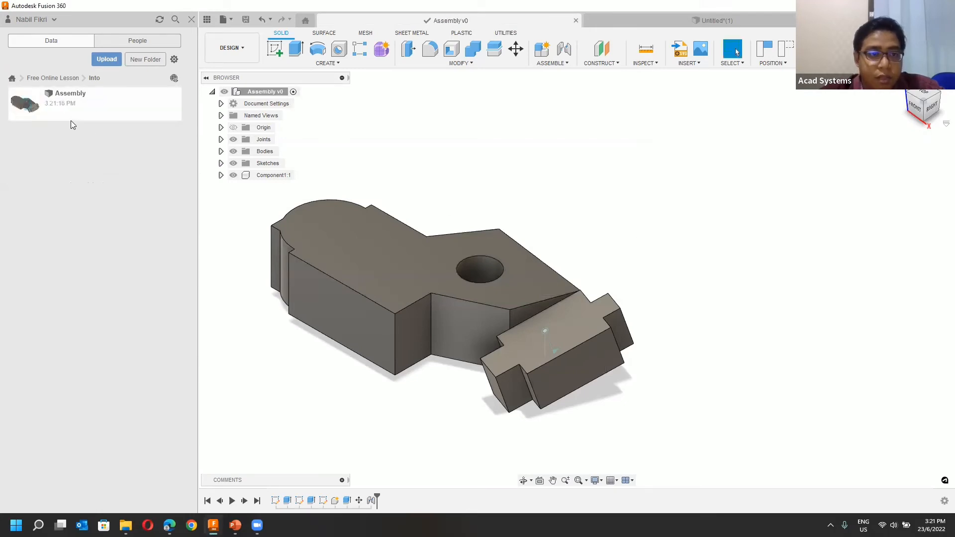
Step: Save the unsaved notched-block design as Part 1 in Free Online Lesson > Into
left_click(720, 22)
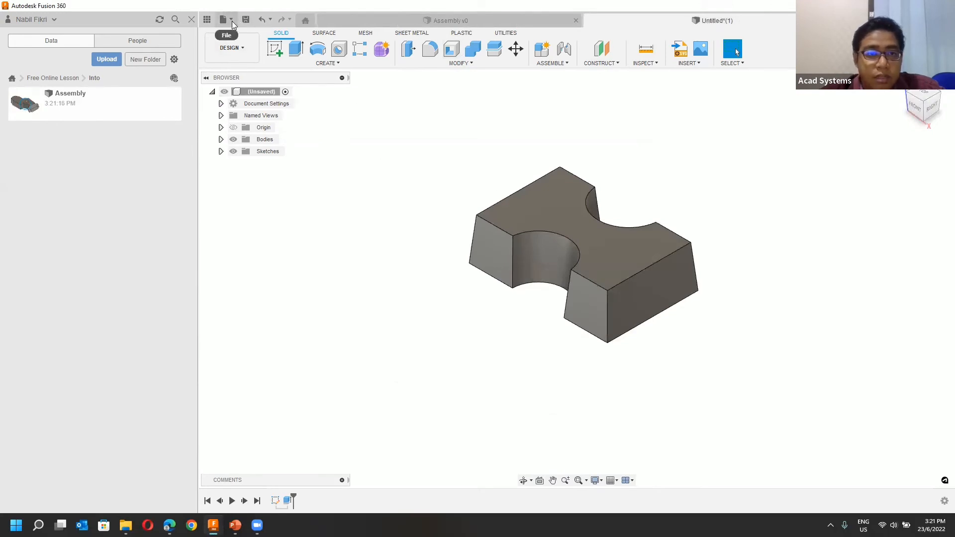
left_click(246, 19)
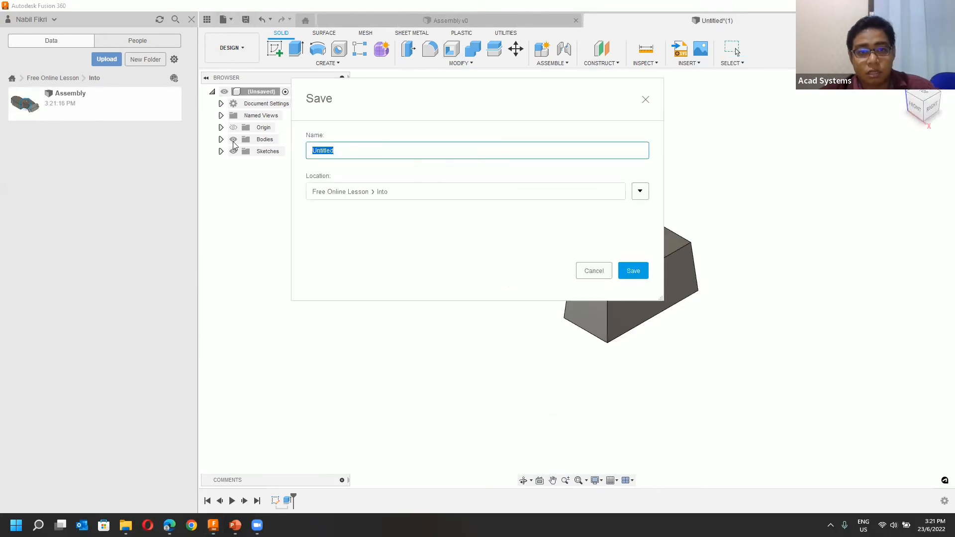
type("Part")
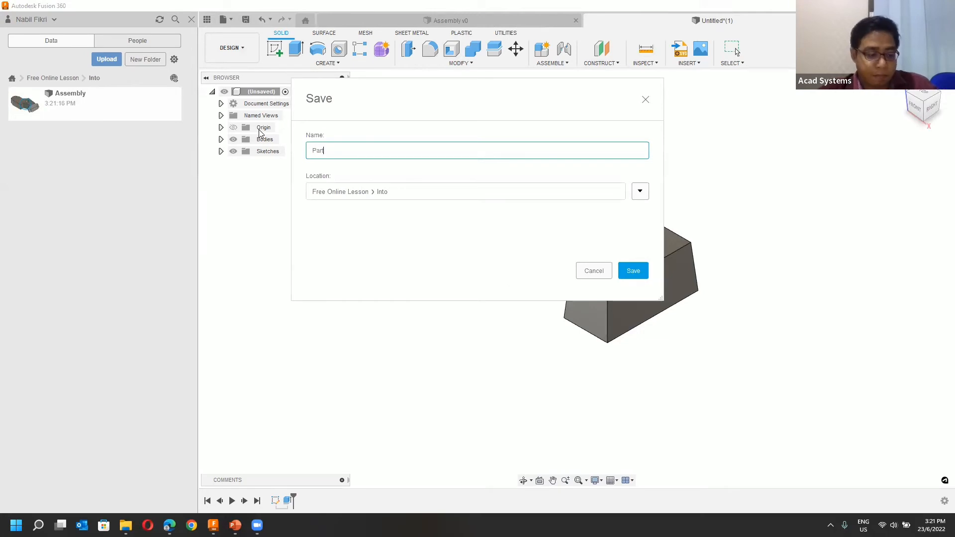
type(" 1")
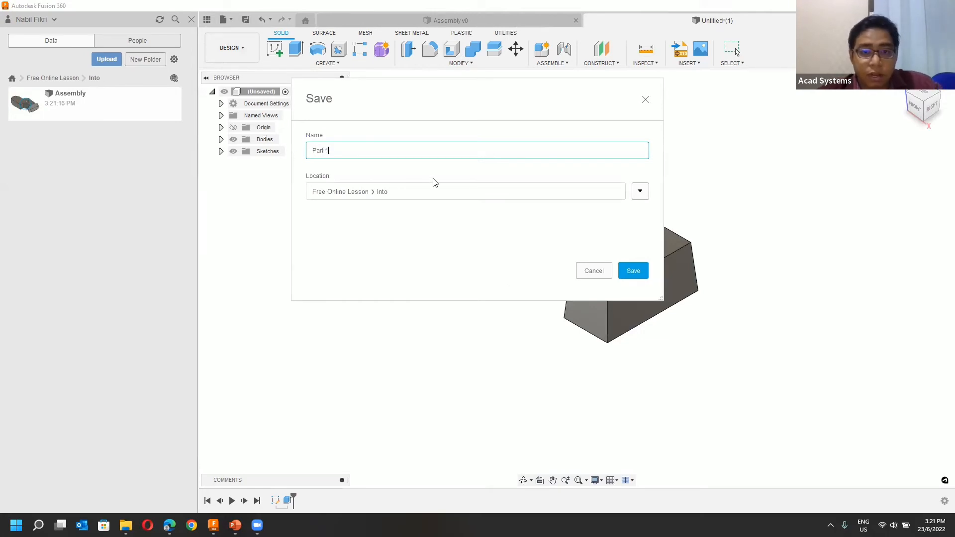
left_click(632, 271)
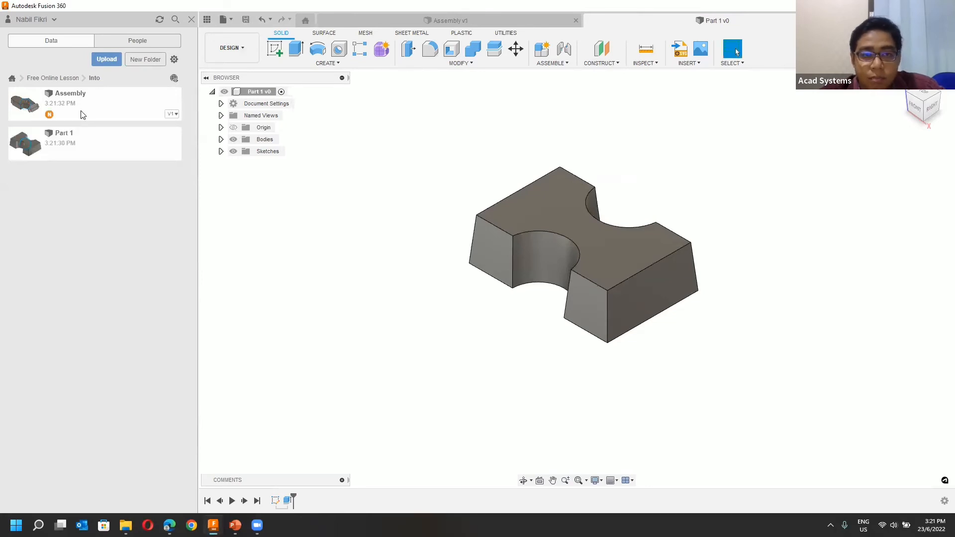
Step: Insert Part 1 into the Assembly design and move it well clear of the existing parts
left_click(486, 22)
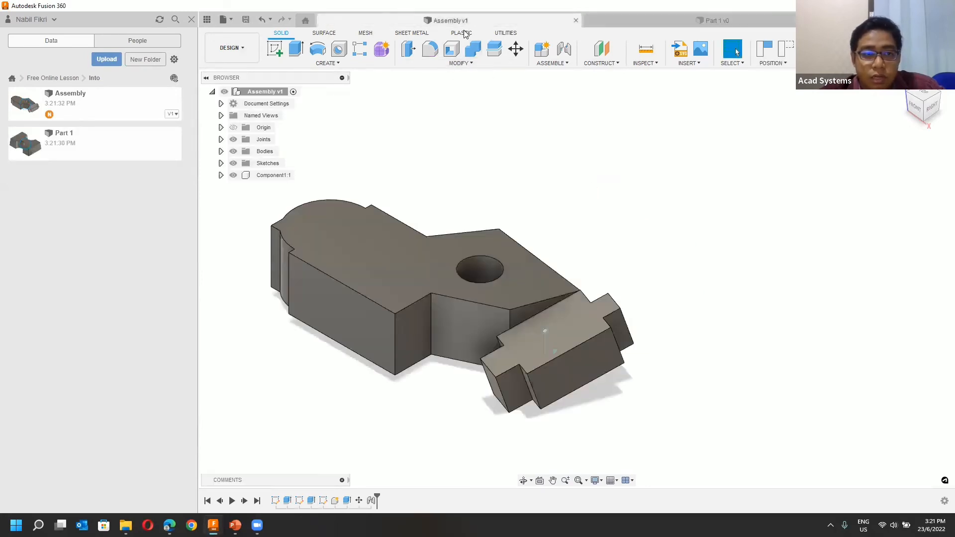
middle_click_drag(437, 133, 513, 130)
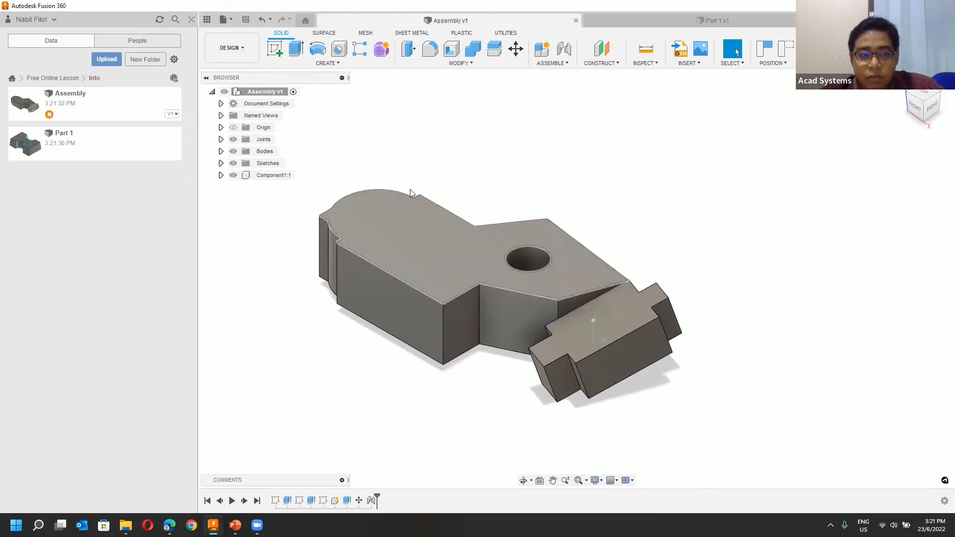
scroll(422, 182, "down", 3)
middle_click_drag(445, 180, 460, 179)
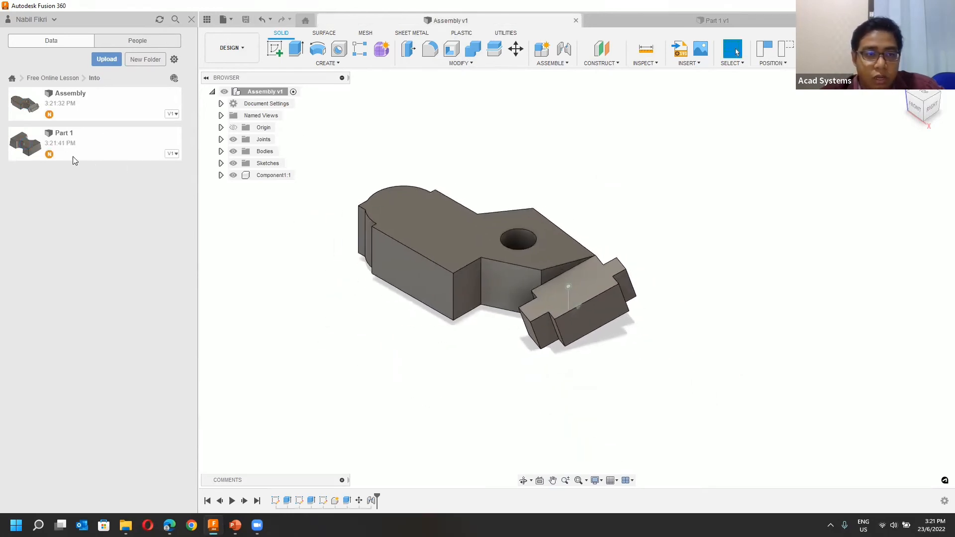
right_click(73, 145)
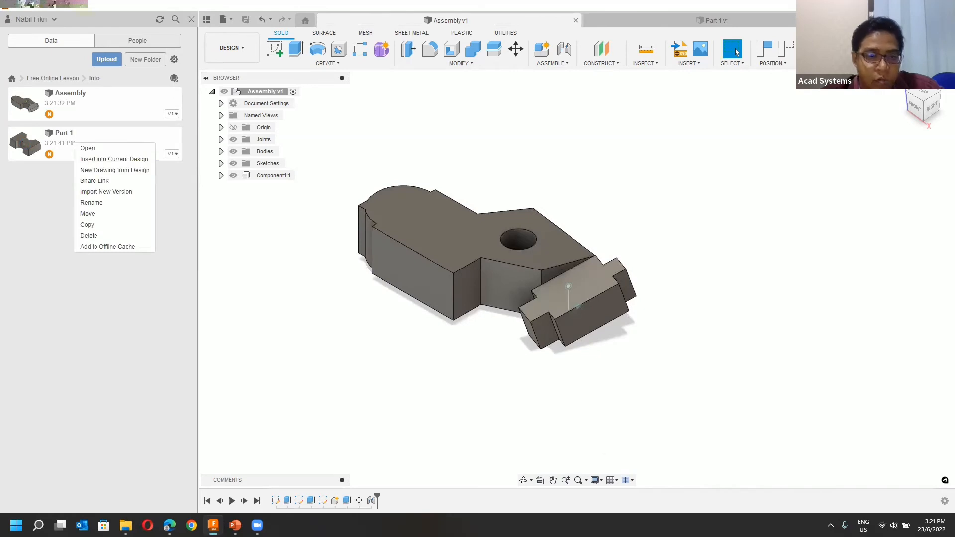
left_click(114, 160)
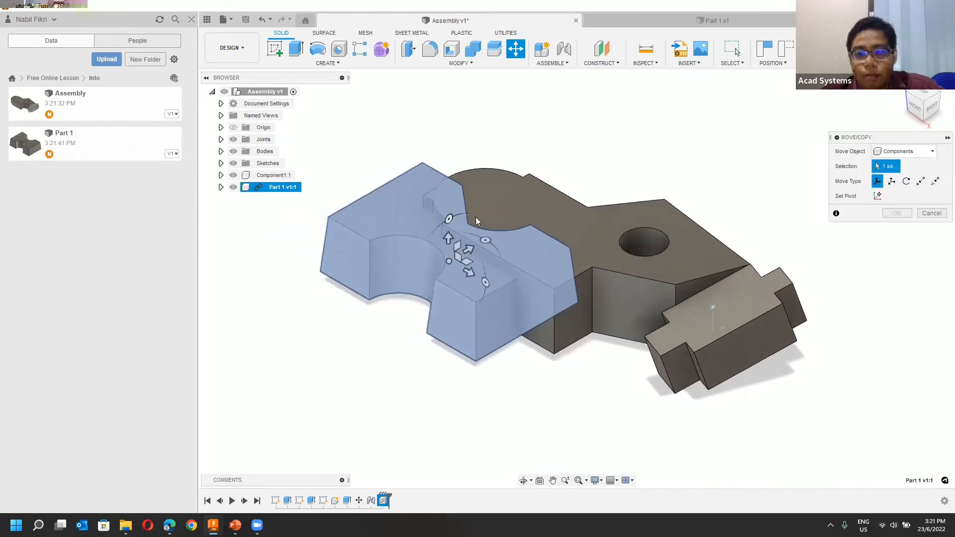
scroll(476, 238, "up", 1)
scroll(470, 258, "down", 3)
left_click_drag(471, 259, 716, 110)
middle_click_drag(471, 224, 291, 264)
left_click(896, 317)
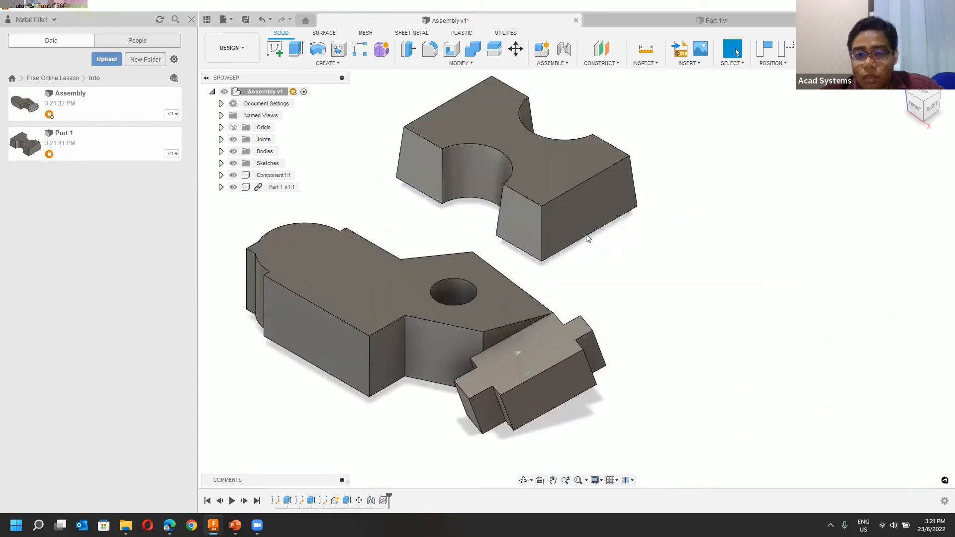
left_click_drag(536, 175, 671, 163)
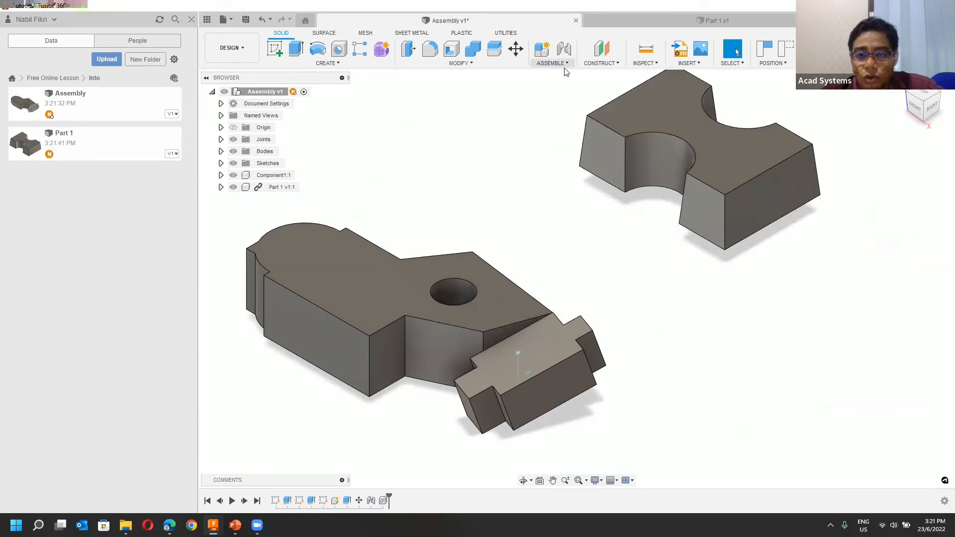
Step: Create a rigid joint from the centre of Part 1's upper face to Component1's long side face, and rotate the joined pair
scroll(558, 96, "up", 3)
scroll(560, 112, "down", 5)
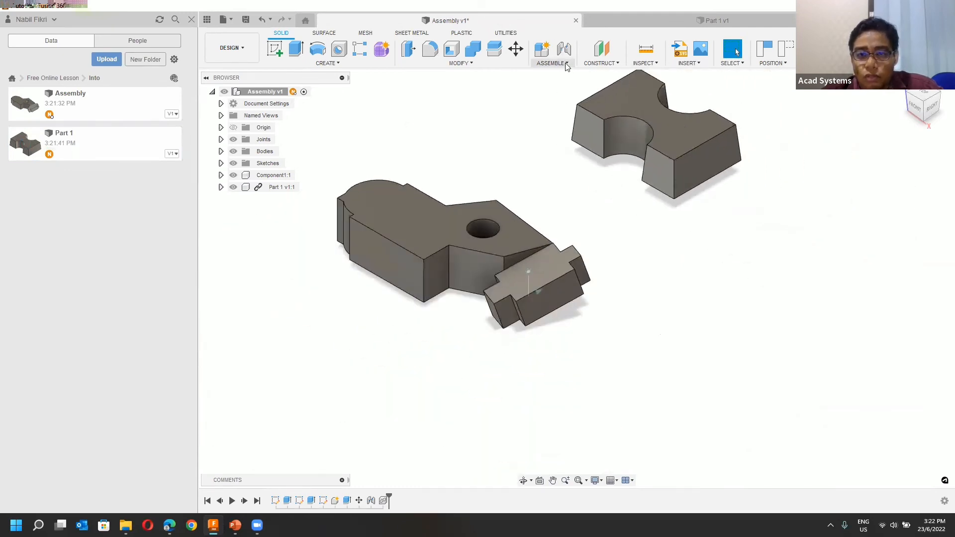
left_click(564, 48)
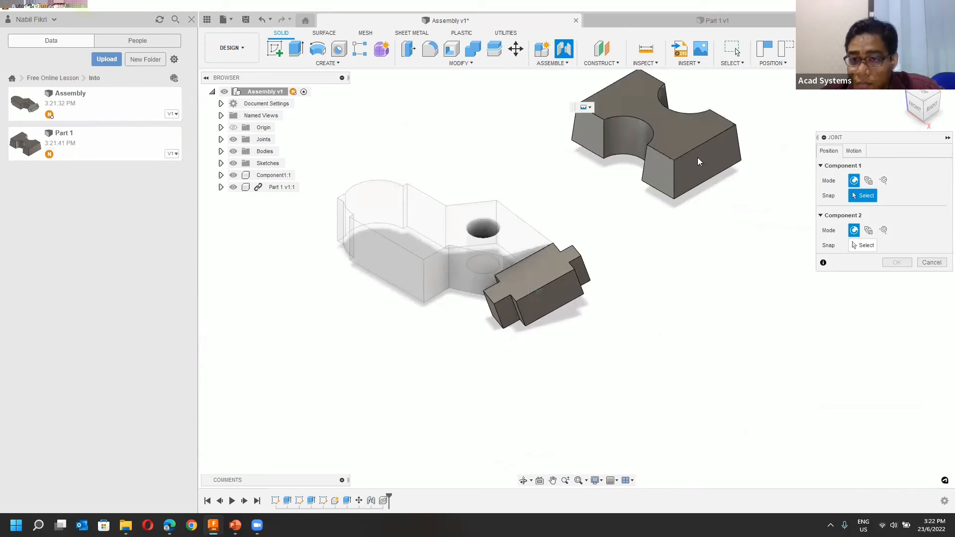
left_click(657, 115)
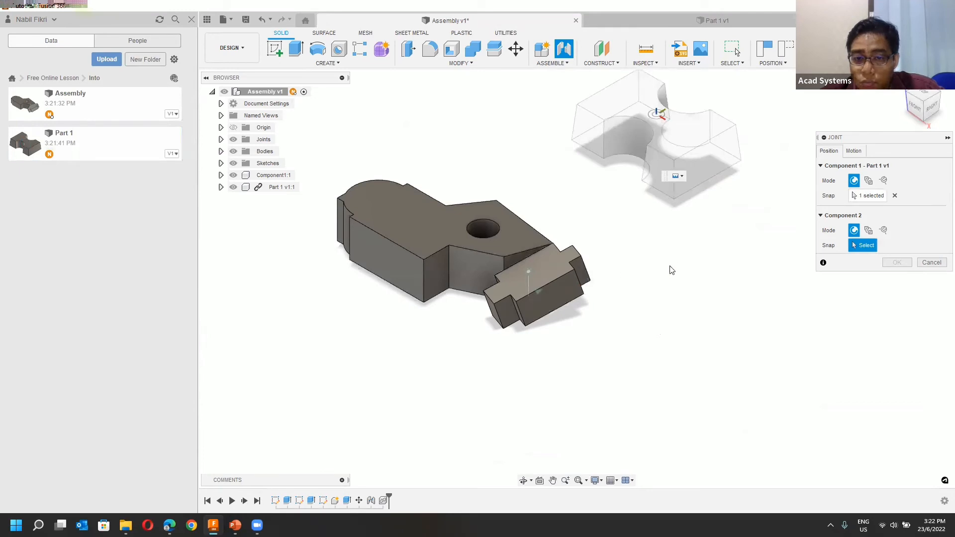
left_click(550, 305)
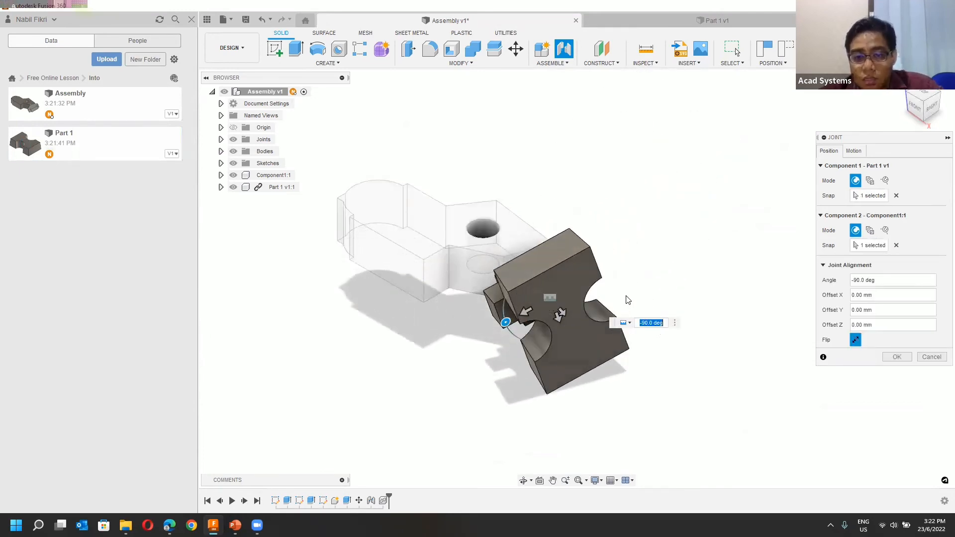
left_click(854, 151)
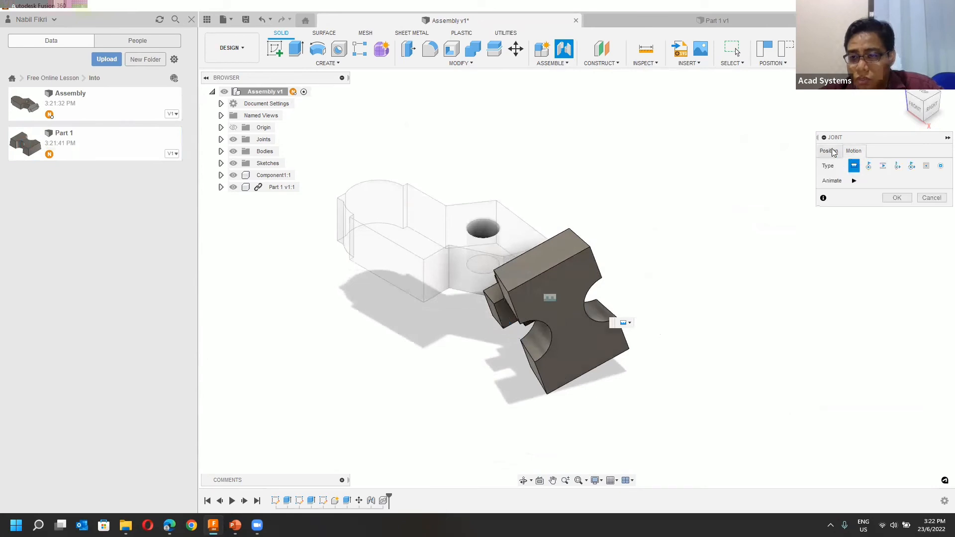
left_click(895, 198)
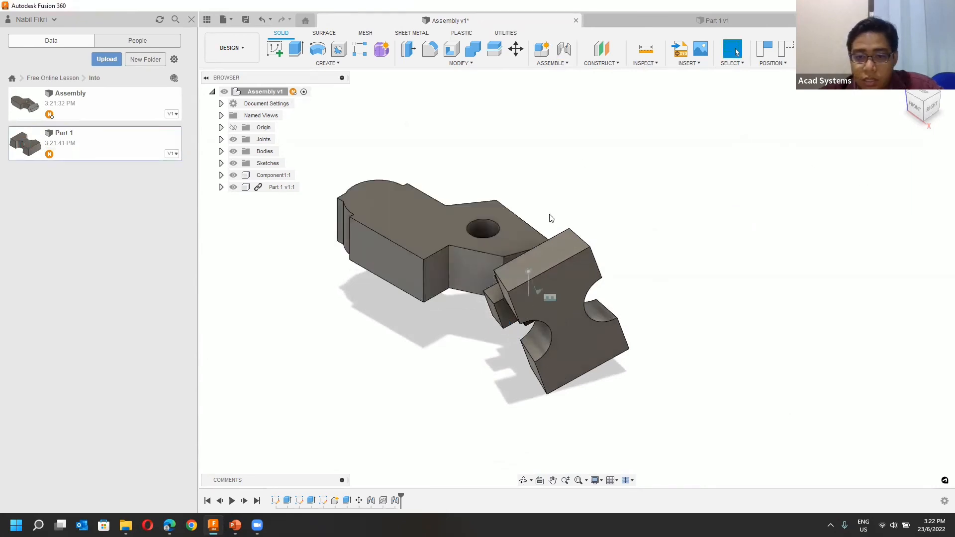
left_click_drag(494, 308, 543, 260)
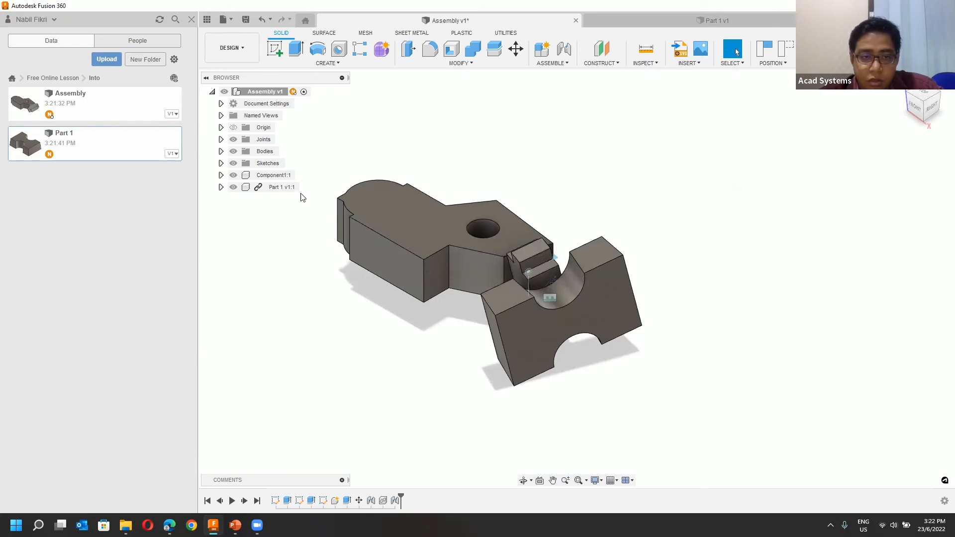
mouse_move(413, 344)
right_mouse_down()
mouse_move(459, 345)
mouse_move(415, 367)
right_mouse_up()
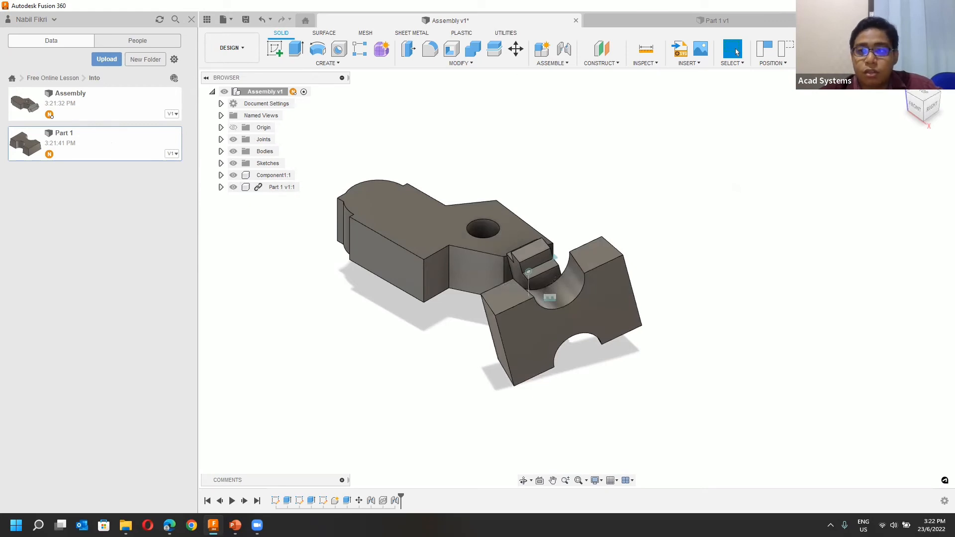
Step: In the Part 1 design, fillet the three lower edges along one notched side with a 15 mm radius and save a new version
left_click(753, 25)
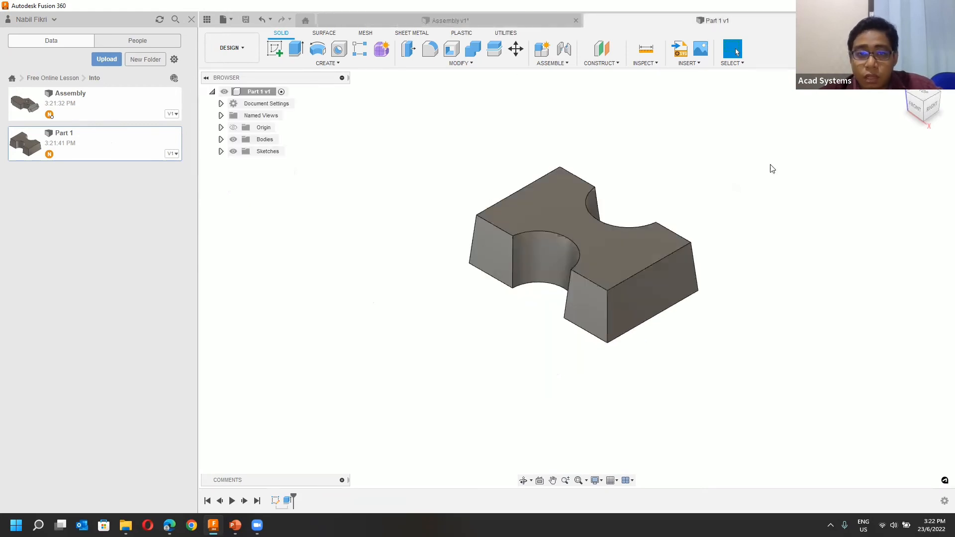
left_click(436, 50)
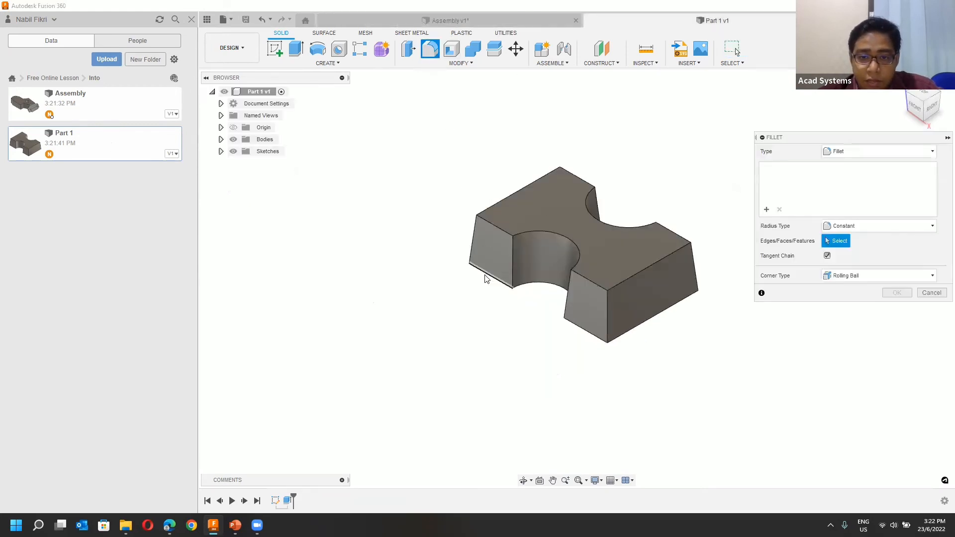
left_click(486, 275)
left_click(551, 284)
left_click(583, 329)
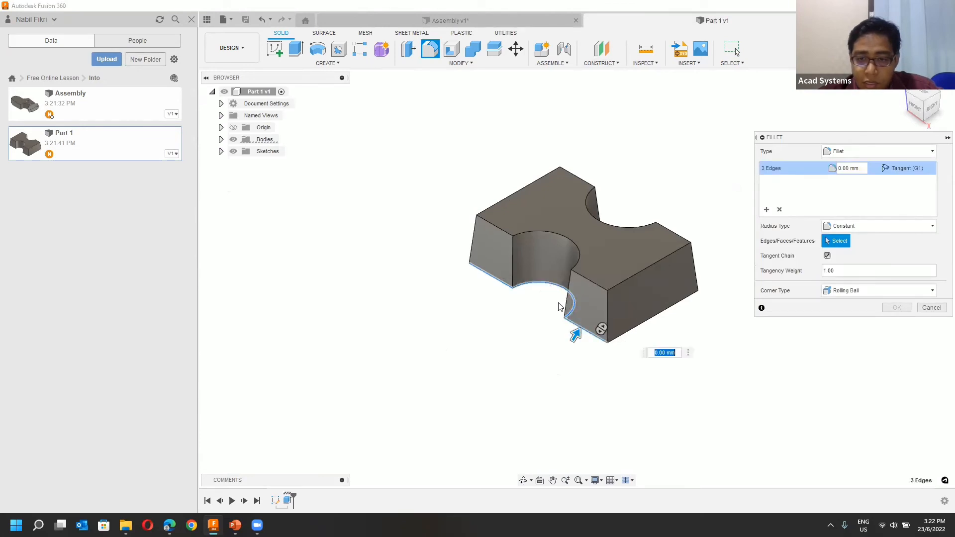
left_click_drag(575, 338, 586, 324)
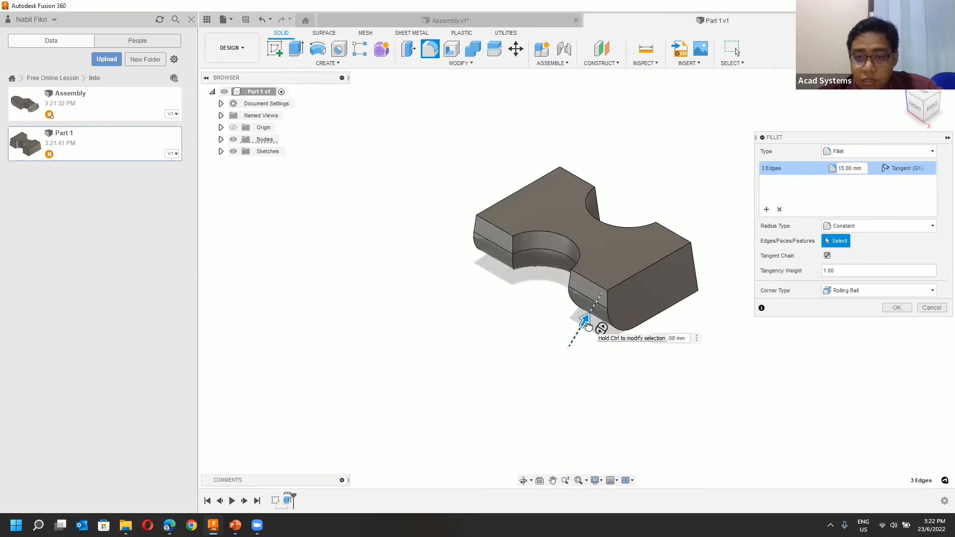
left_click(897, 308)
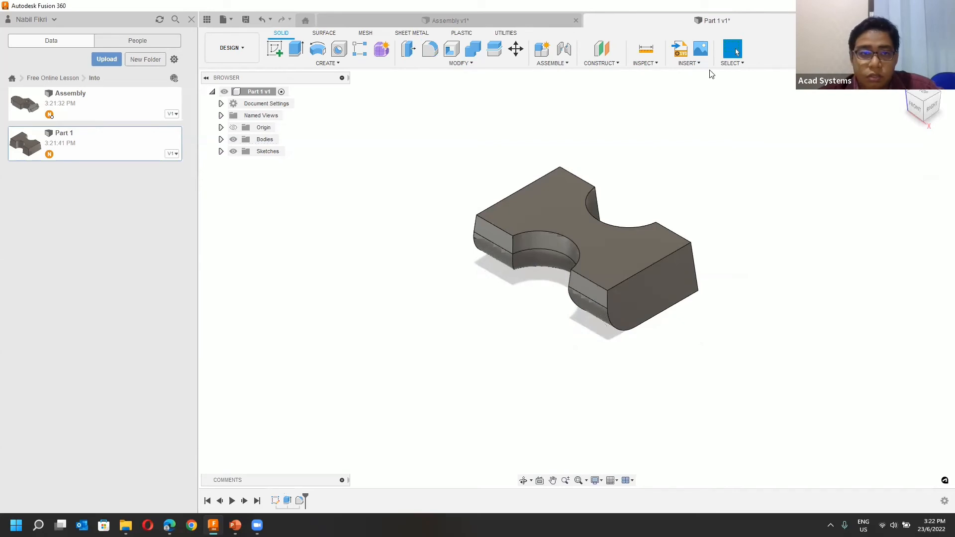
left_click(245, 20)
left_click(477, 278)
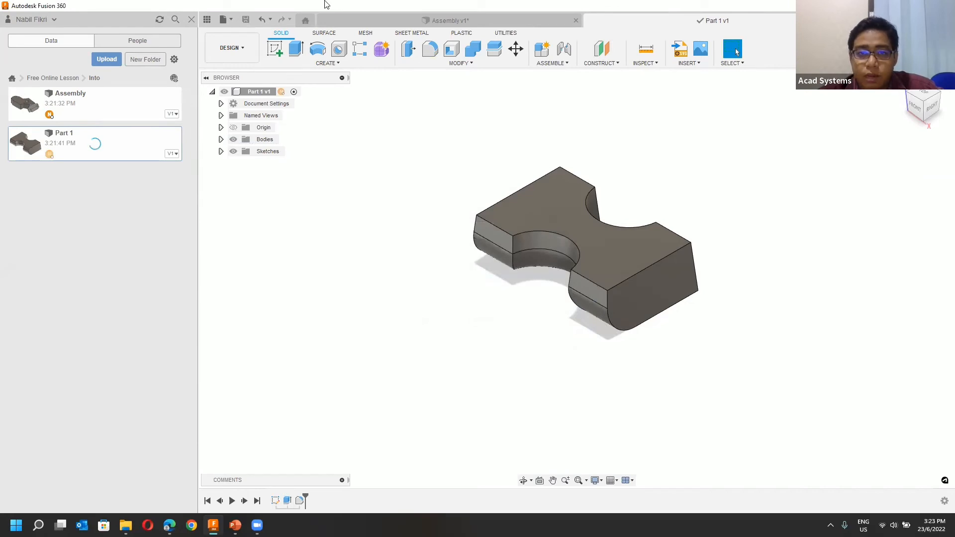
Step: Update the inserted Part 1 to its latest version in the Assembly design and rotate the jointed parts to several positions
left_click(449, 19)
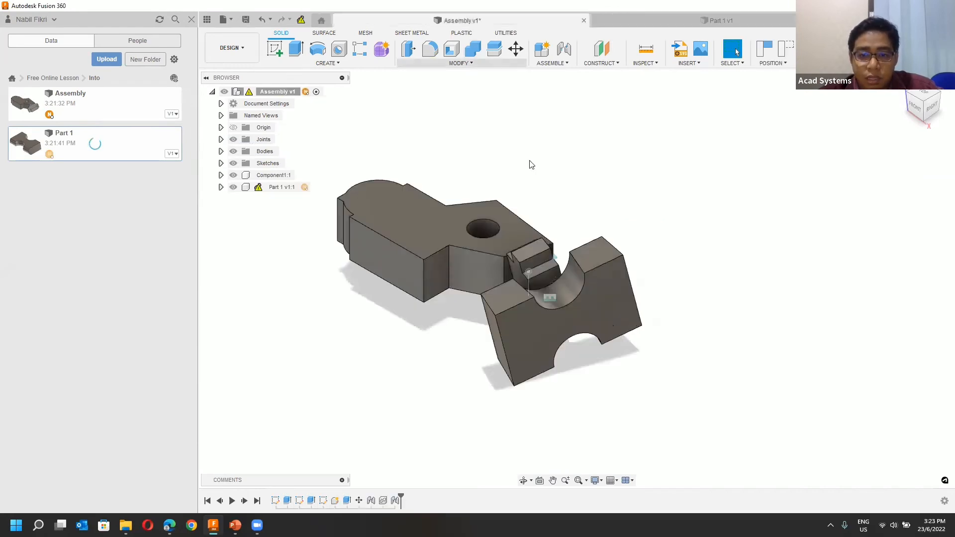
left_click(301, 20)
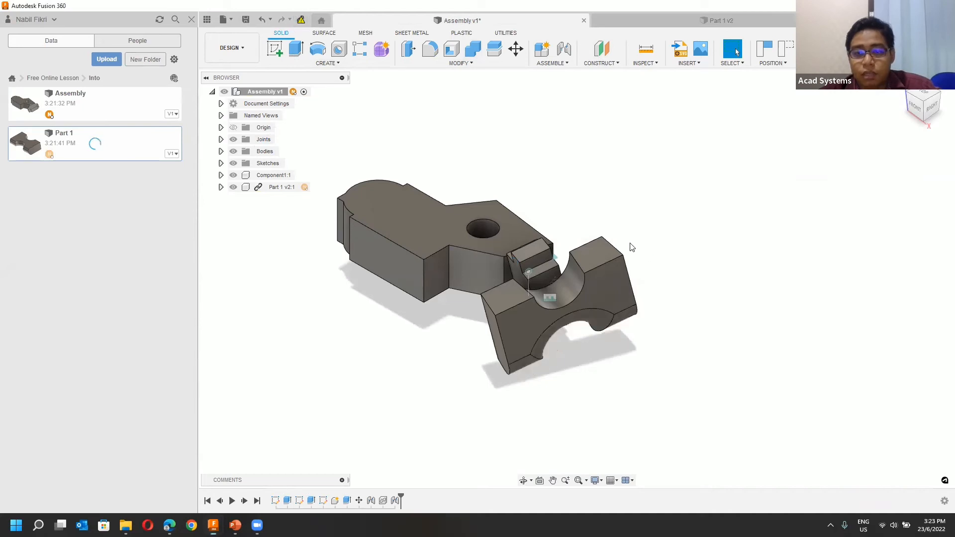
left_click_drag(504, 304, 453, 322)
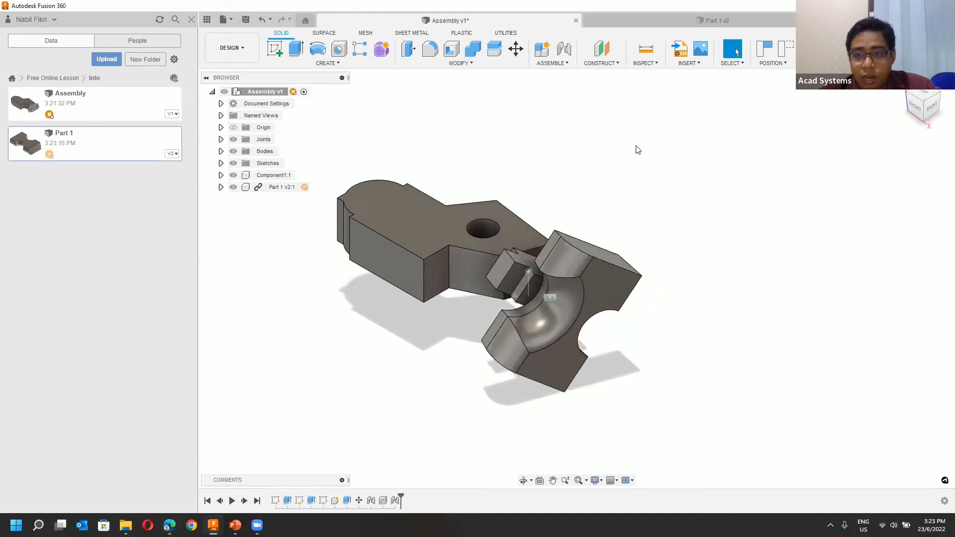
left_click_drag(545, 334, 491, 244)
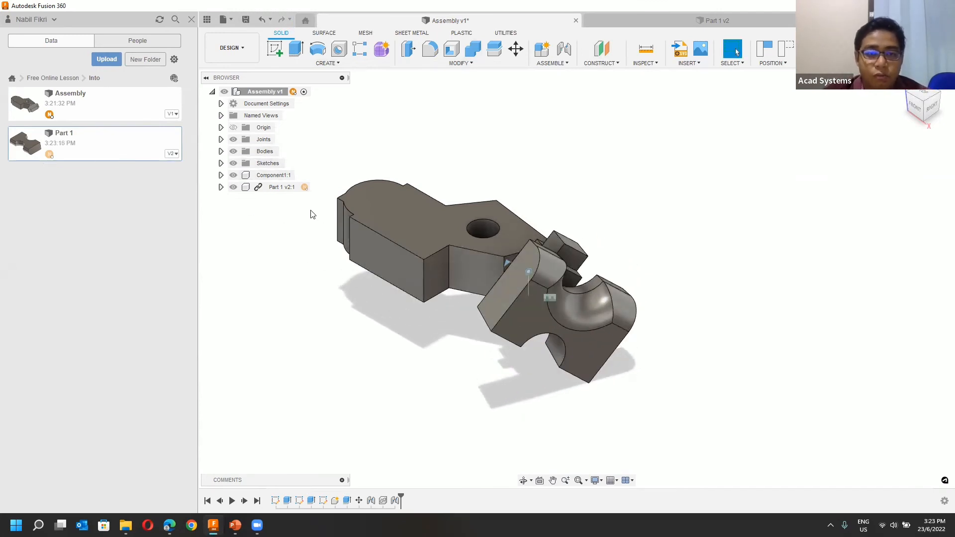
Step: Review the link options of the inserted Part 1 component and show Part 1's version history in the project folder
right_click(262, 188)
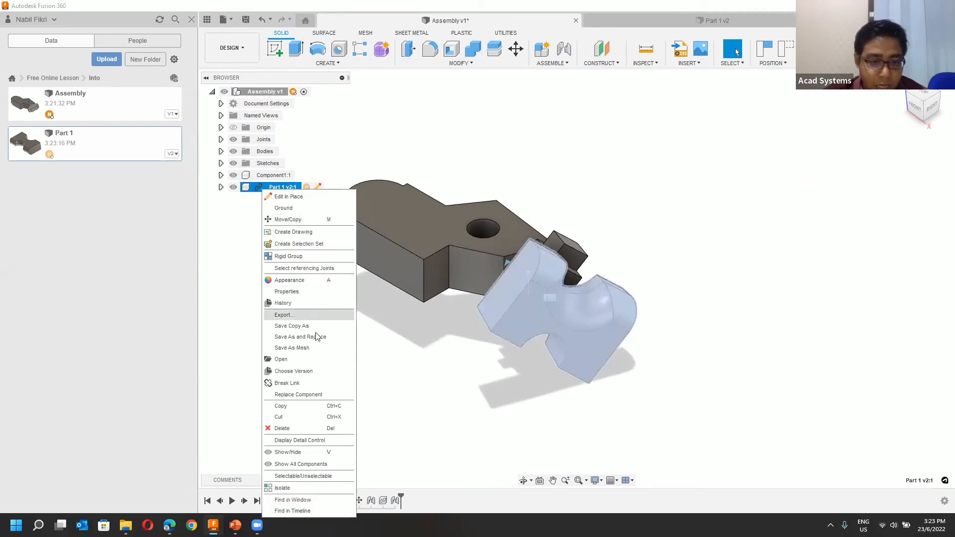
left_click(306, 383)
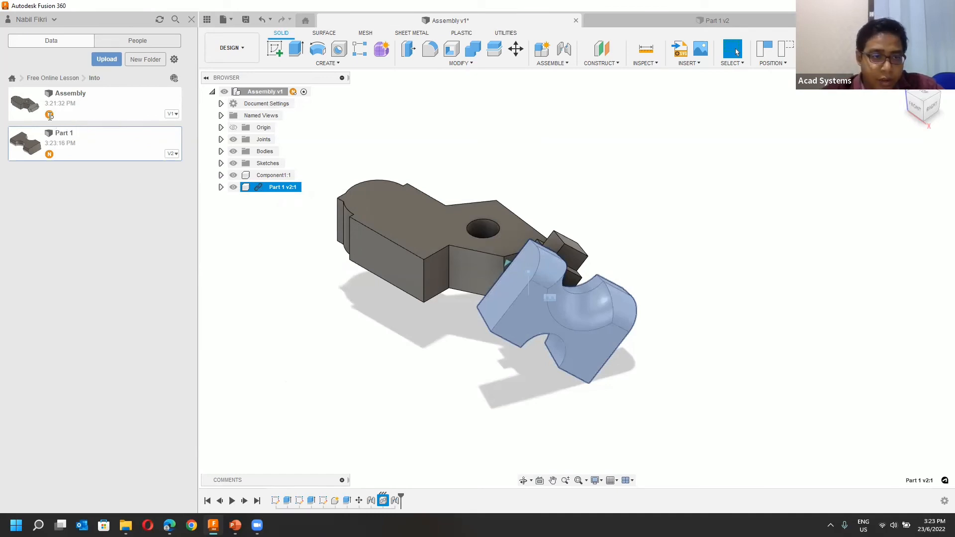
mouse_move(50, 116)
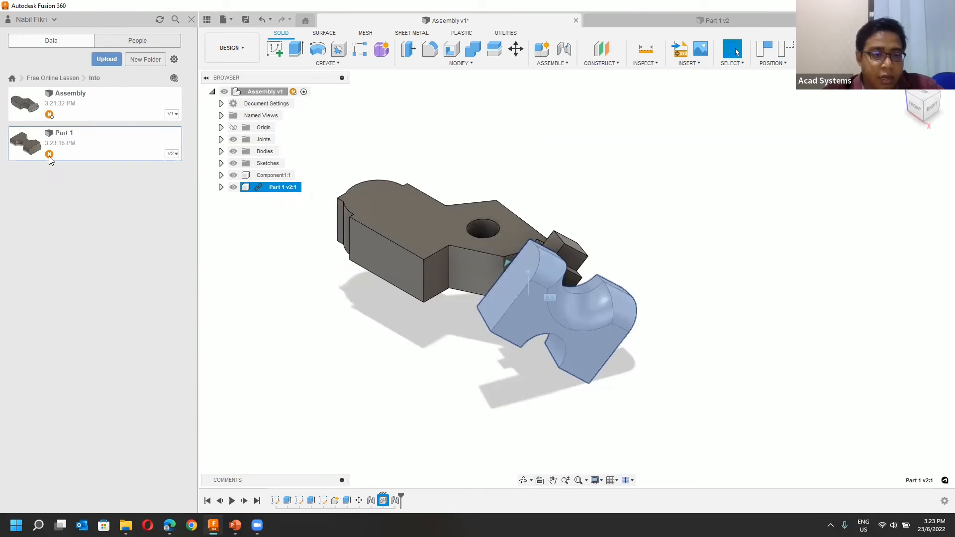
mouse_move(50, 156)
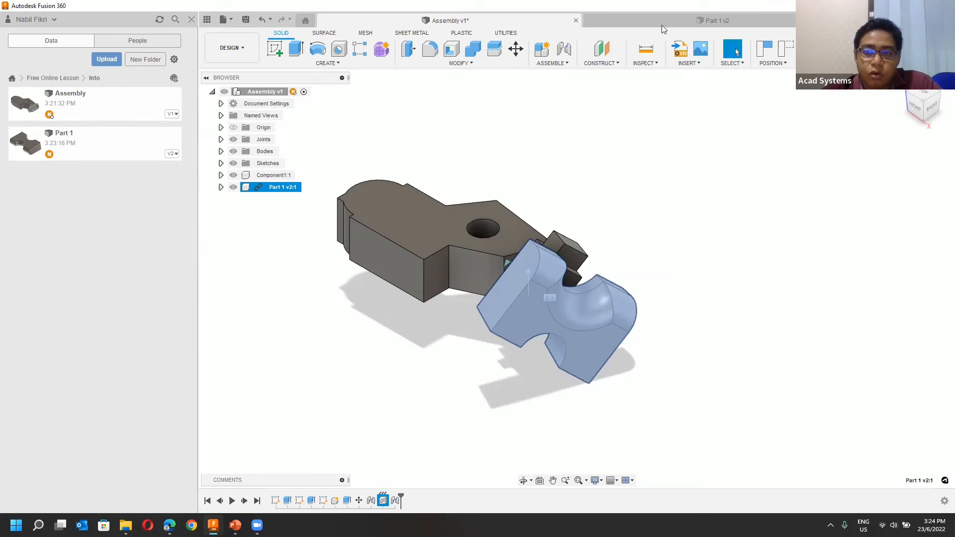
left_click(175, 157)
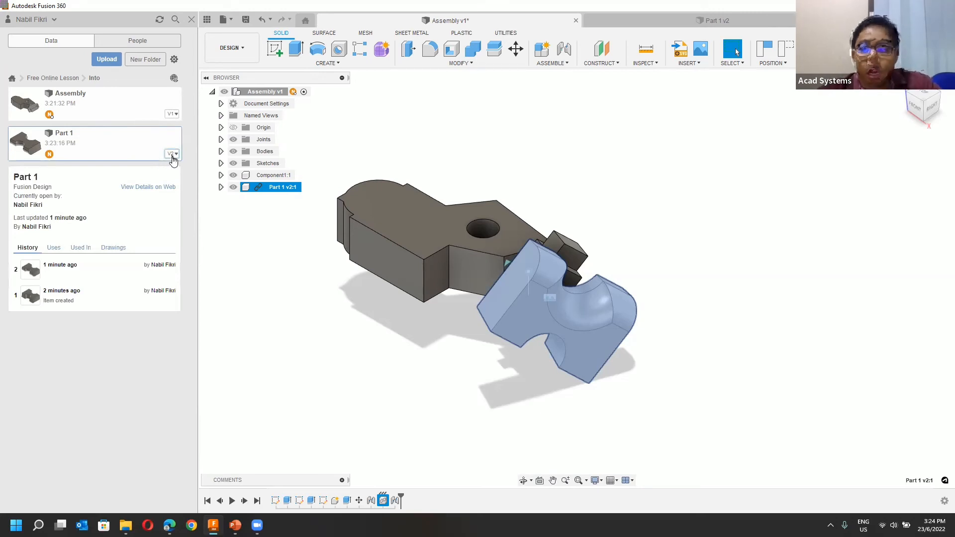
Step: In the Part 1 design, sketch two small circles on the upper face, one on each side of the notch opposite the filleted side
left_click(712, 18)
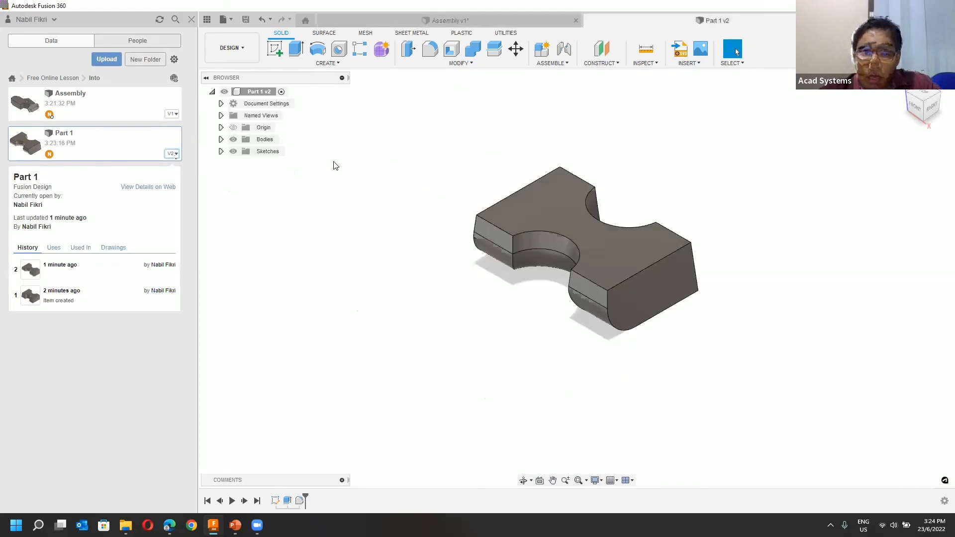
left_click(275, 49)
left_click(515, 219)
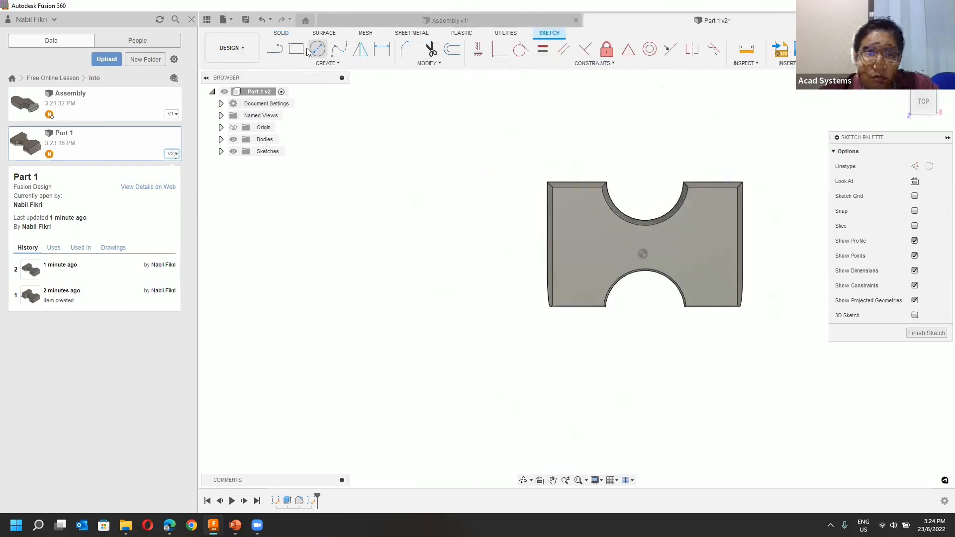
left_click(318, 49)
left_click(576, 212)
left_click(576, 198)
left_click(712, 213)
left_click(715, 199)
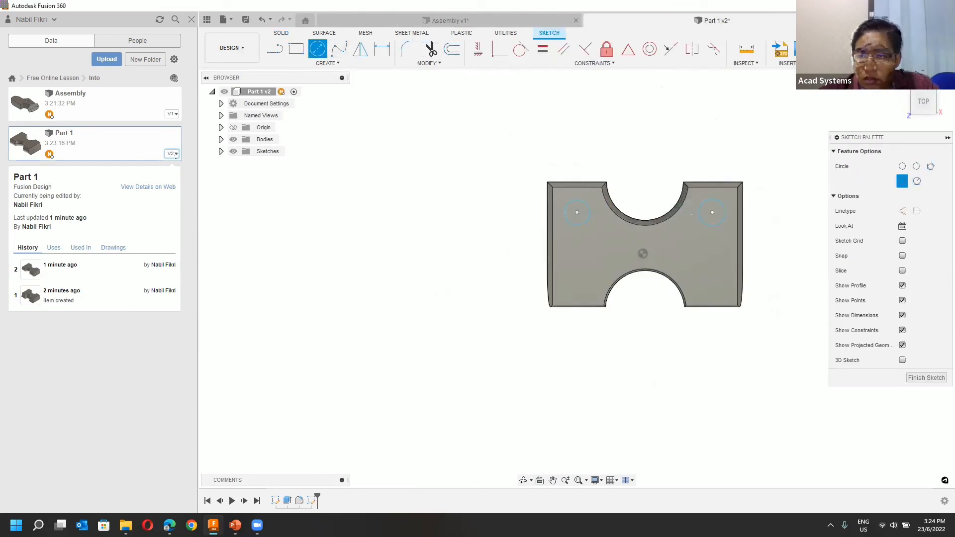
Step: Extrude both circles by -60 mm as a cut through Part 1 and save a new version
key("e")
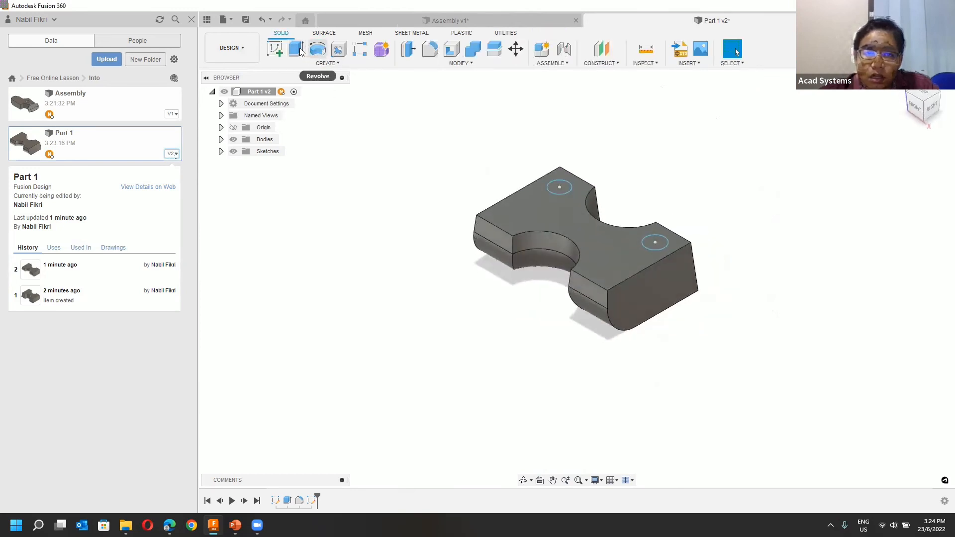
left_click(559, 187)
left_click(654, 242)
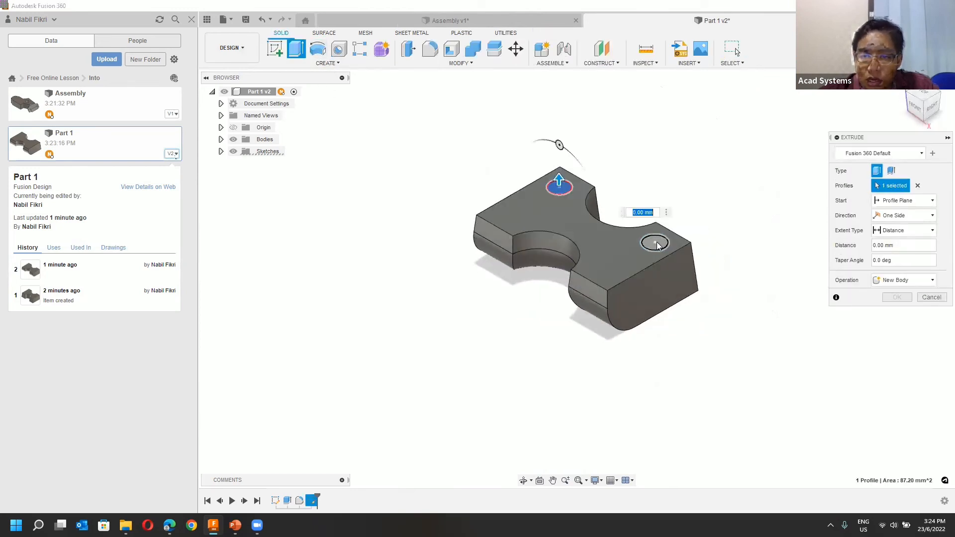
type("-60")
key("Return")
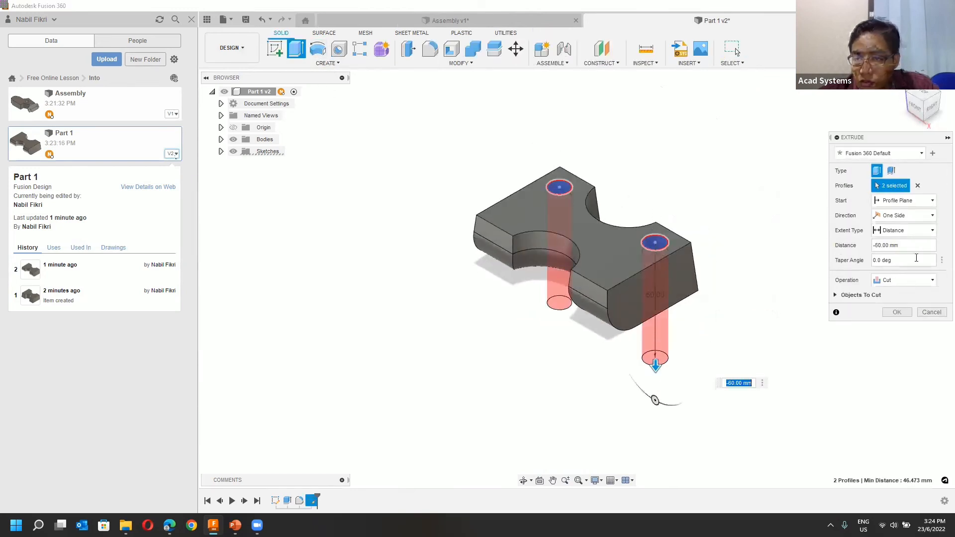
mouse_move(655, 398)
left_mouse_down()
mouse_move(661, 403)
mouse_move(656, 394)
left_mouse_up()
key("Return")
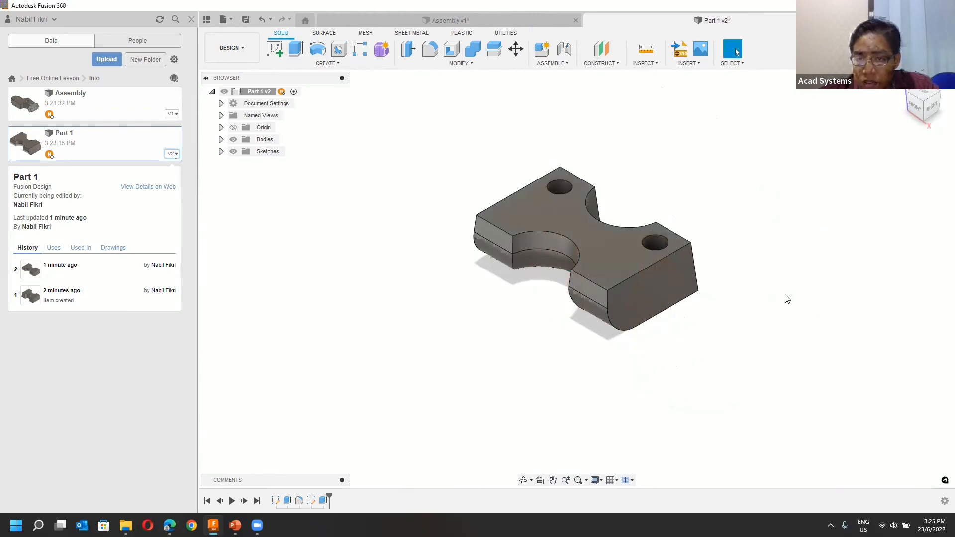
left_click(250, 22)
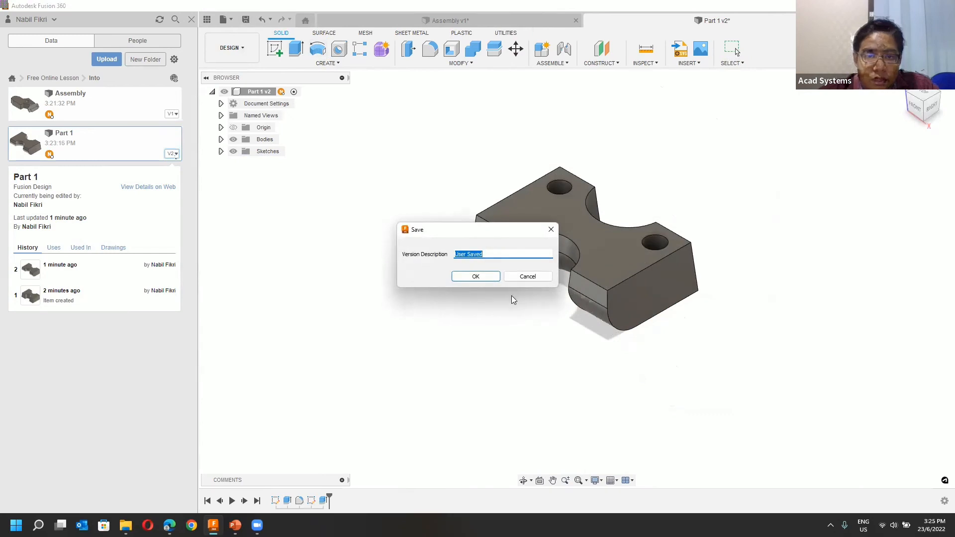
left_click(483, 276)
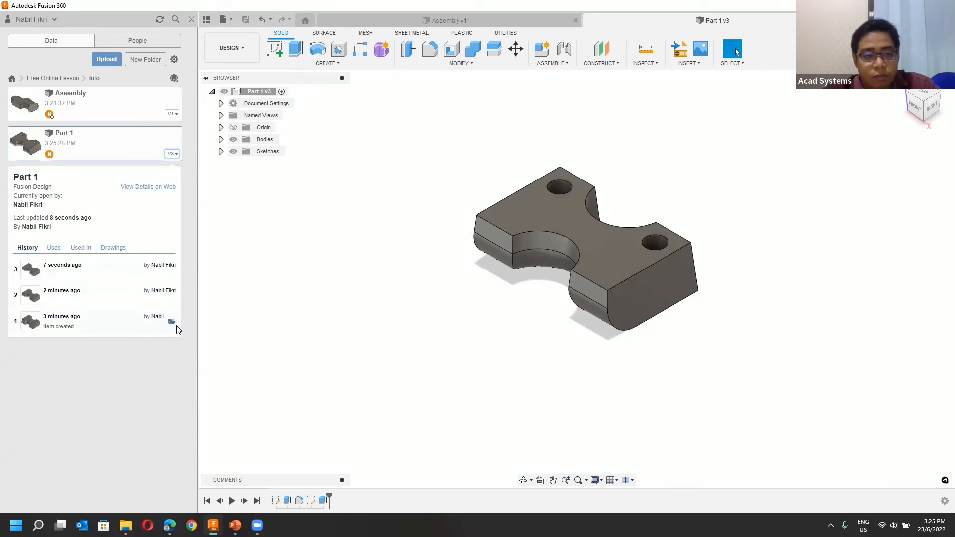
Step: Open version 1 of Part 1 from its version history and save it as the latest version
left_click(170, 322)
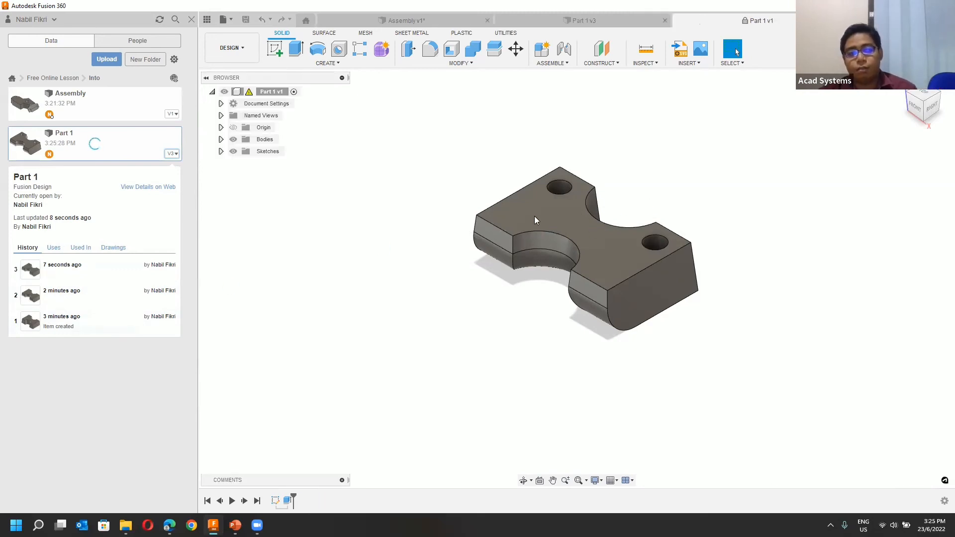
scroll(492, 222, "down", 3)
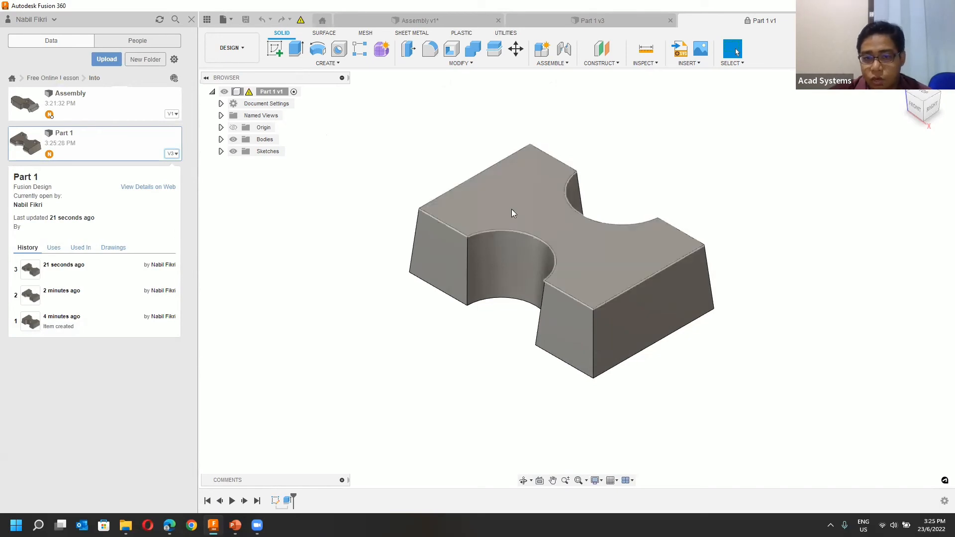
right_click(275, 92)
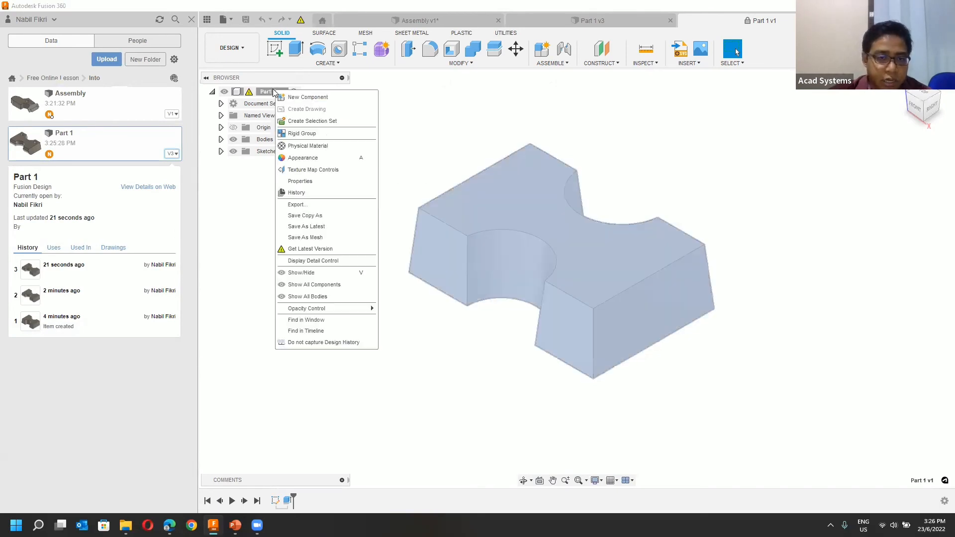
left_click(328, 227)
left_click(537, 277)
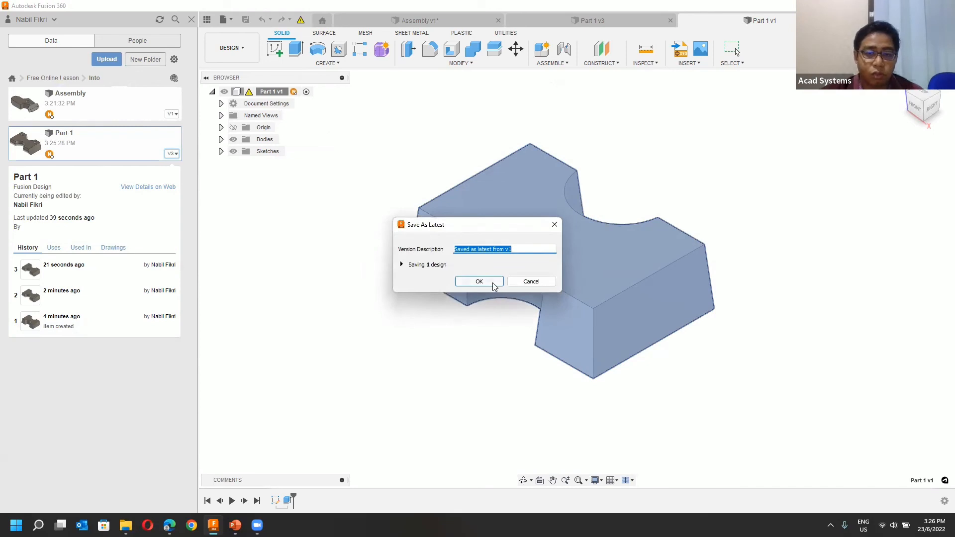
left_click(478, 281)
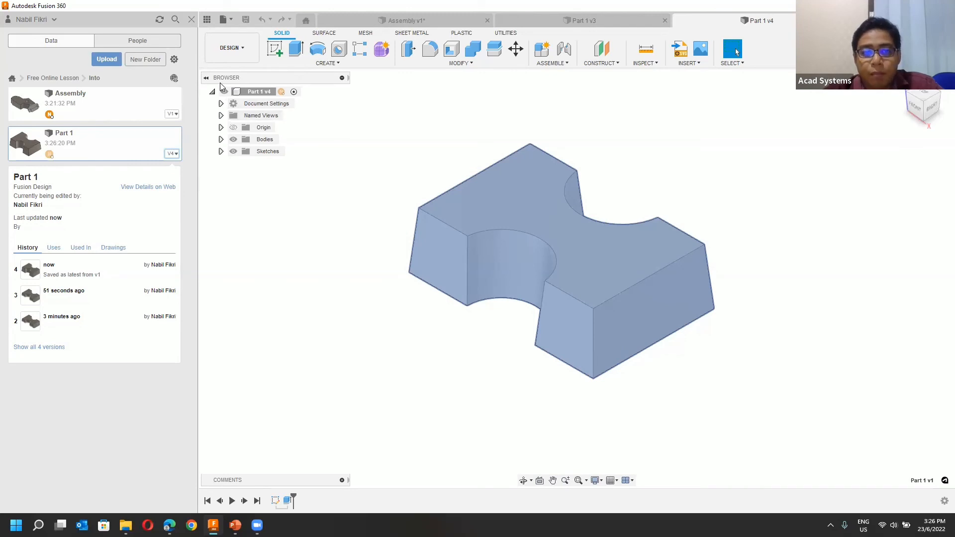
Step: Open the single-user storage hub in the web browser and look through its project list
left_click(55, 20)
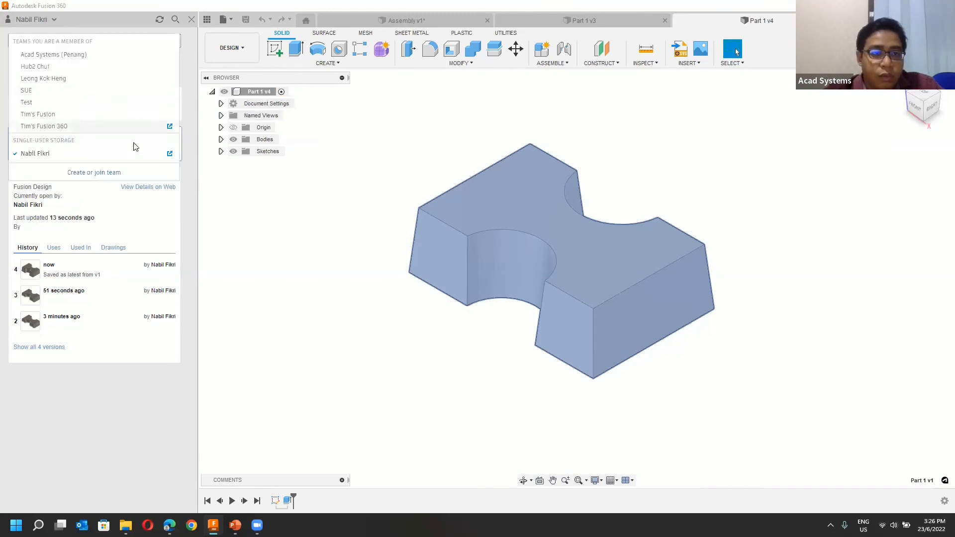
left_click(170, 154)
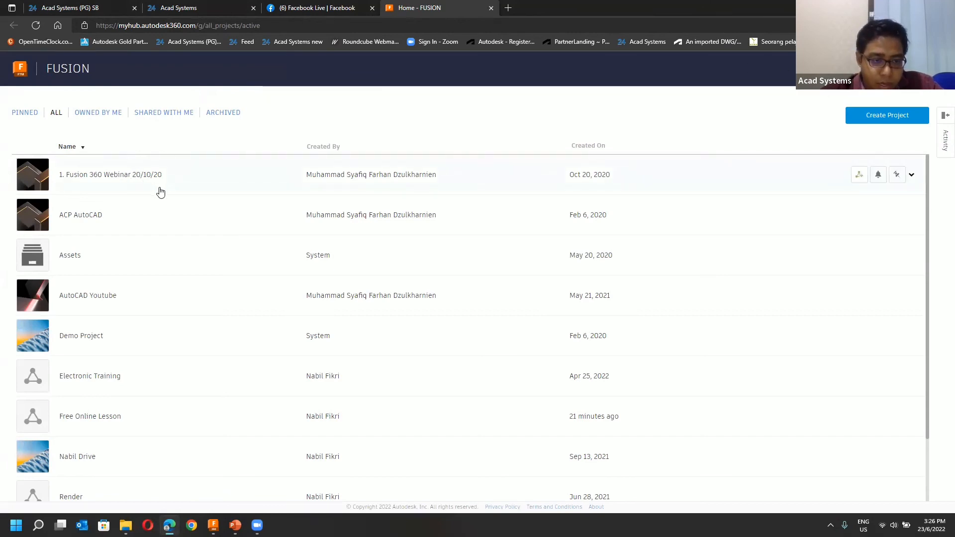
scroll(136, 309, "down", 1)
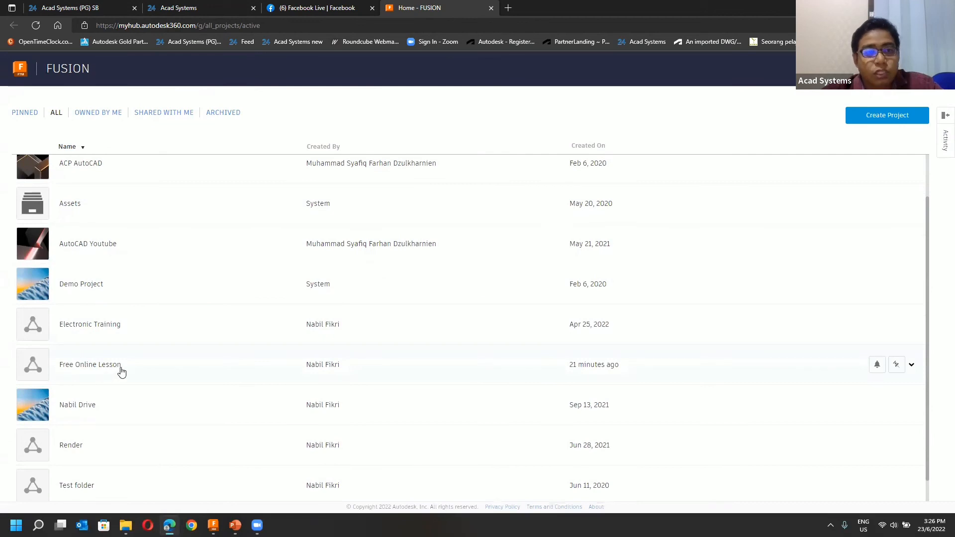
scroll(156, 221, "up", 1)
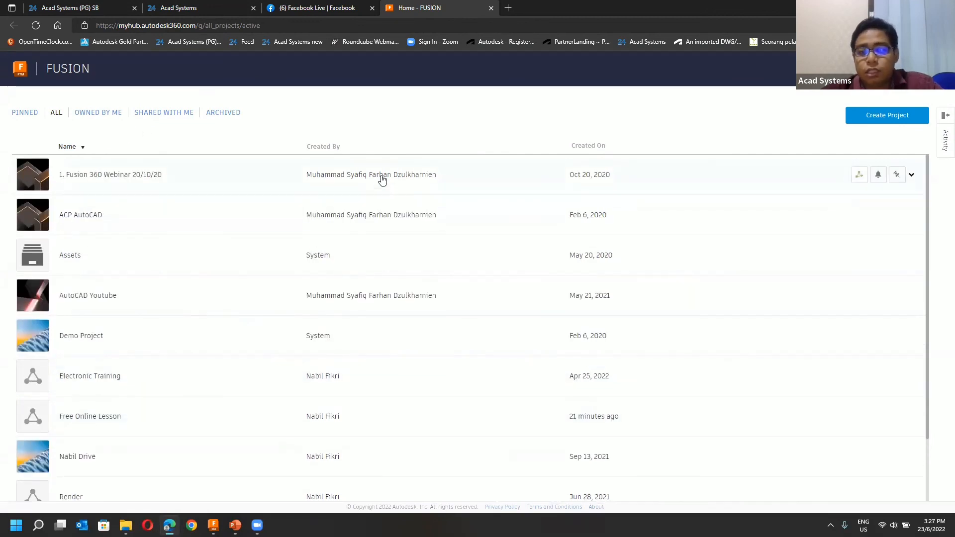
left_click(929, 69)
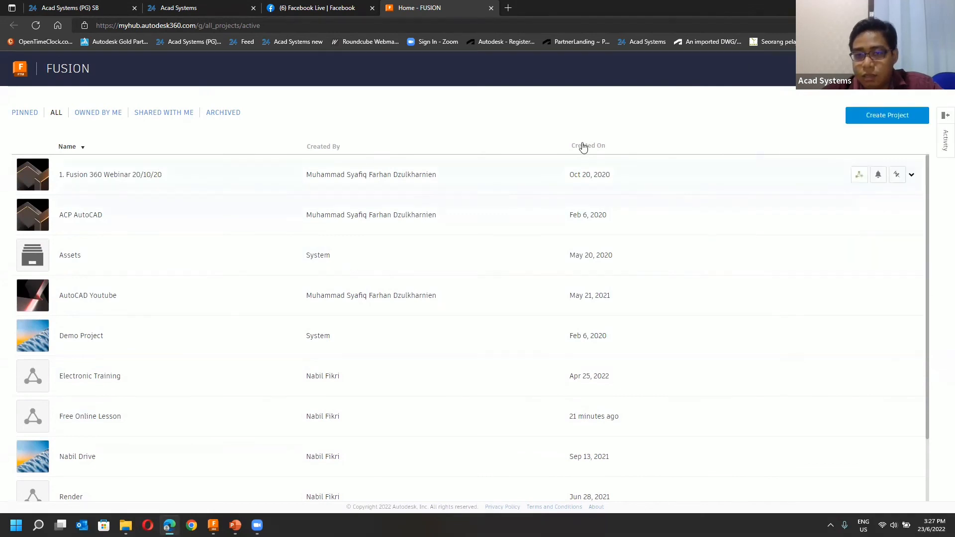
Step: View the Assembly design's page in the Into folder of the Free Online Lesson project and return to the project list
left_click(98, 423)
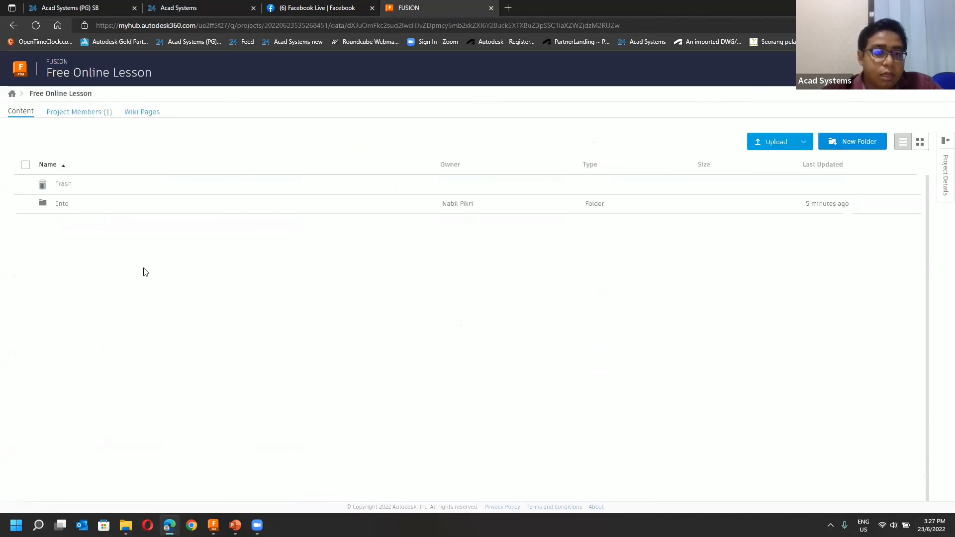
left_click(66, 203)
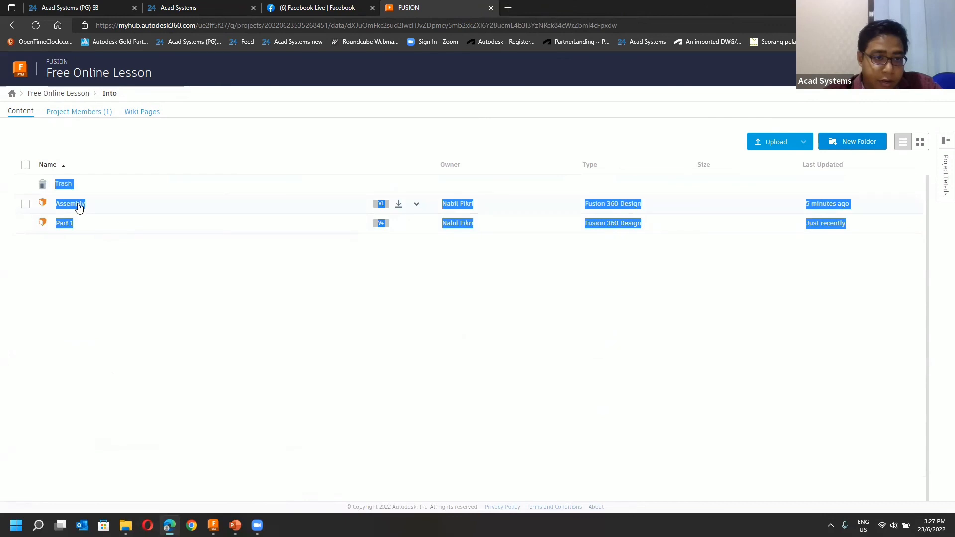
left_click(80, 210)
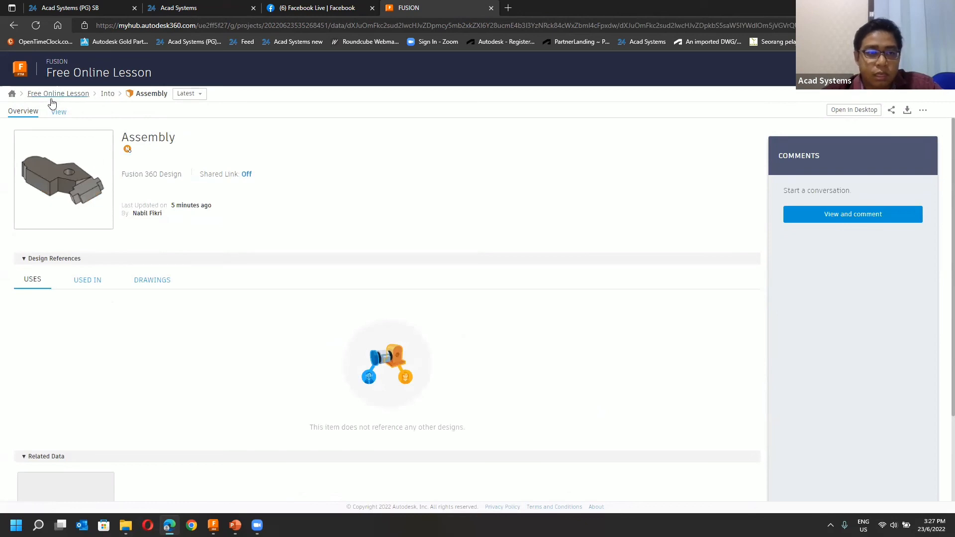
left_click(68, 99)
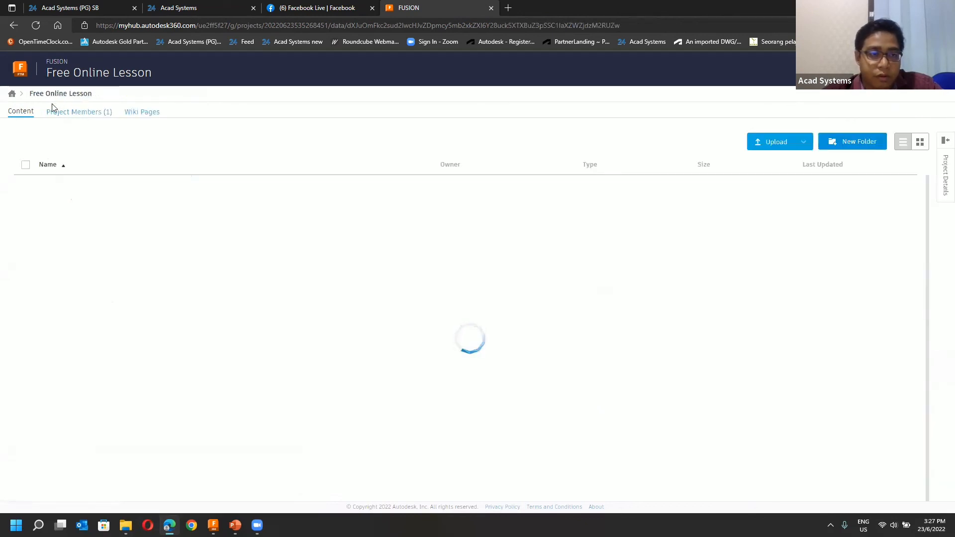
left_click(12, 93)
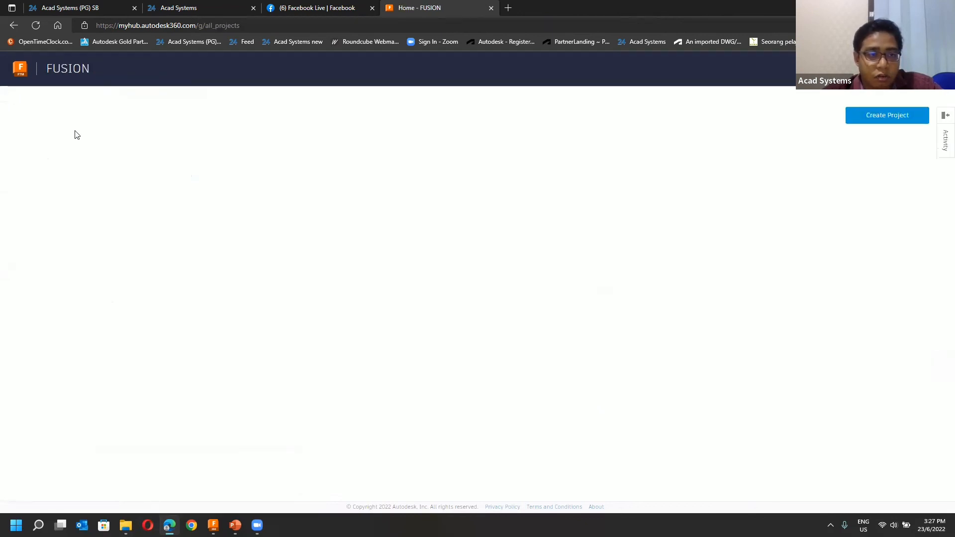
Step: Archive the Free Online Lesson project and restore it from the archived projects
scroll(145, 383, "down", 2)
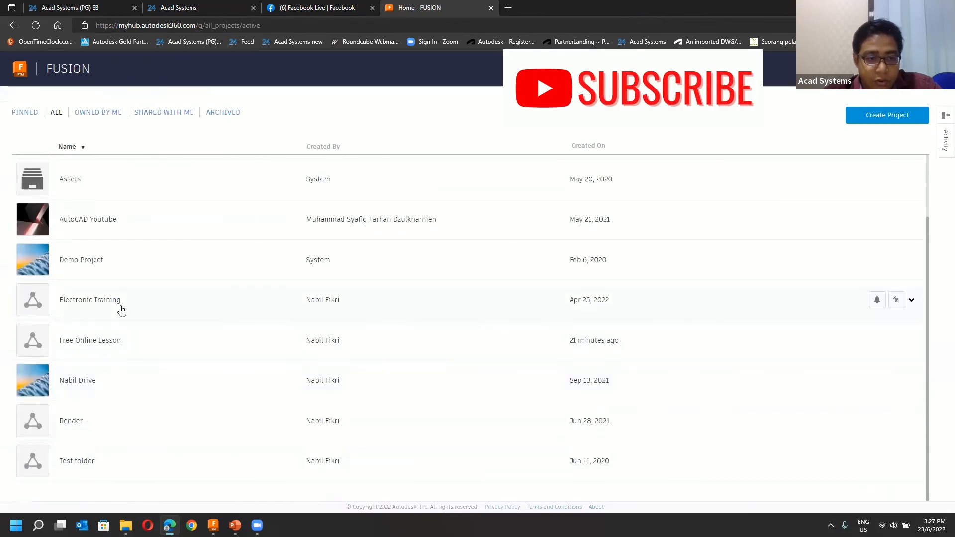
right_click(118, 337)
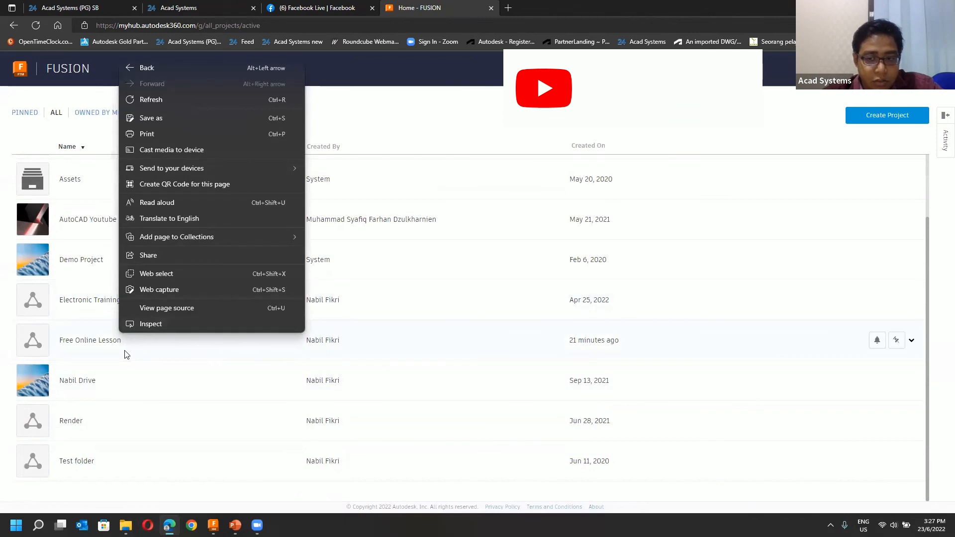
left_click(930, 307)
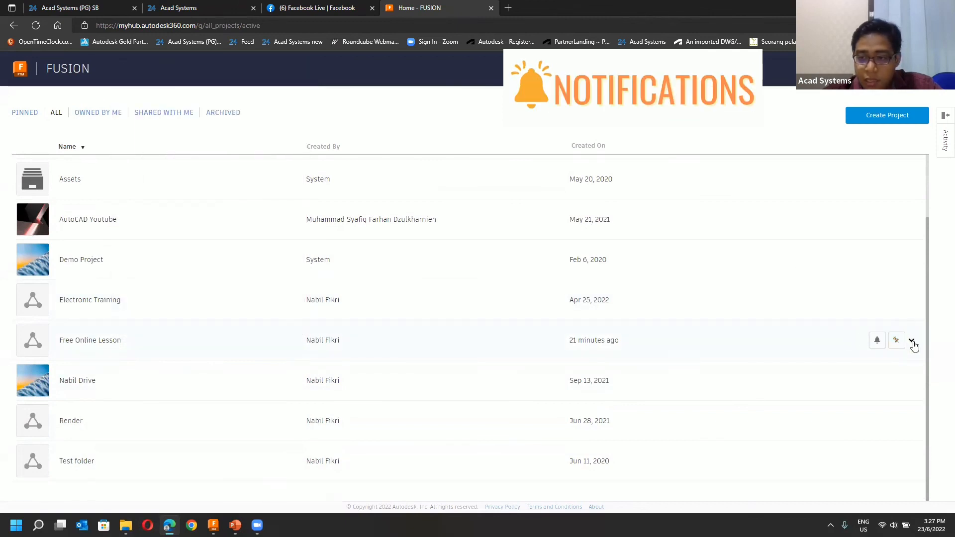
left_click(912, 341)
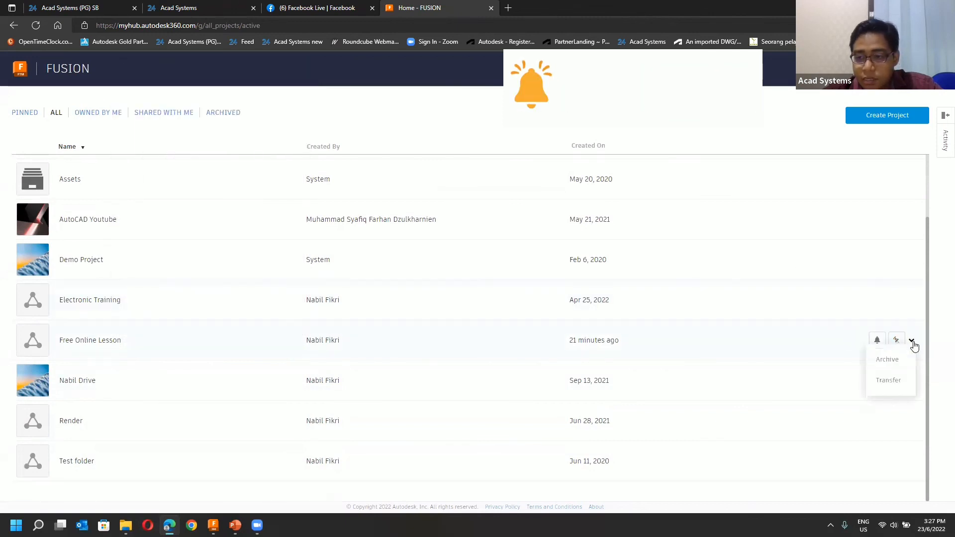
left_click(887, 360)
left_click(576, 363)
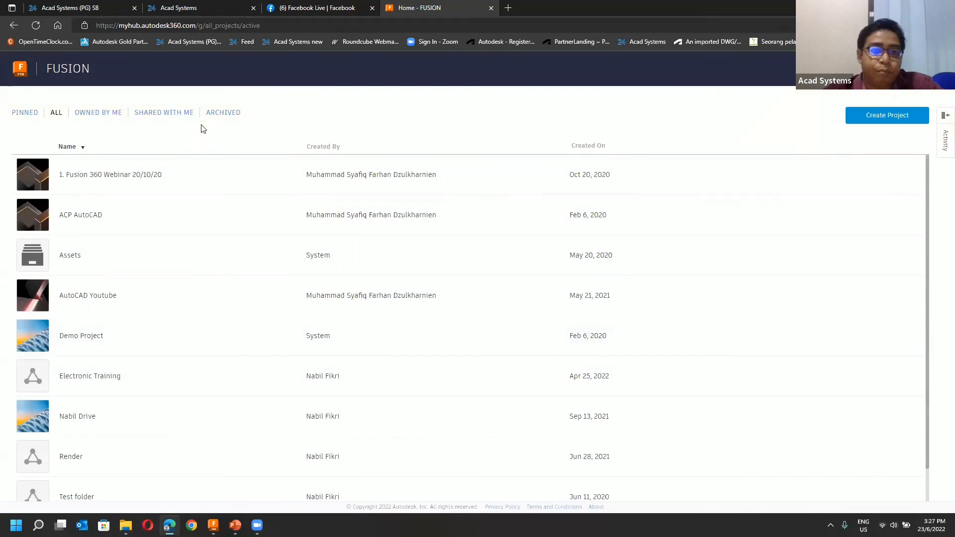
left_click(226, 114)
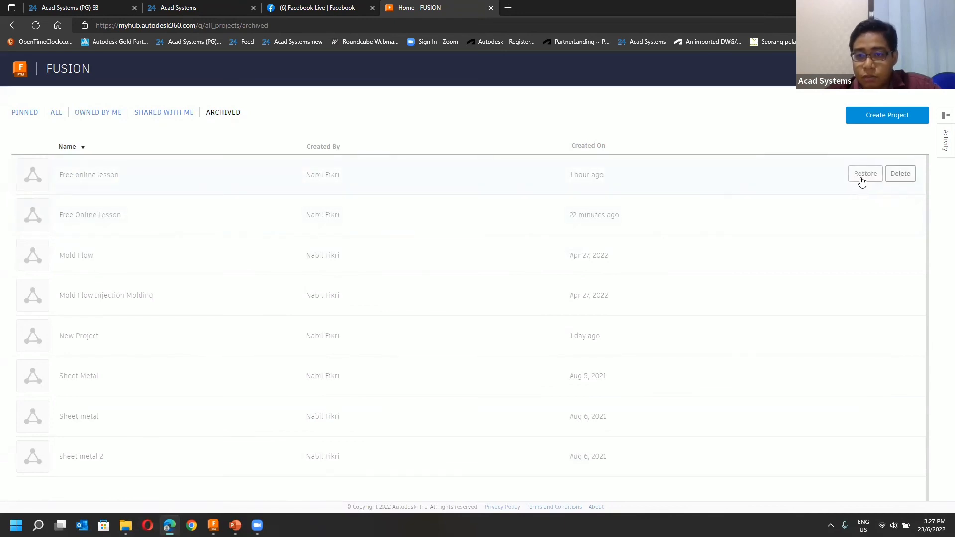
left_click(863, 215)
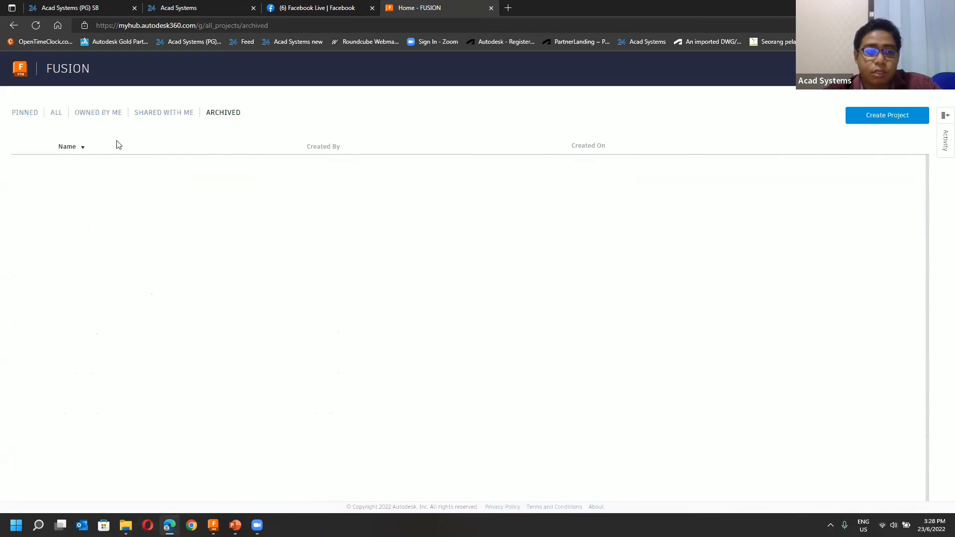
Step: Show the pinned projects and view the contents of the pinned personal drive project
left_click(29, 114)
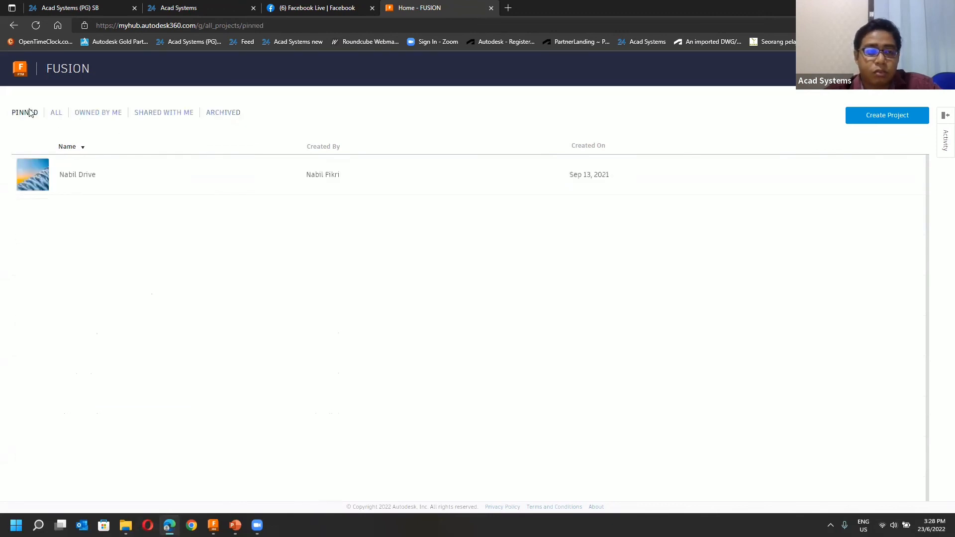
left_click(79, 174)
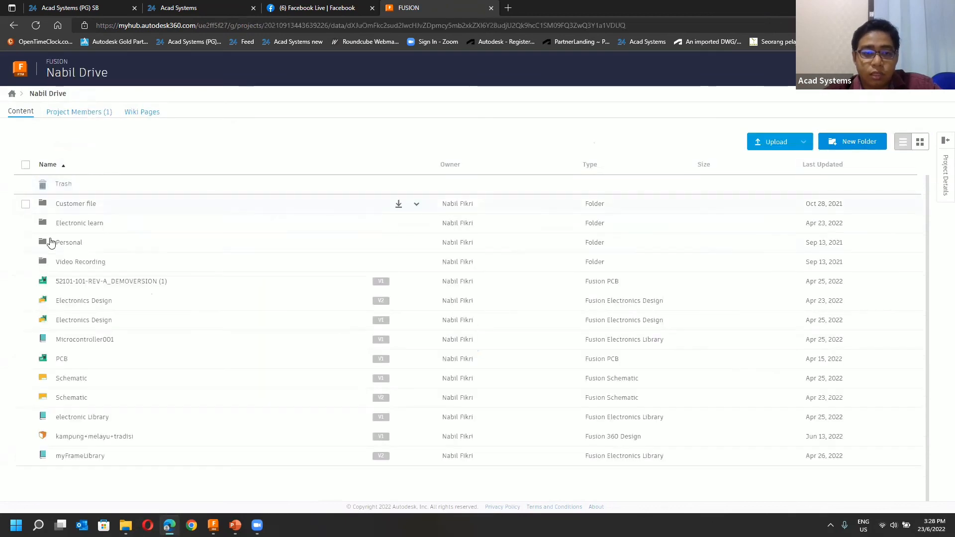
left_click(12, 94)
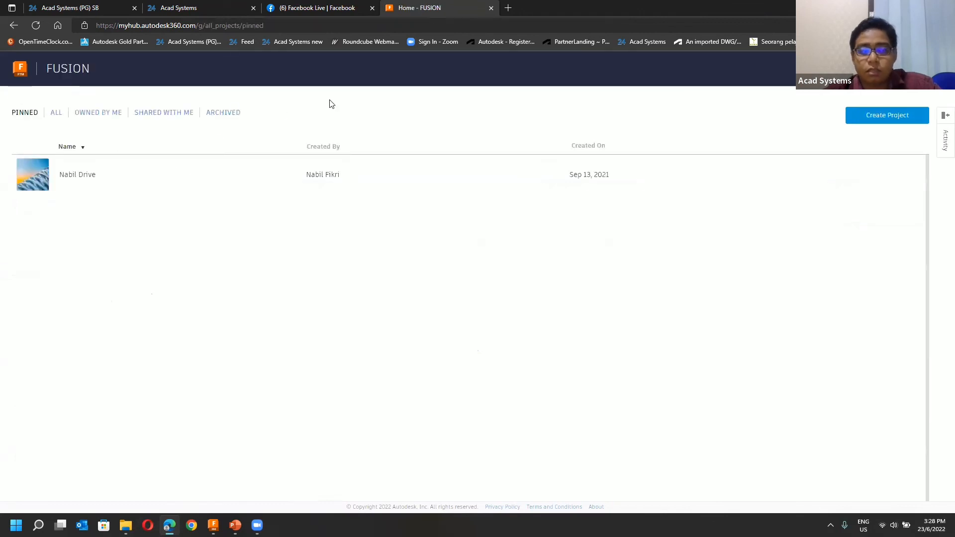
left_click(114, 187)
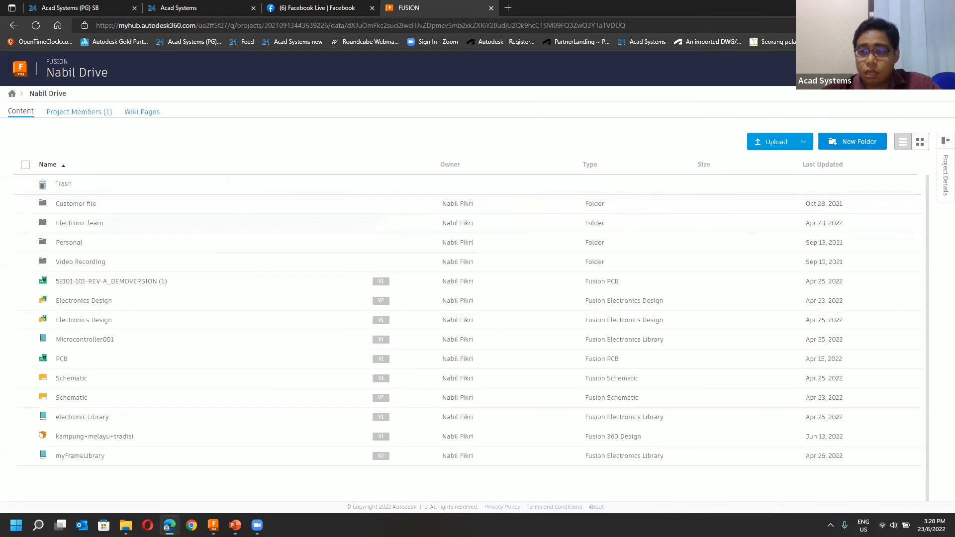
Step: Switch to the Acad Systems (Penang) team hub and list all of its projects
left_click(926, 76)
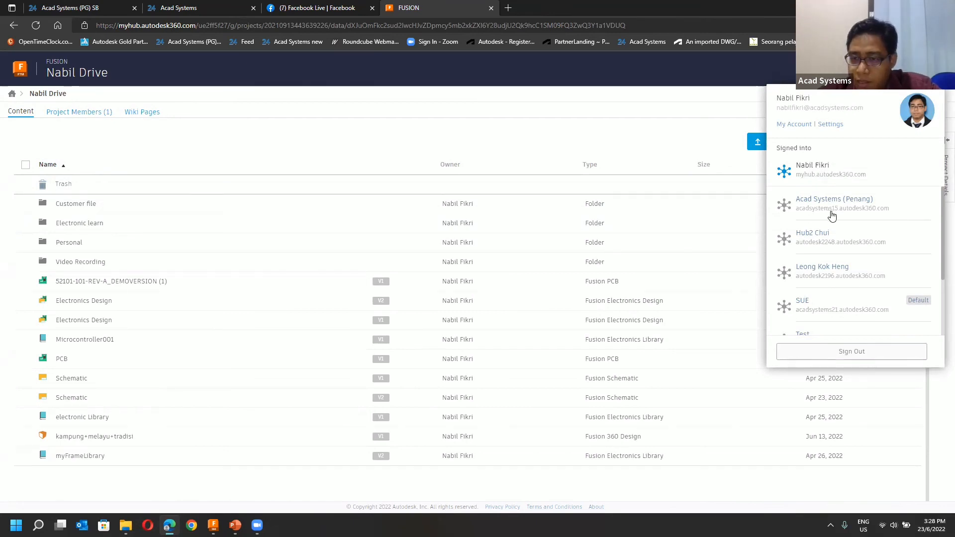
scroll(828, 221, "down", 1)
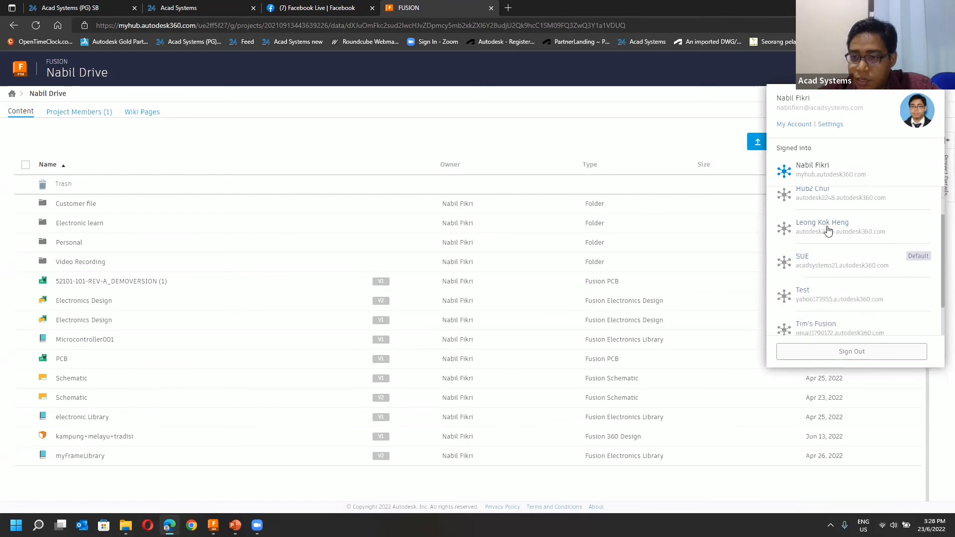
scroll(830, 261, "up", 1)
left_click(833, 207)
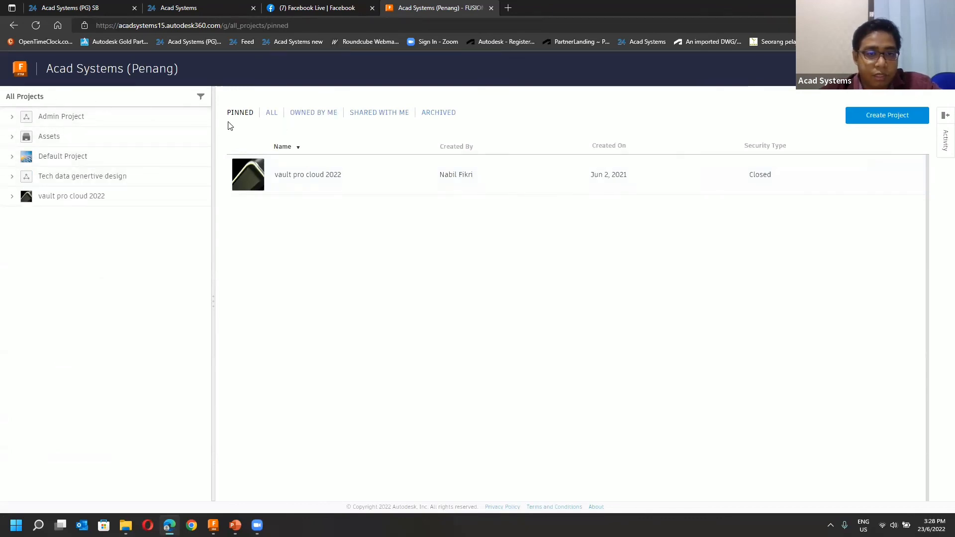
left_click(299, 117)
left_click(273, 114)
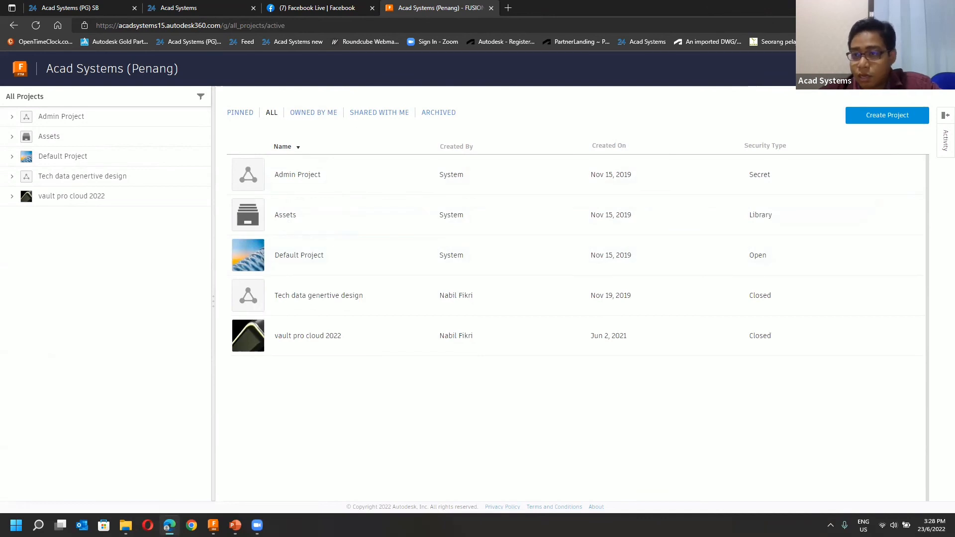
Step: Open the team hub's administration settings and view its members and roles
left_click(932, 68)
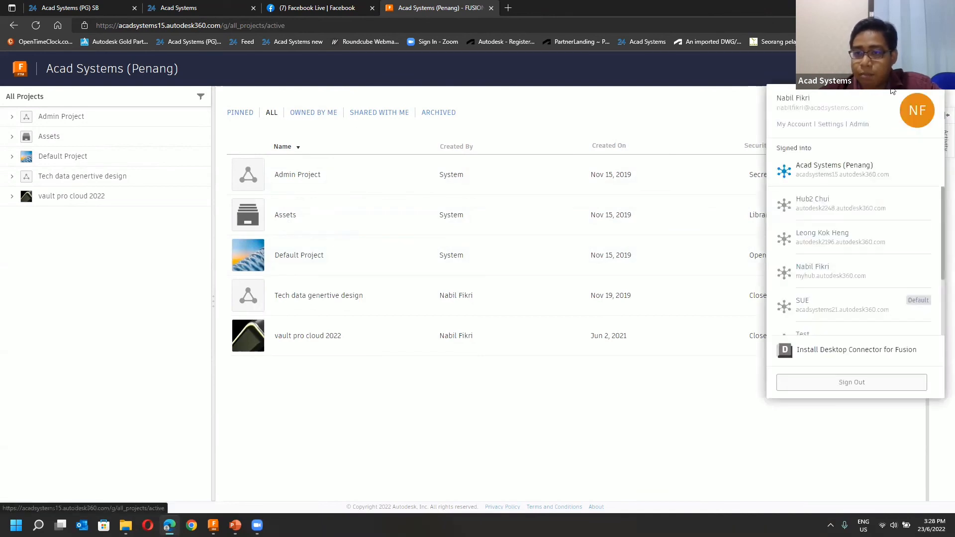
left_click(859, 124)
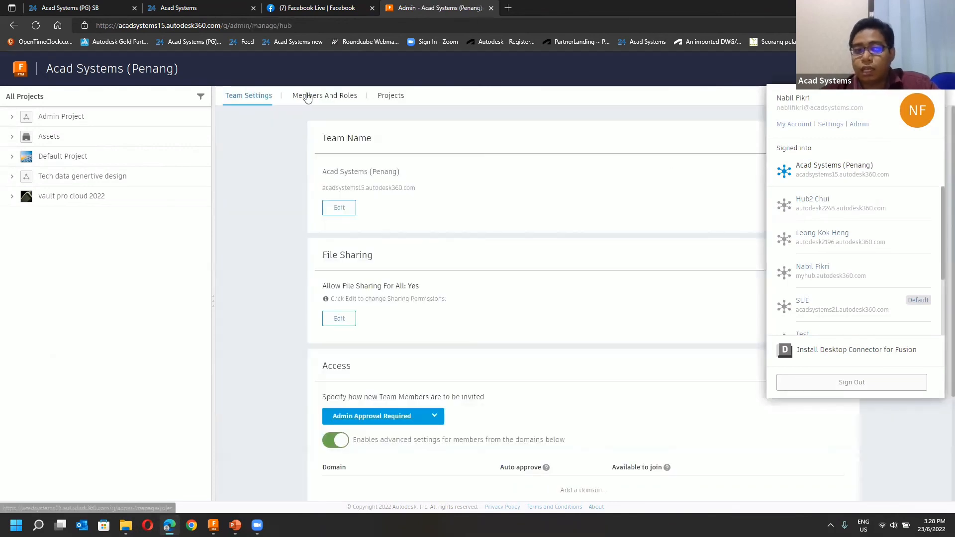
left_click(305, 96)
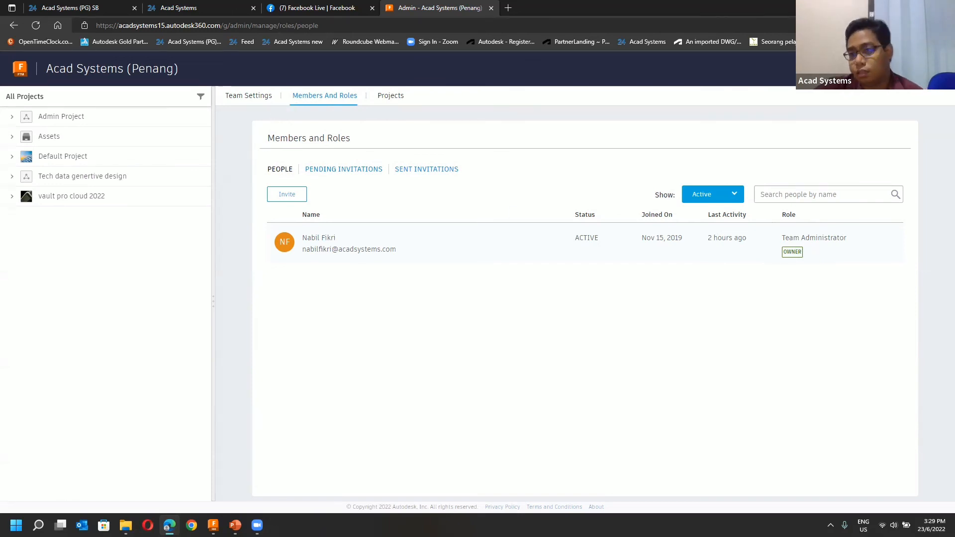
Step: Switch back to the personal single-user hub and open the Free Online Lesson project
left_click(868, 70)
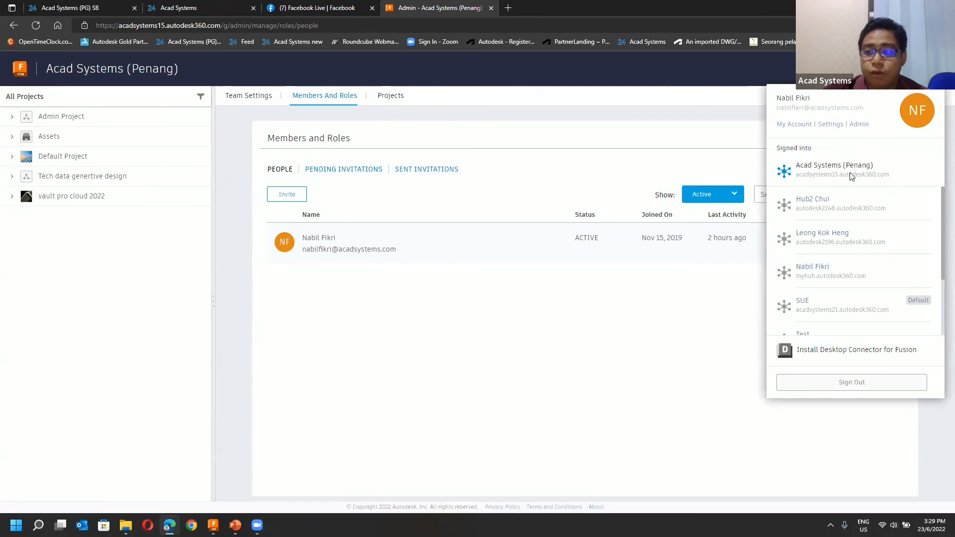
scroll(820, 301, "down", 2)
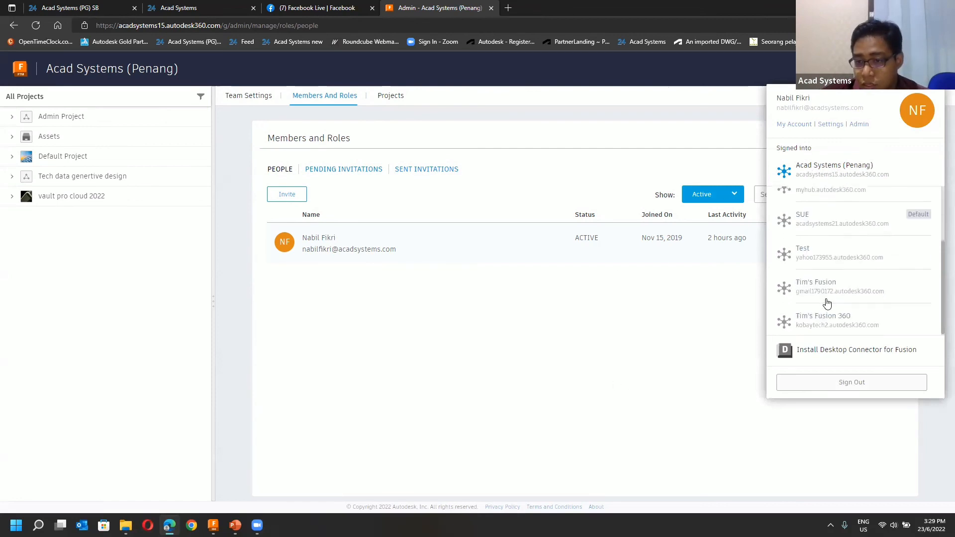
scroll(829, 270, "up", 2)
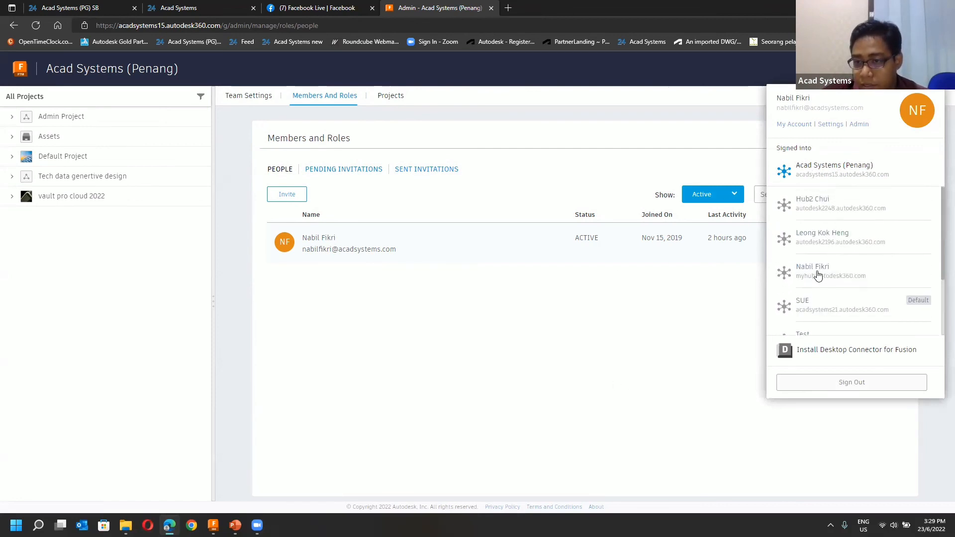
left_click(817, 274)
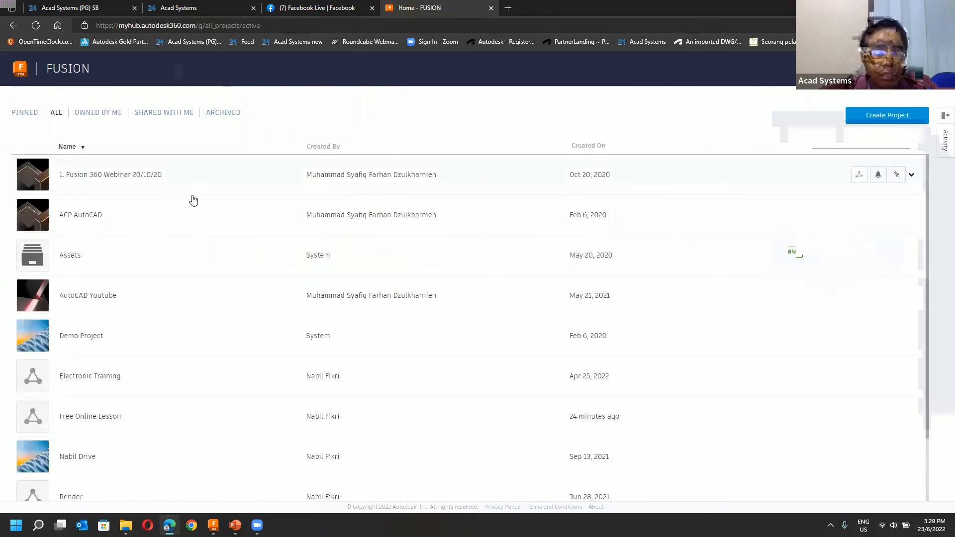
scroll(75, 277, "down", 2)
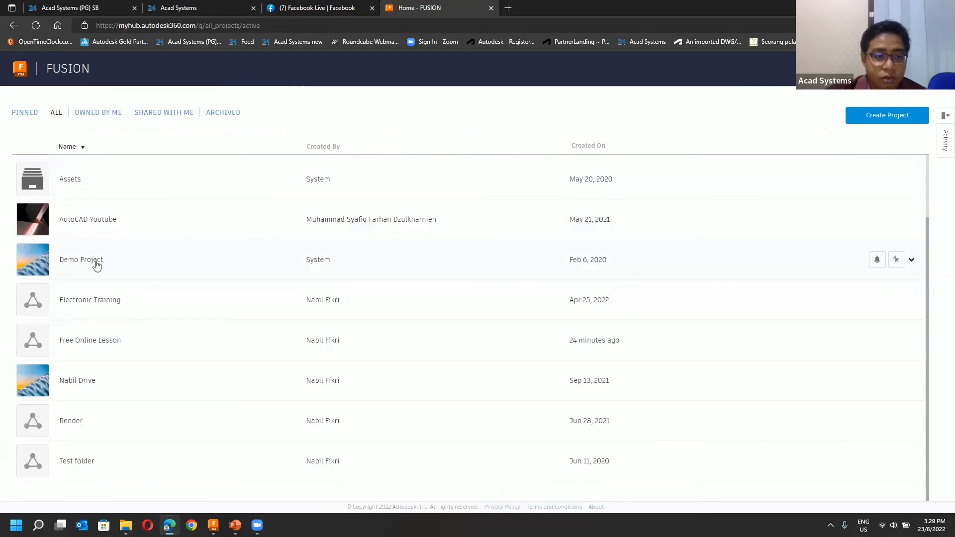
left_click(239, 347)
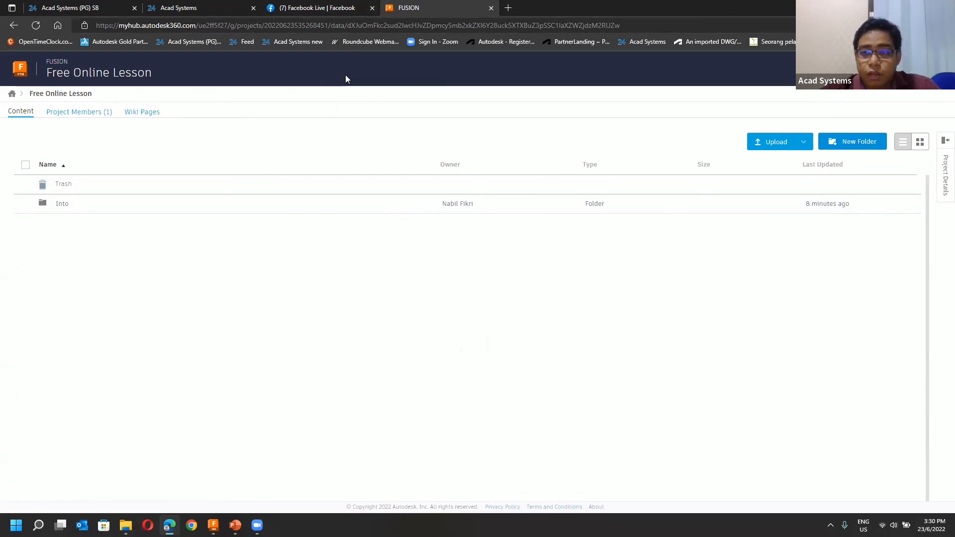
Step: Check the Facebook Live stream of the session and return to the Free Online Lesson project page
left_click(333, 5)
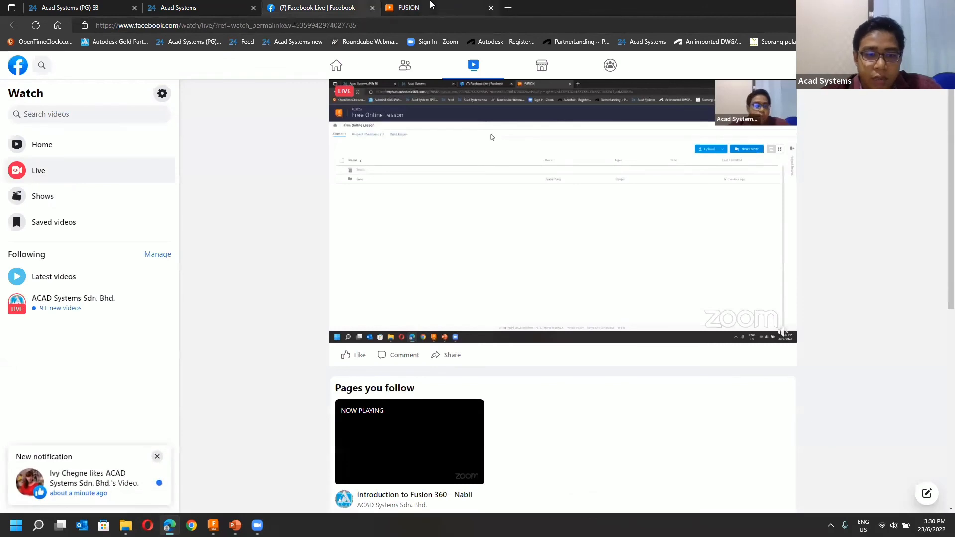
left_click(449, 5)
left_click(351, 5)
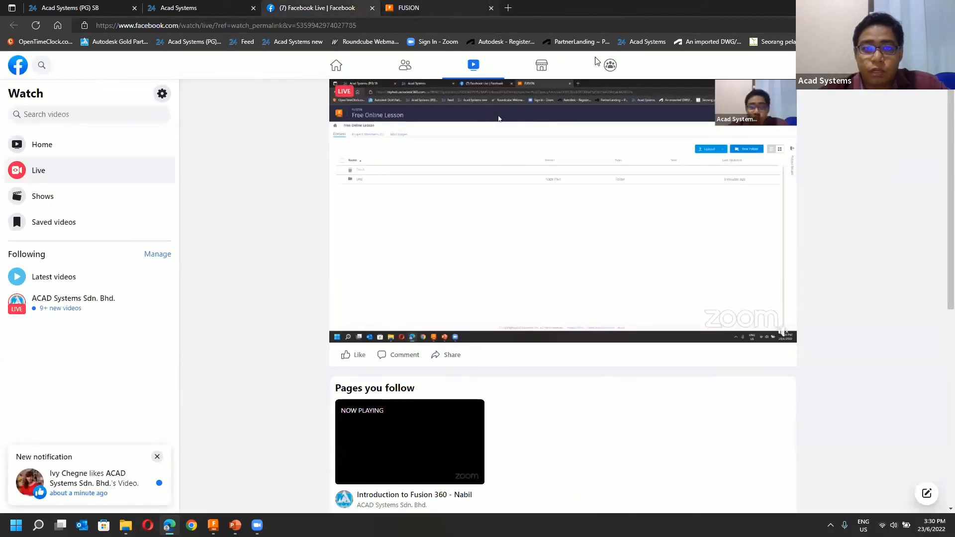
left_click(438, 7)
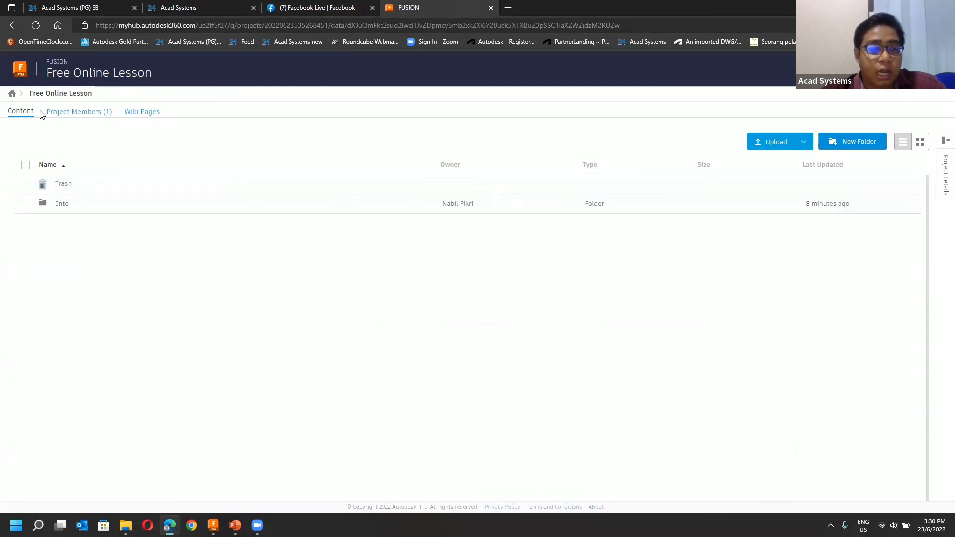
Step: Return to the full project list and look through the hubs available to the account
left_click(19, 72)
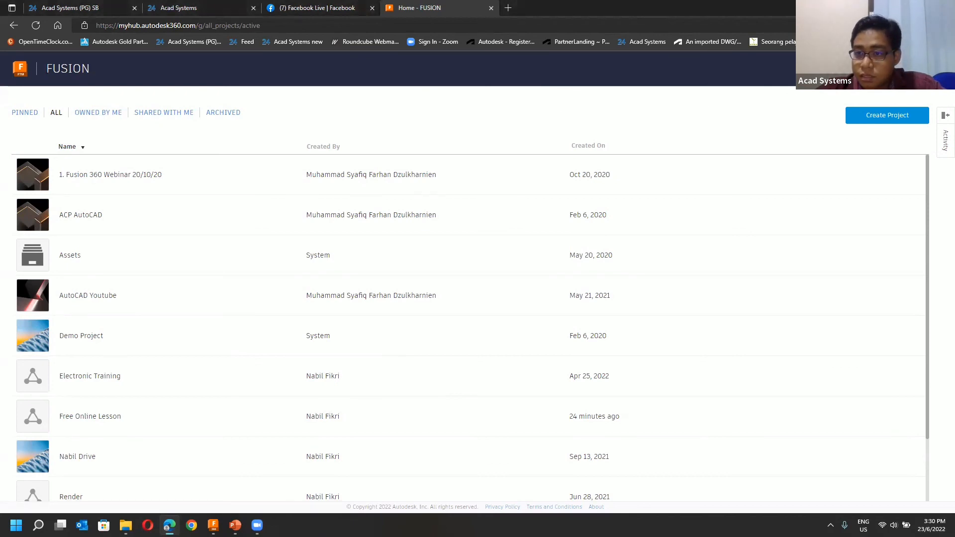
scroll(826, 256, "down", 2)
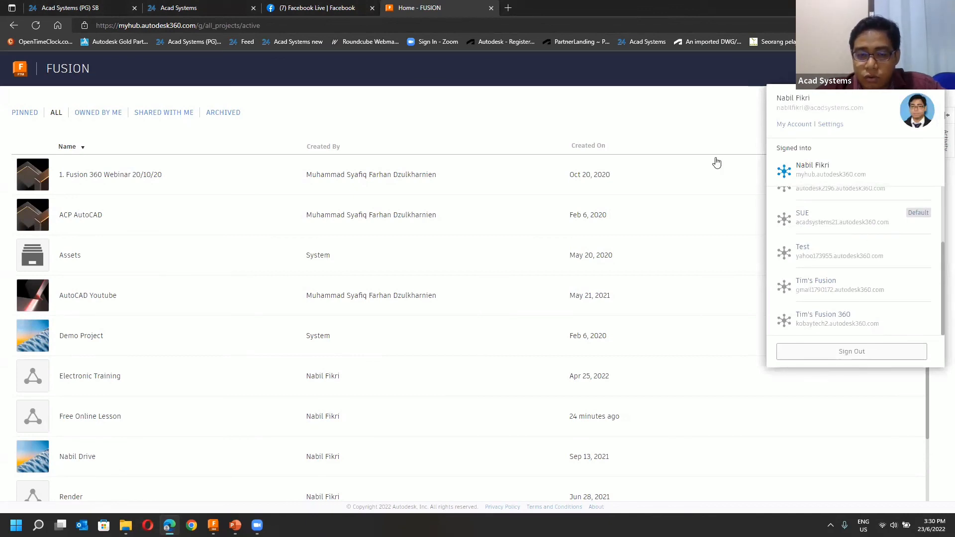
left_click(549, 38)
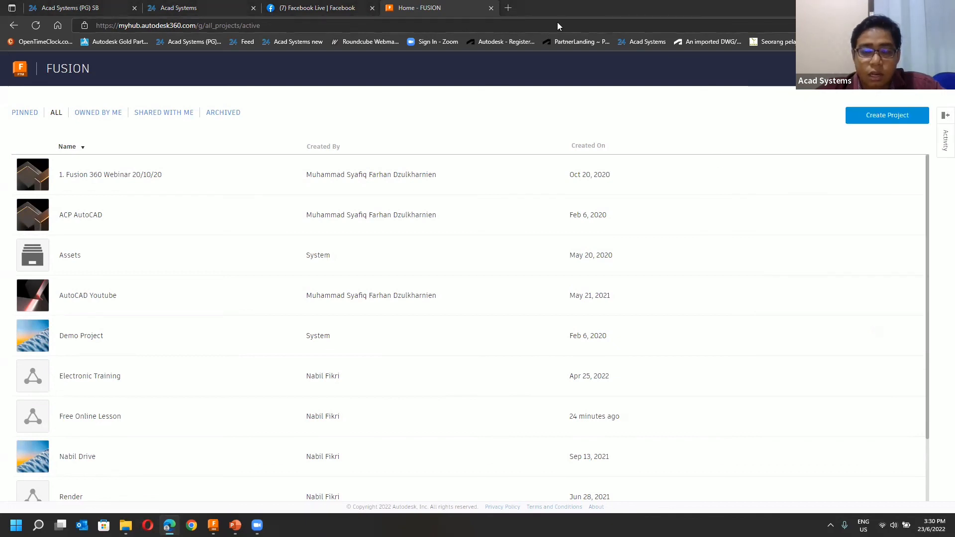